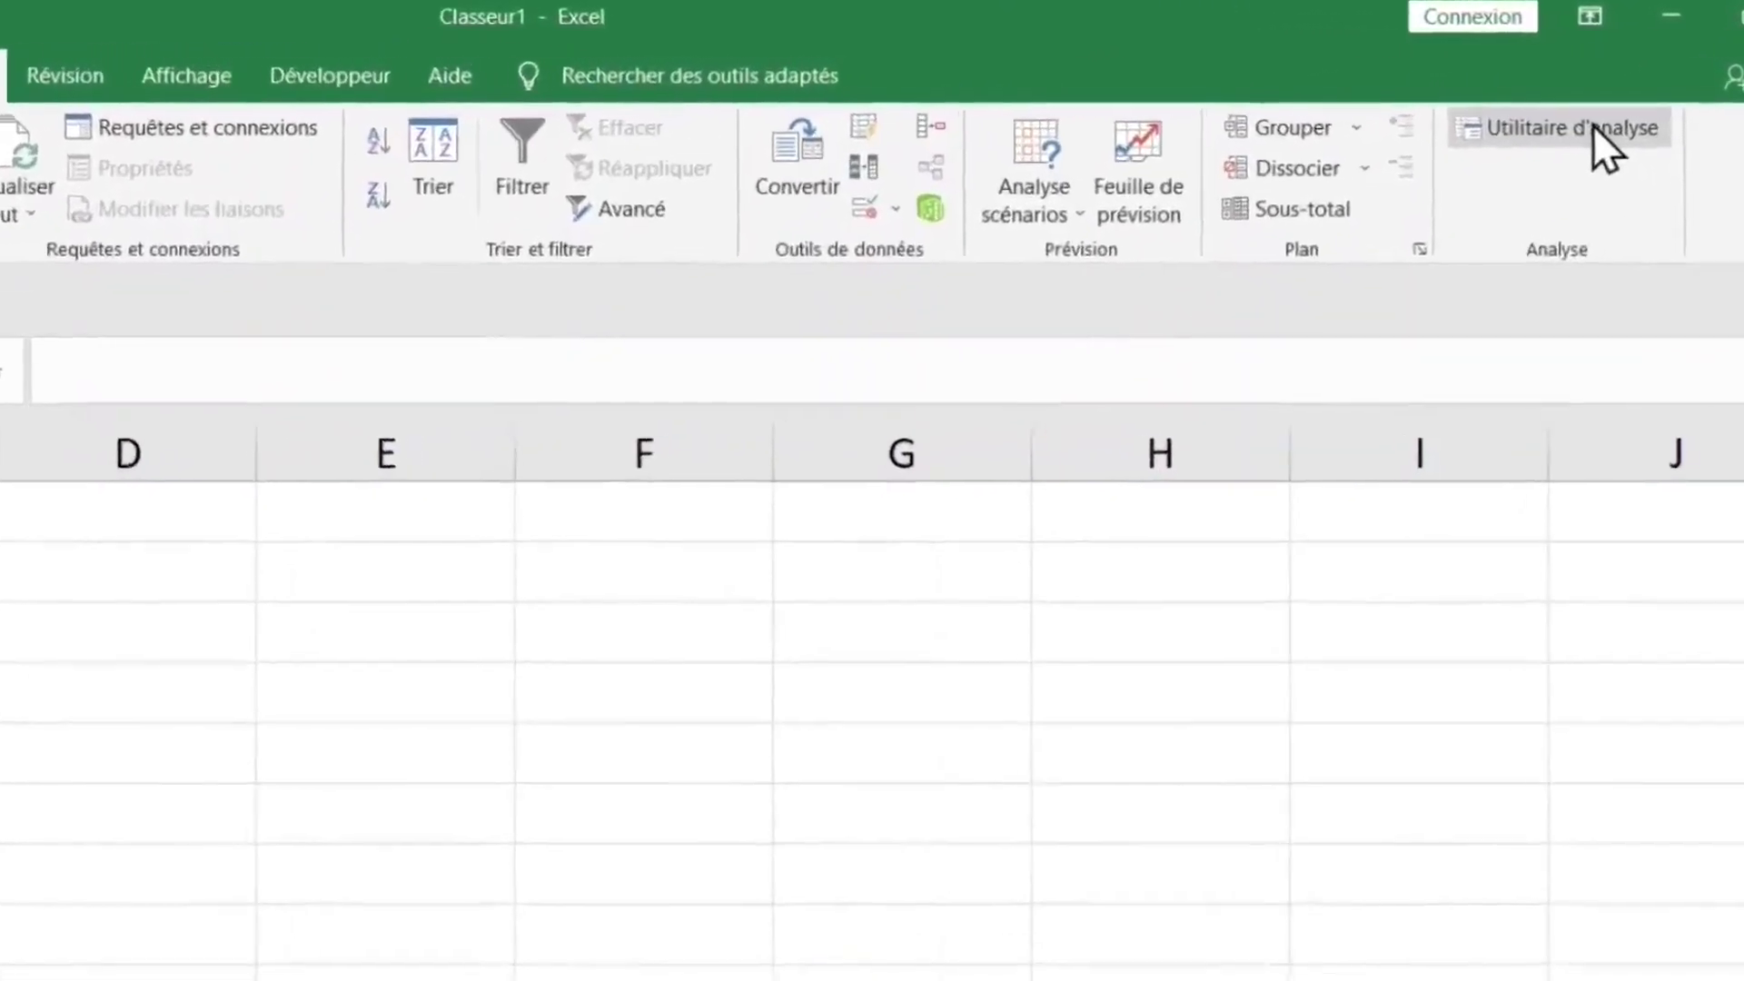
- Start a Moyenne mobile analysis with input range $A$1:$A$12 and mark the first row as labels
left_click(1593, 127)
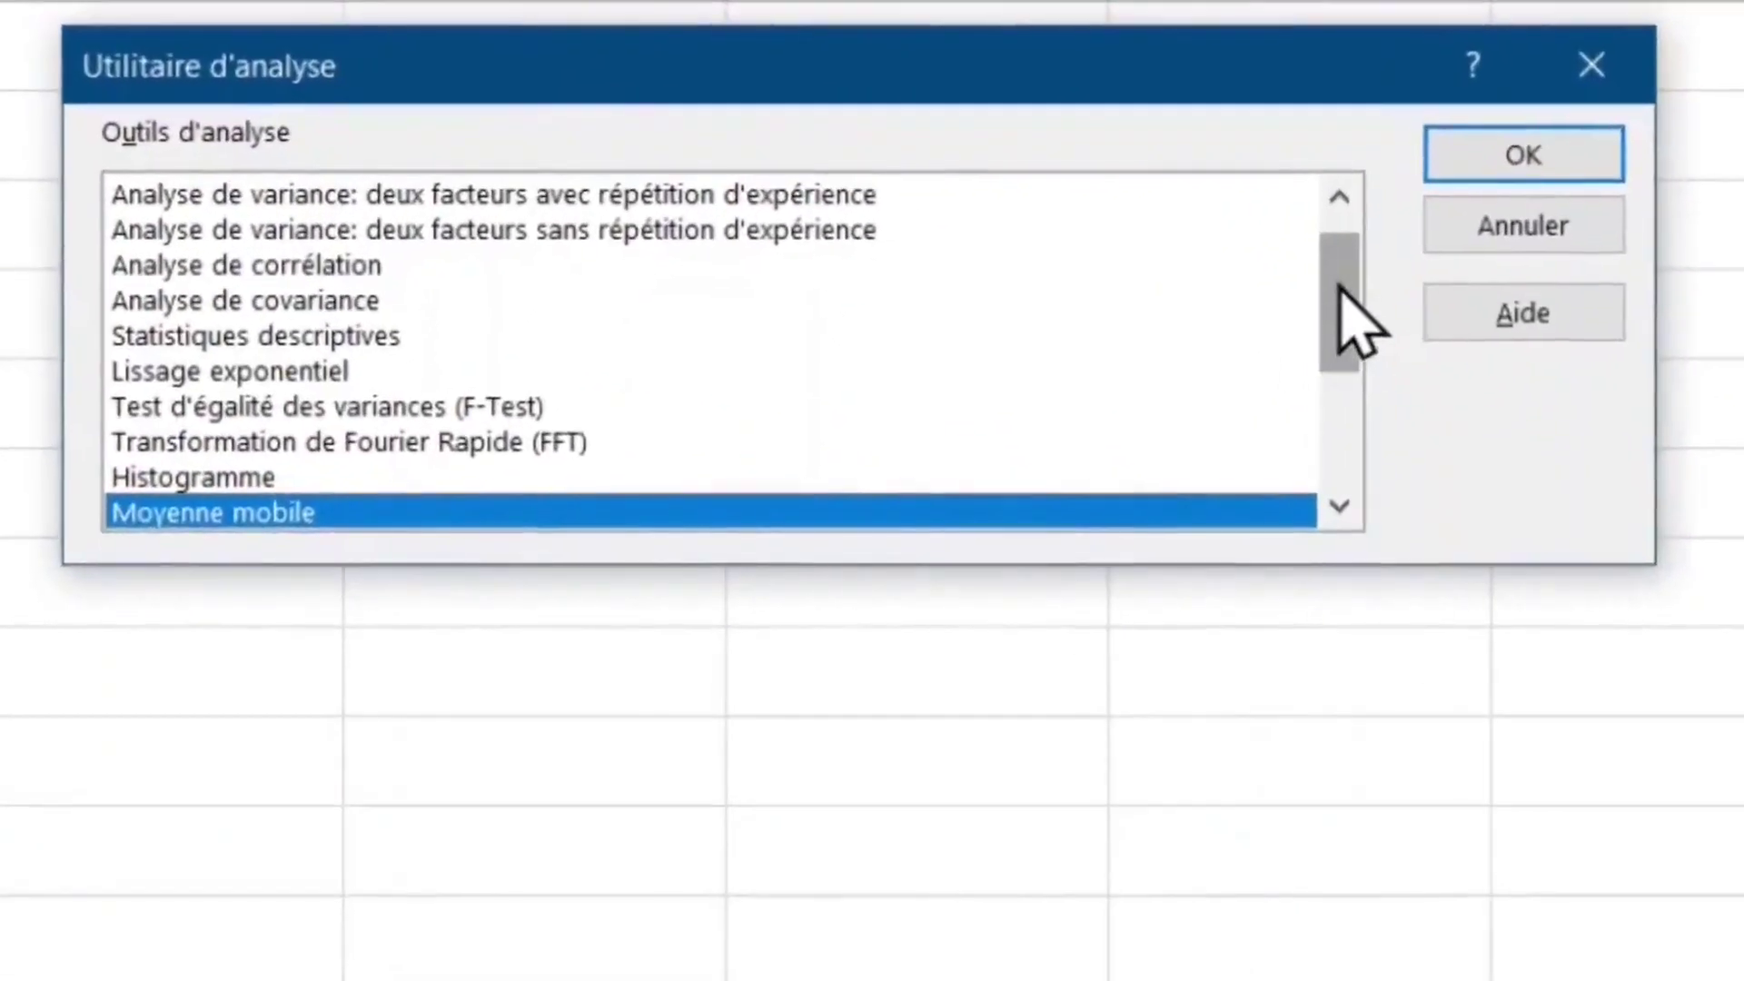
scroll(1312, 382, "up", 1)
scroll(276, 304, "down", 3)
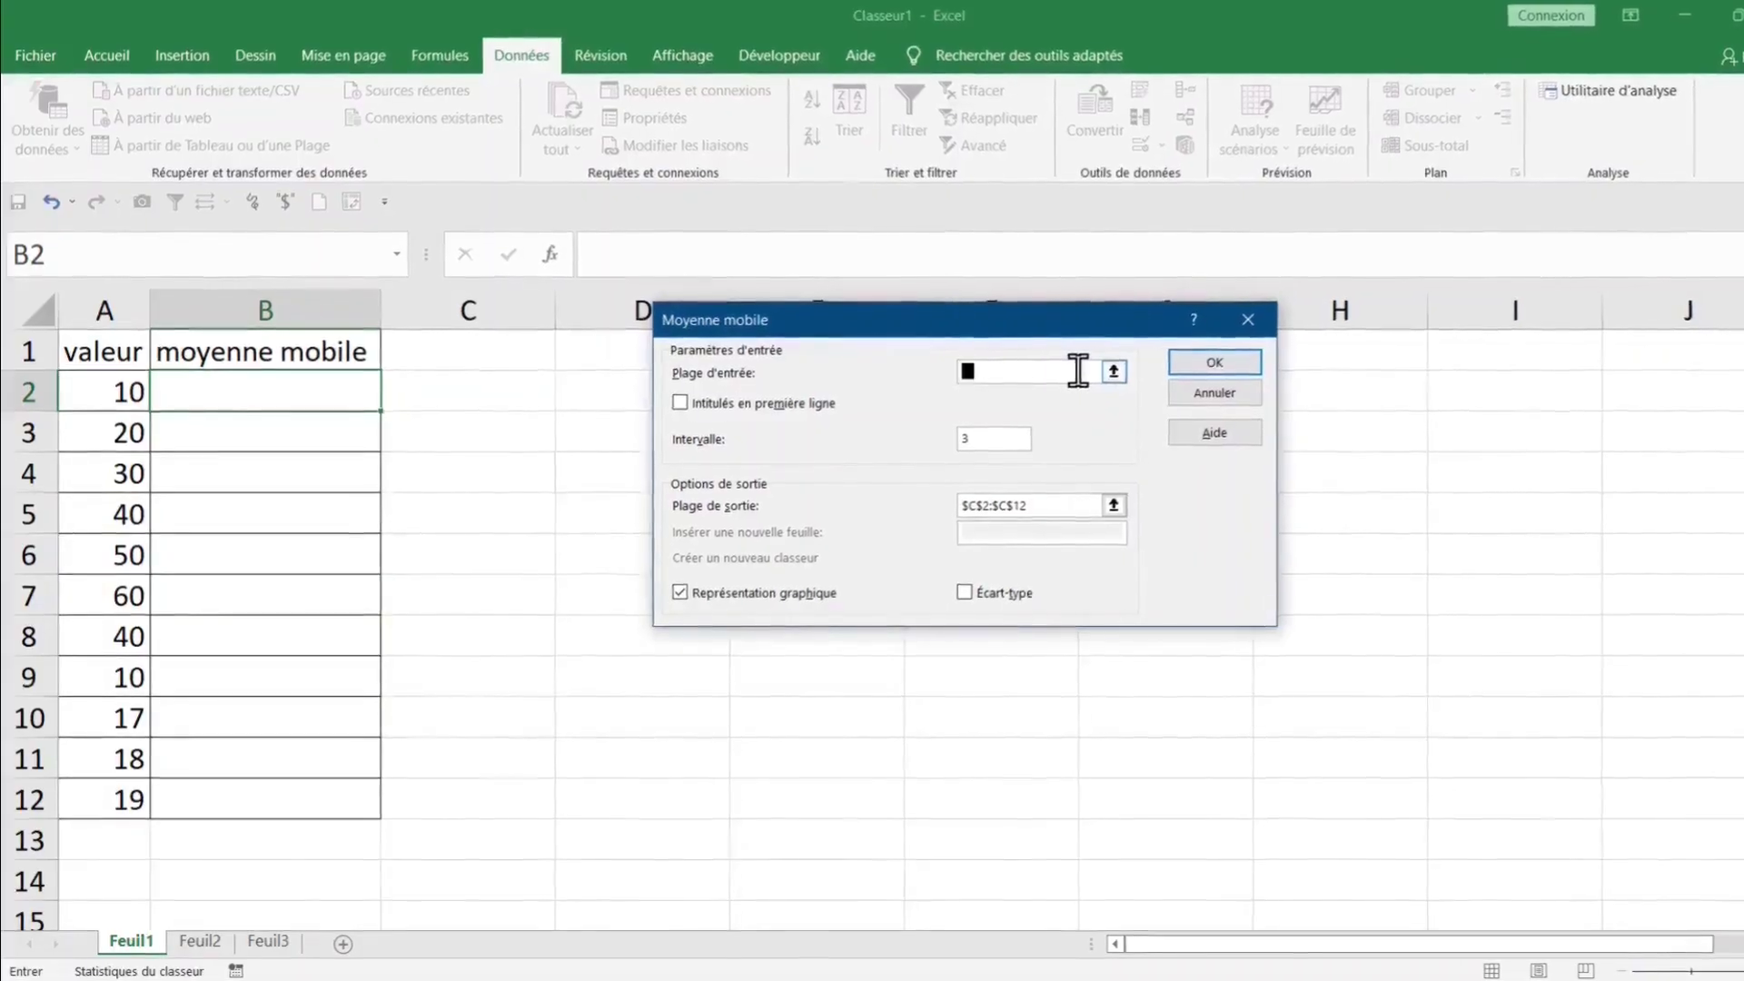
left_click(1120, 365)
left_click_drag(105, 382, 86, 808)
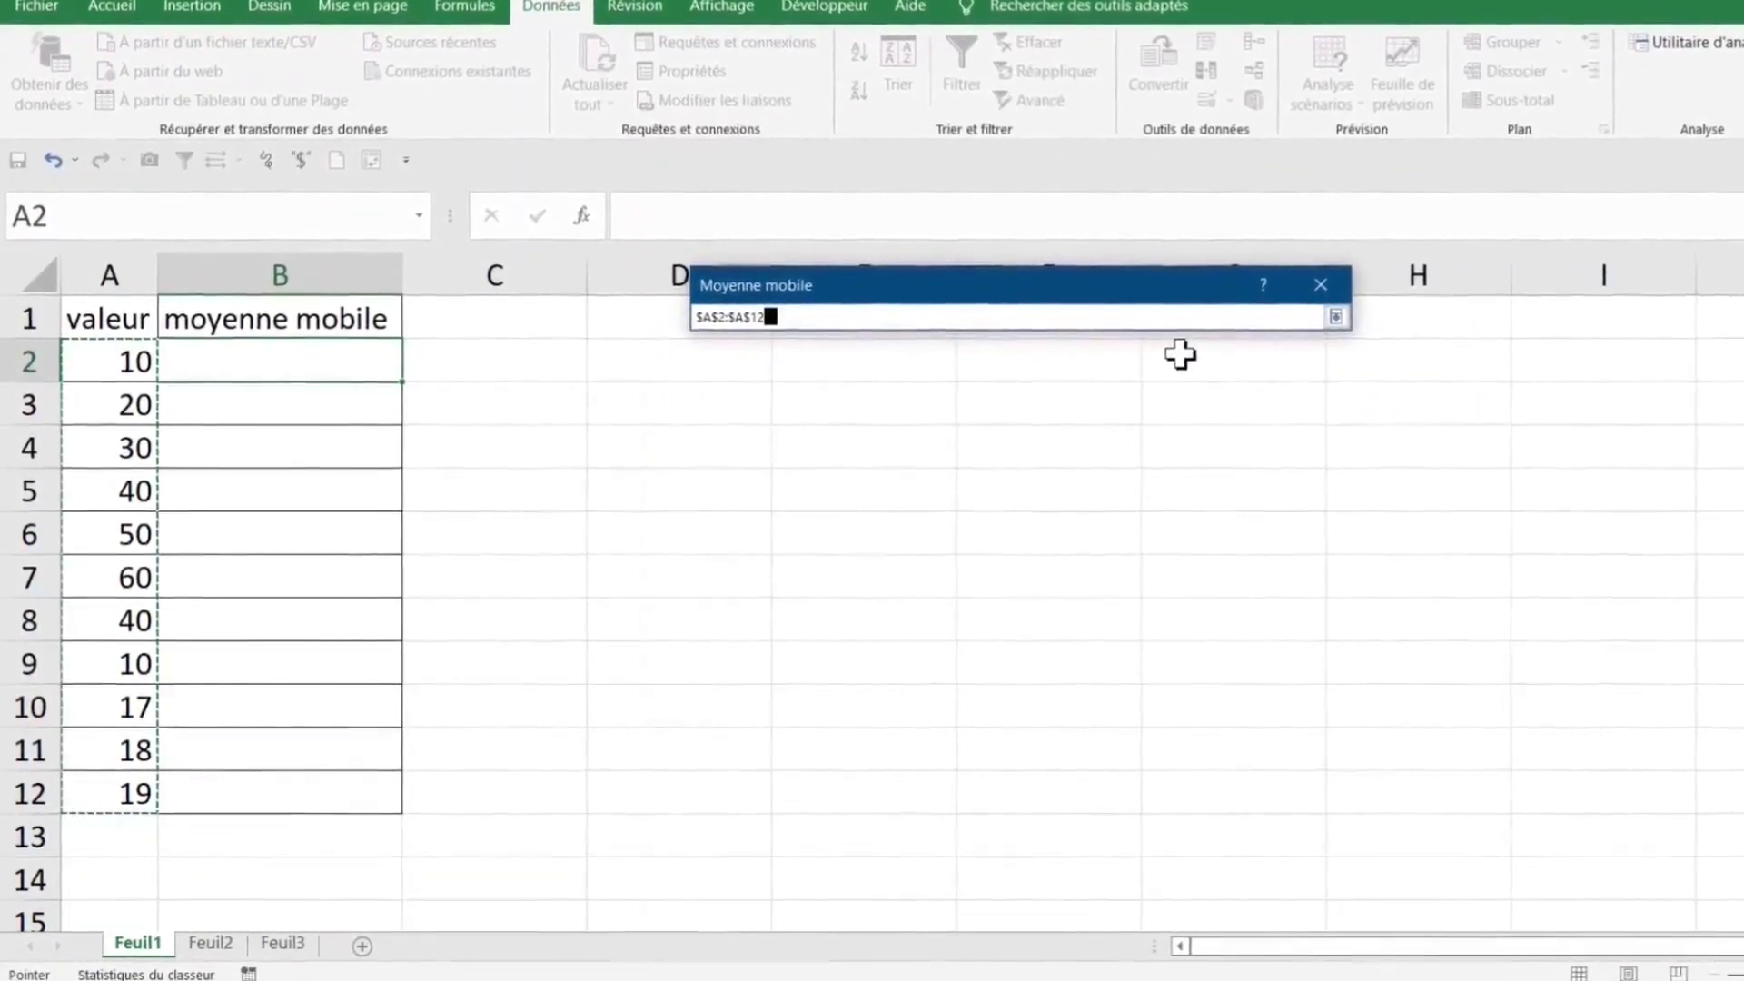
left_click_drag(107, 320, 109, 778)
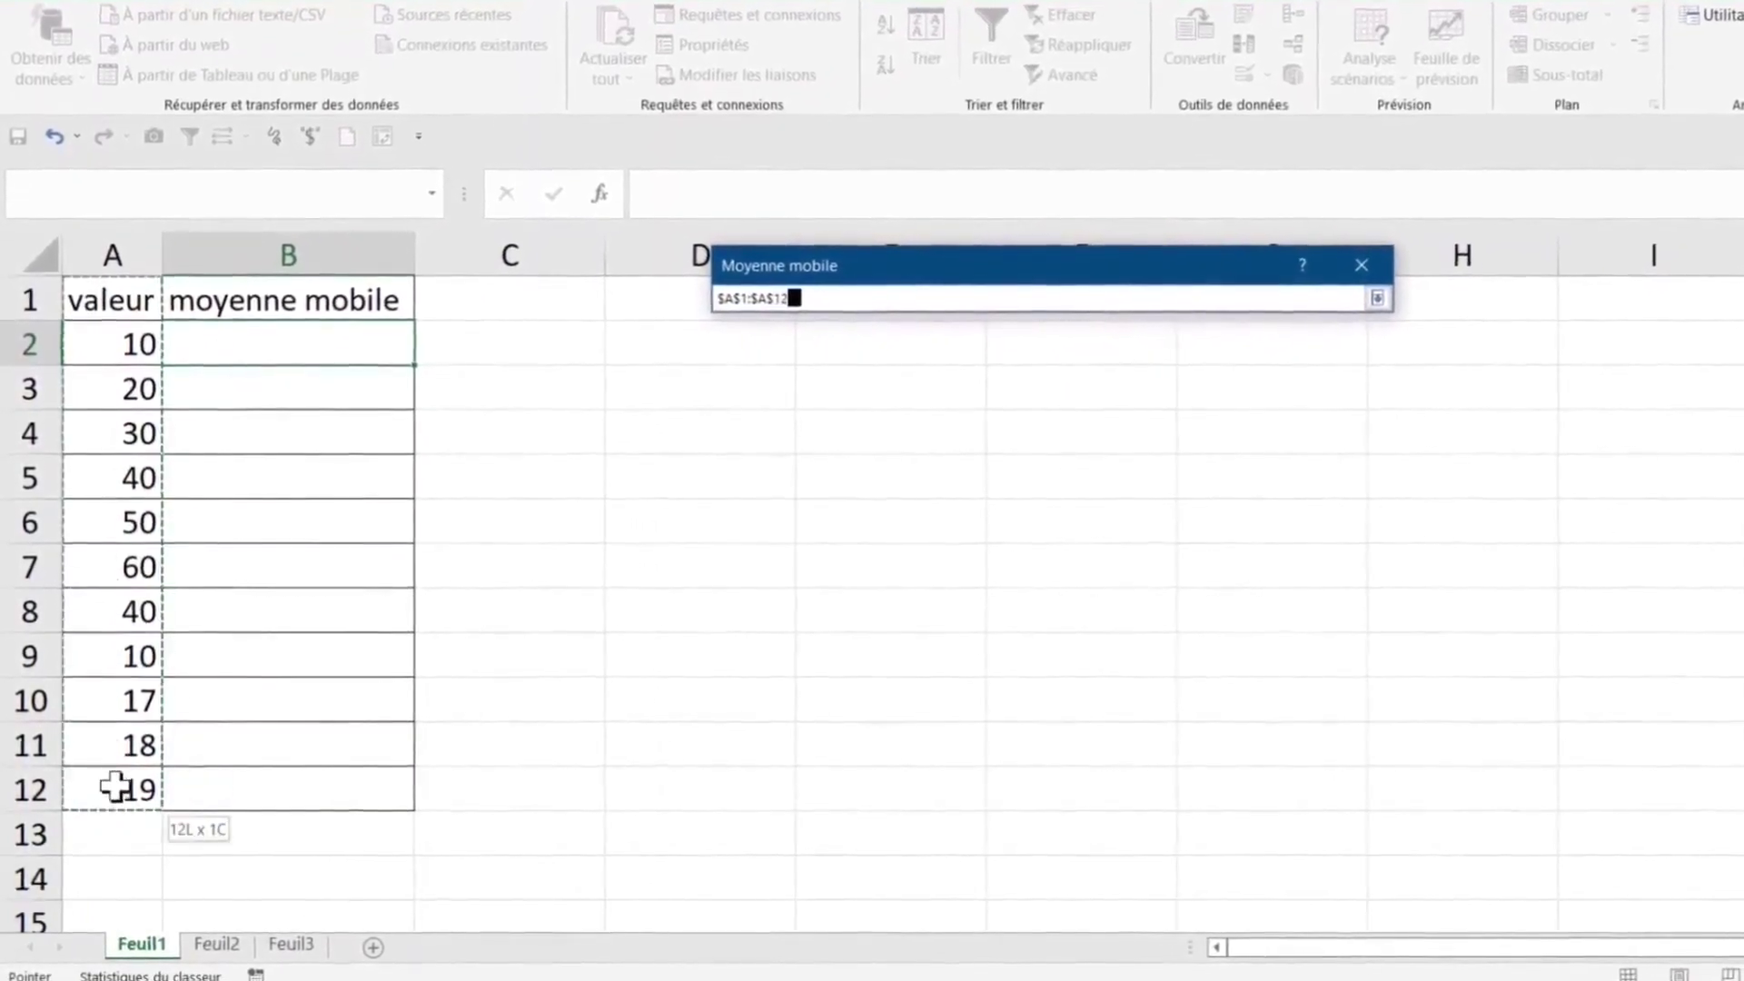
left_click(1364, 303)
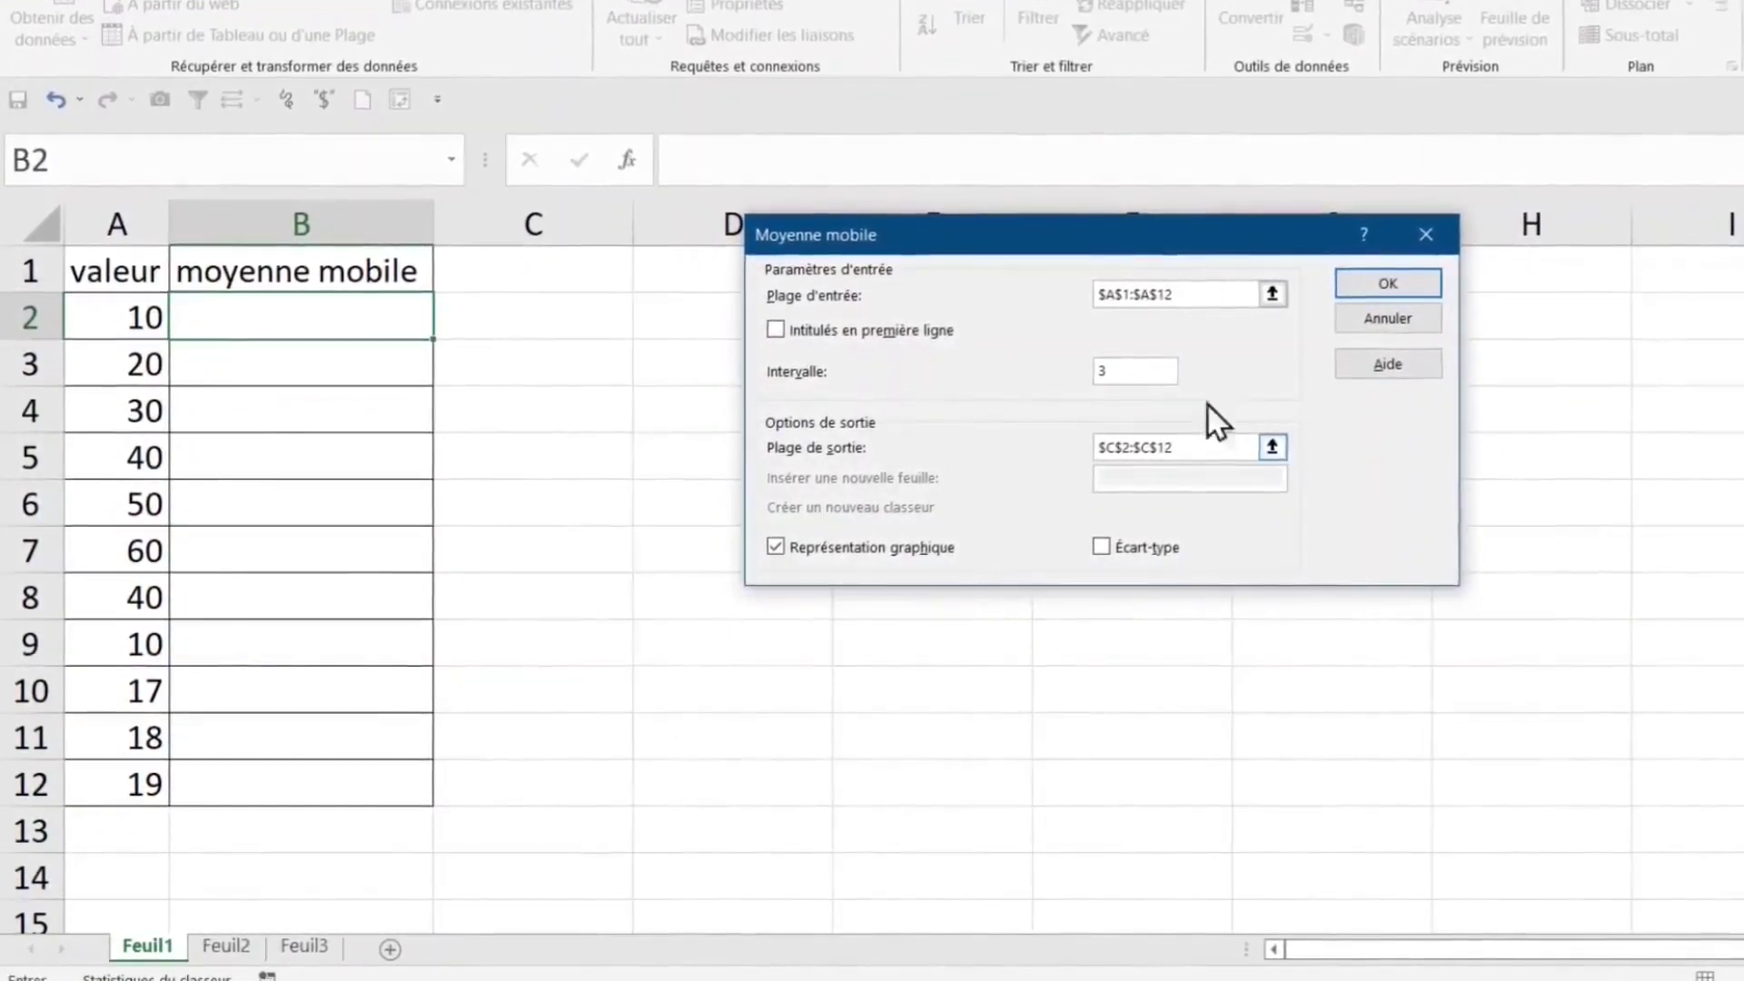
left_click(907, 331)
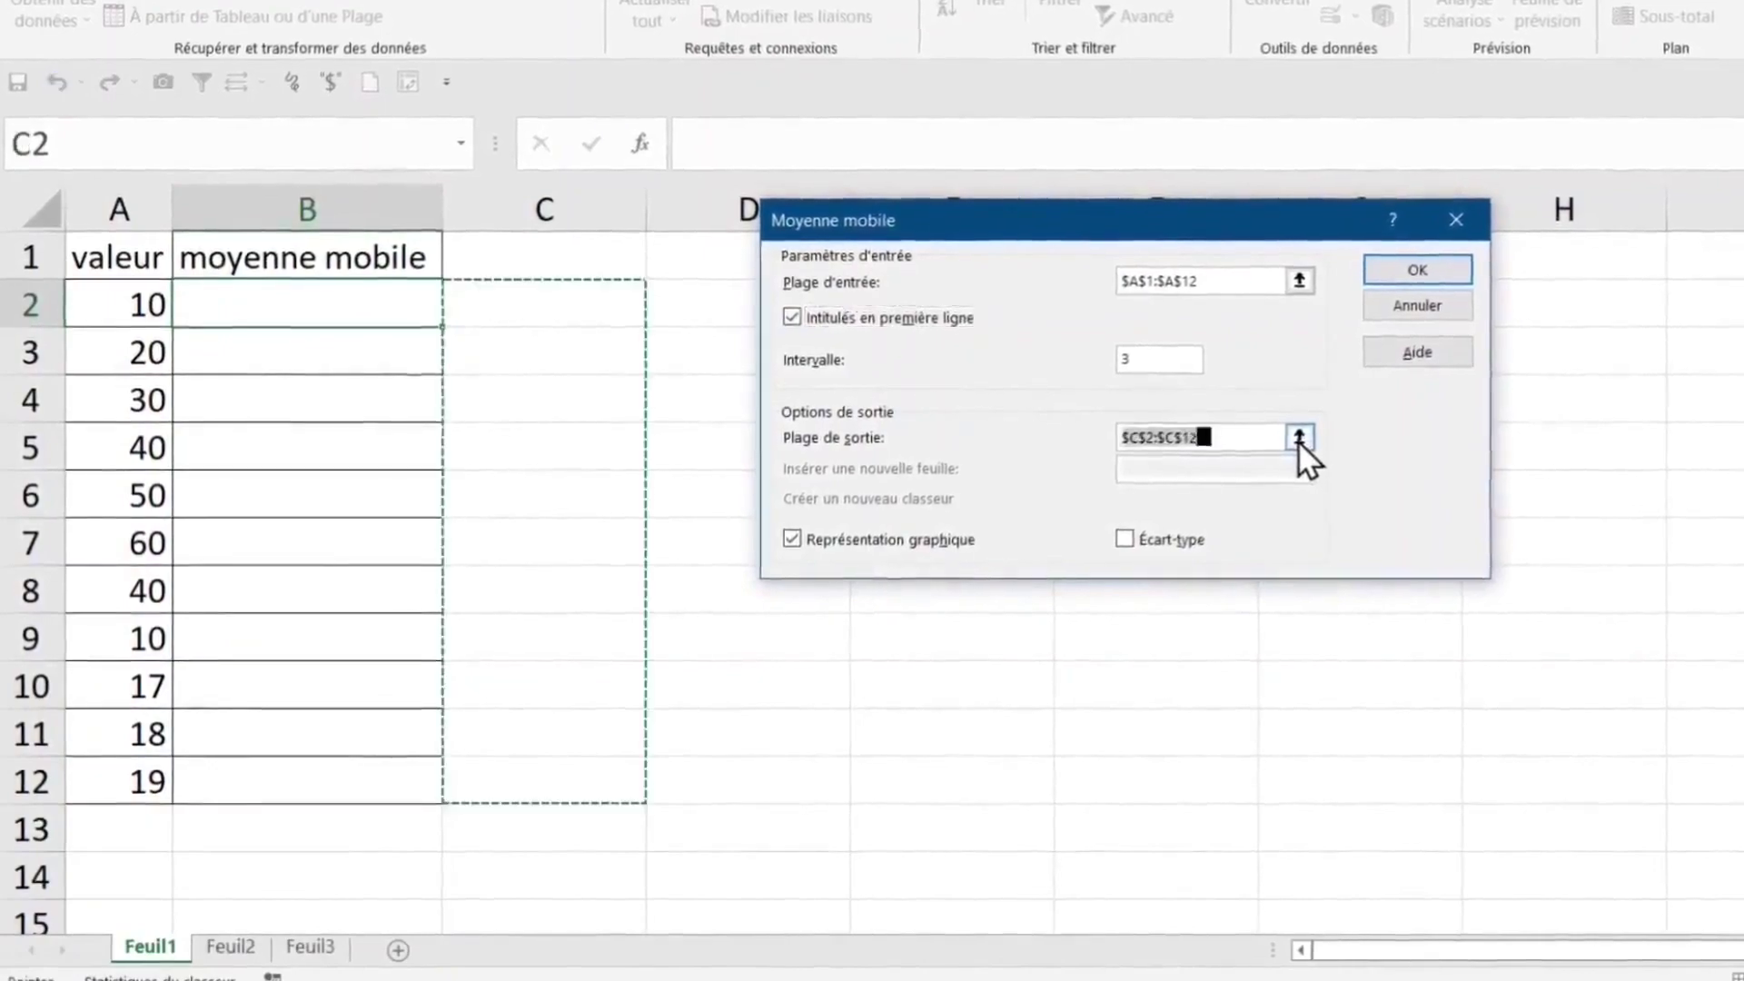
- Set the output range to $B$1:$B$12 and generate the moving average with interval 3 and a chart, replacing the existing data
left_click(1293, 439)
left_click(314, 255)
left_click_drag(320, 244, 305, 786)
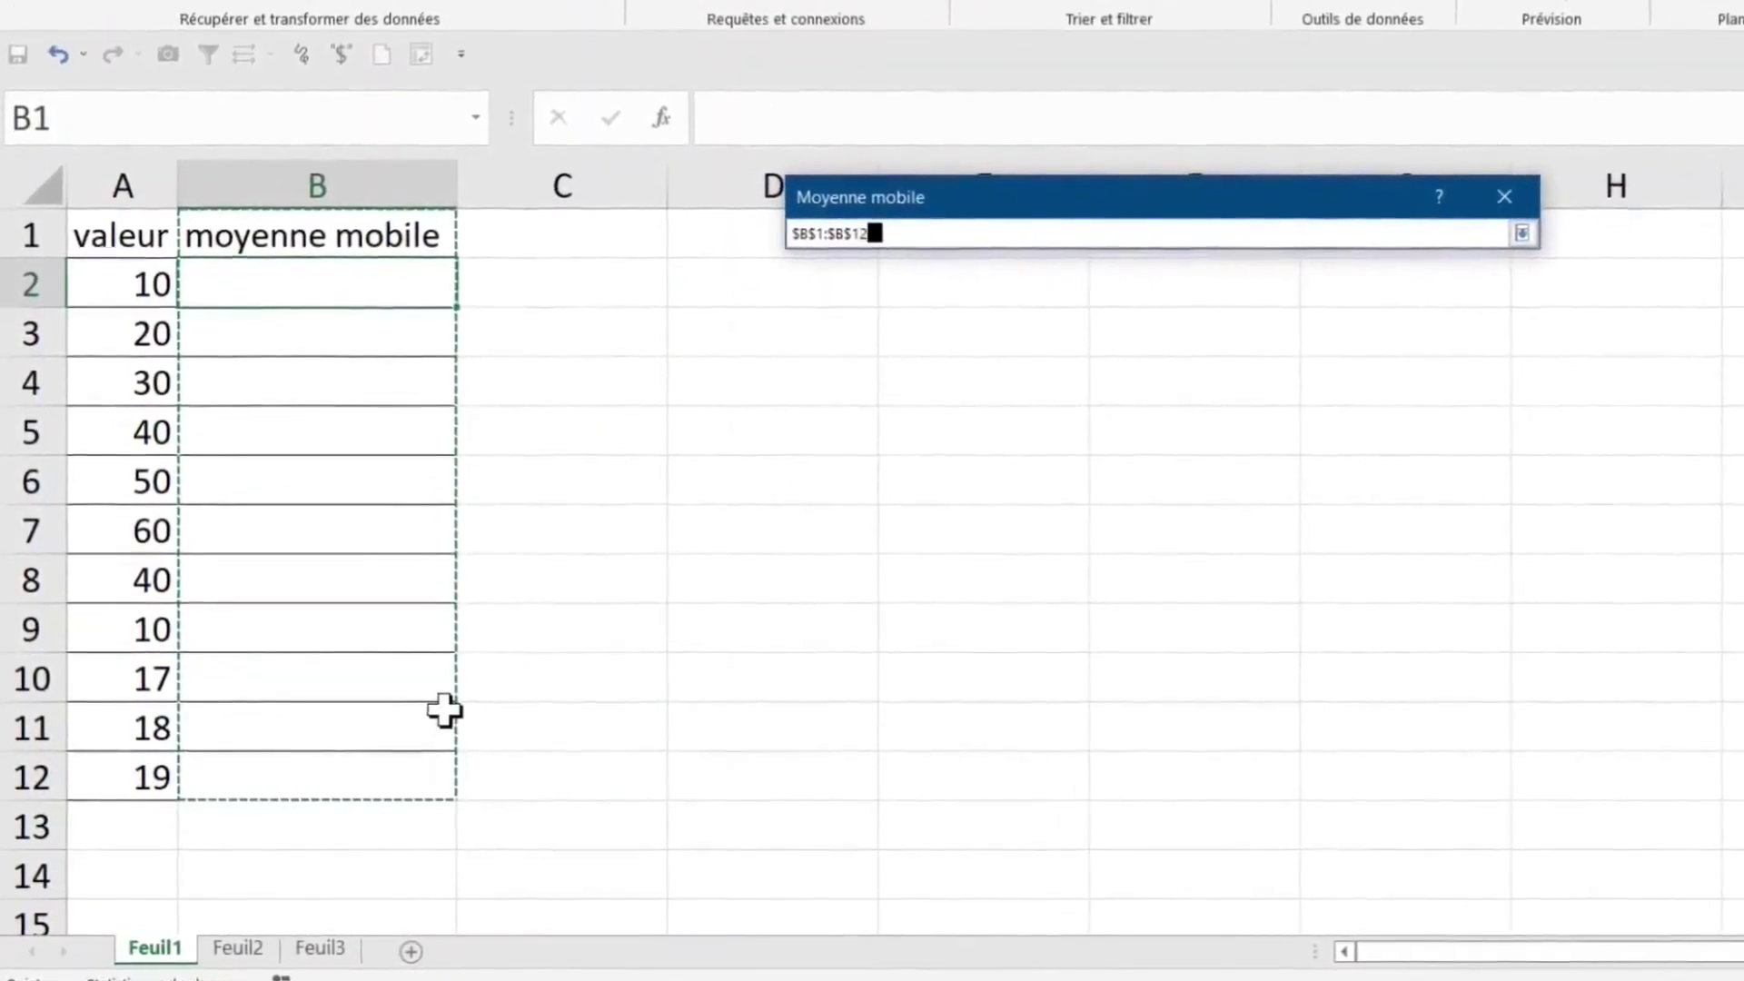
left_click(1515, 236)
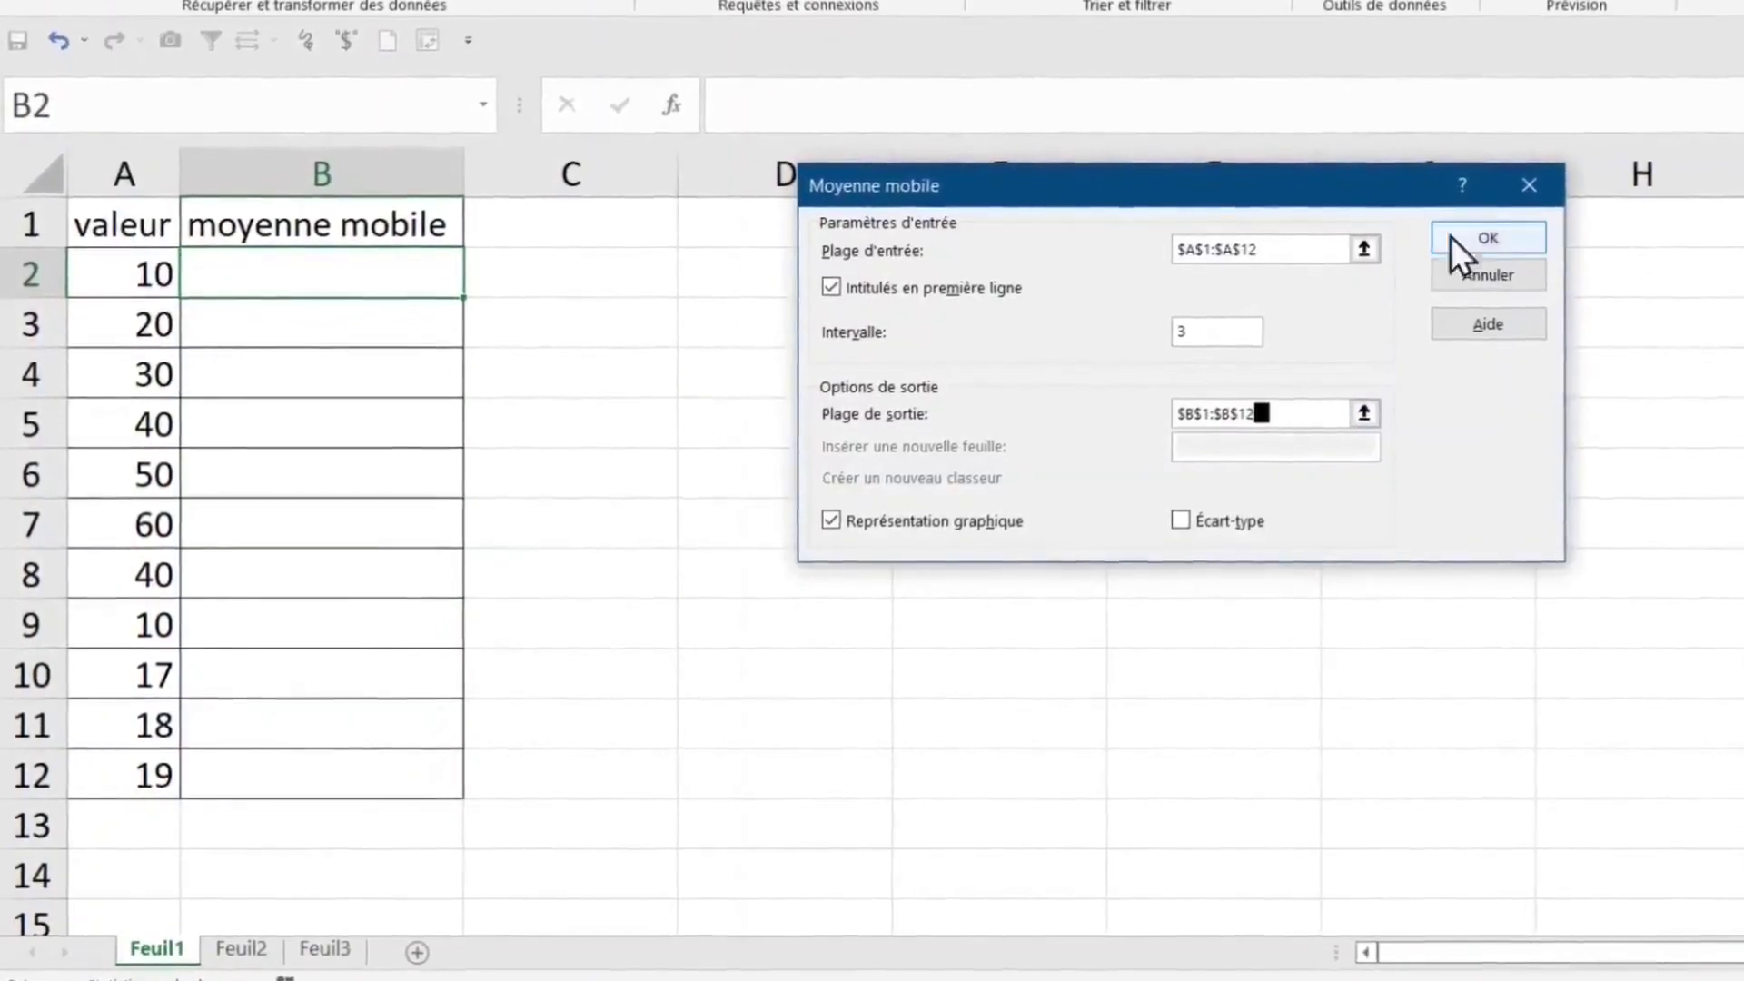
left_click(1221, 332)
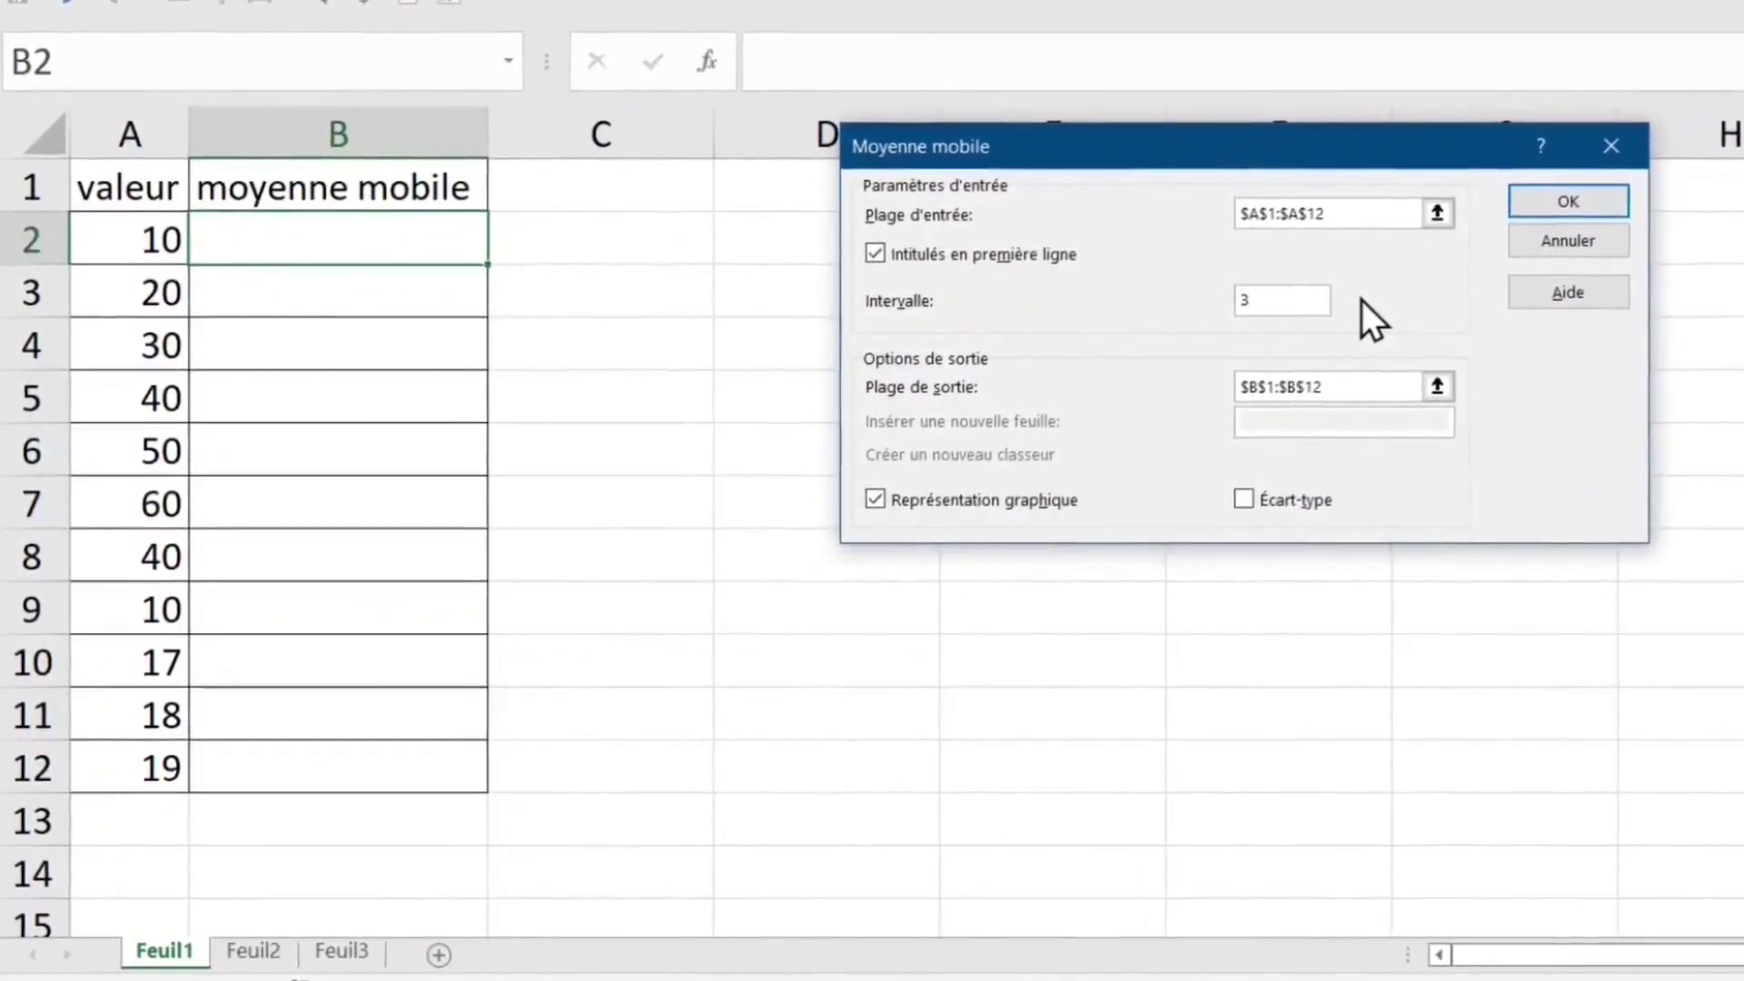
left_click(875, 497)
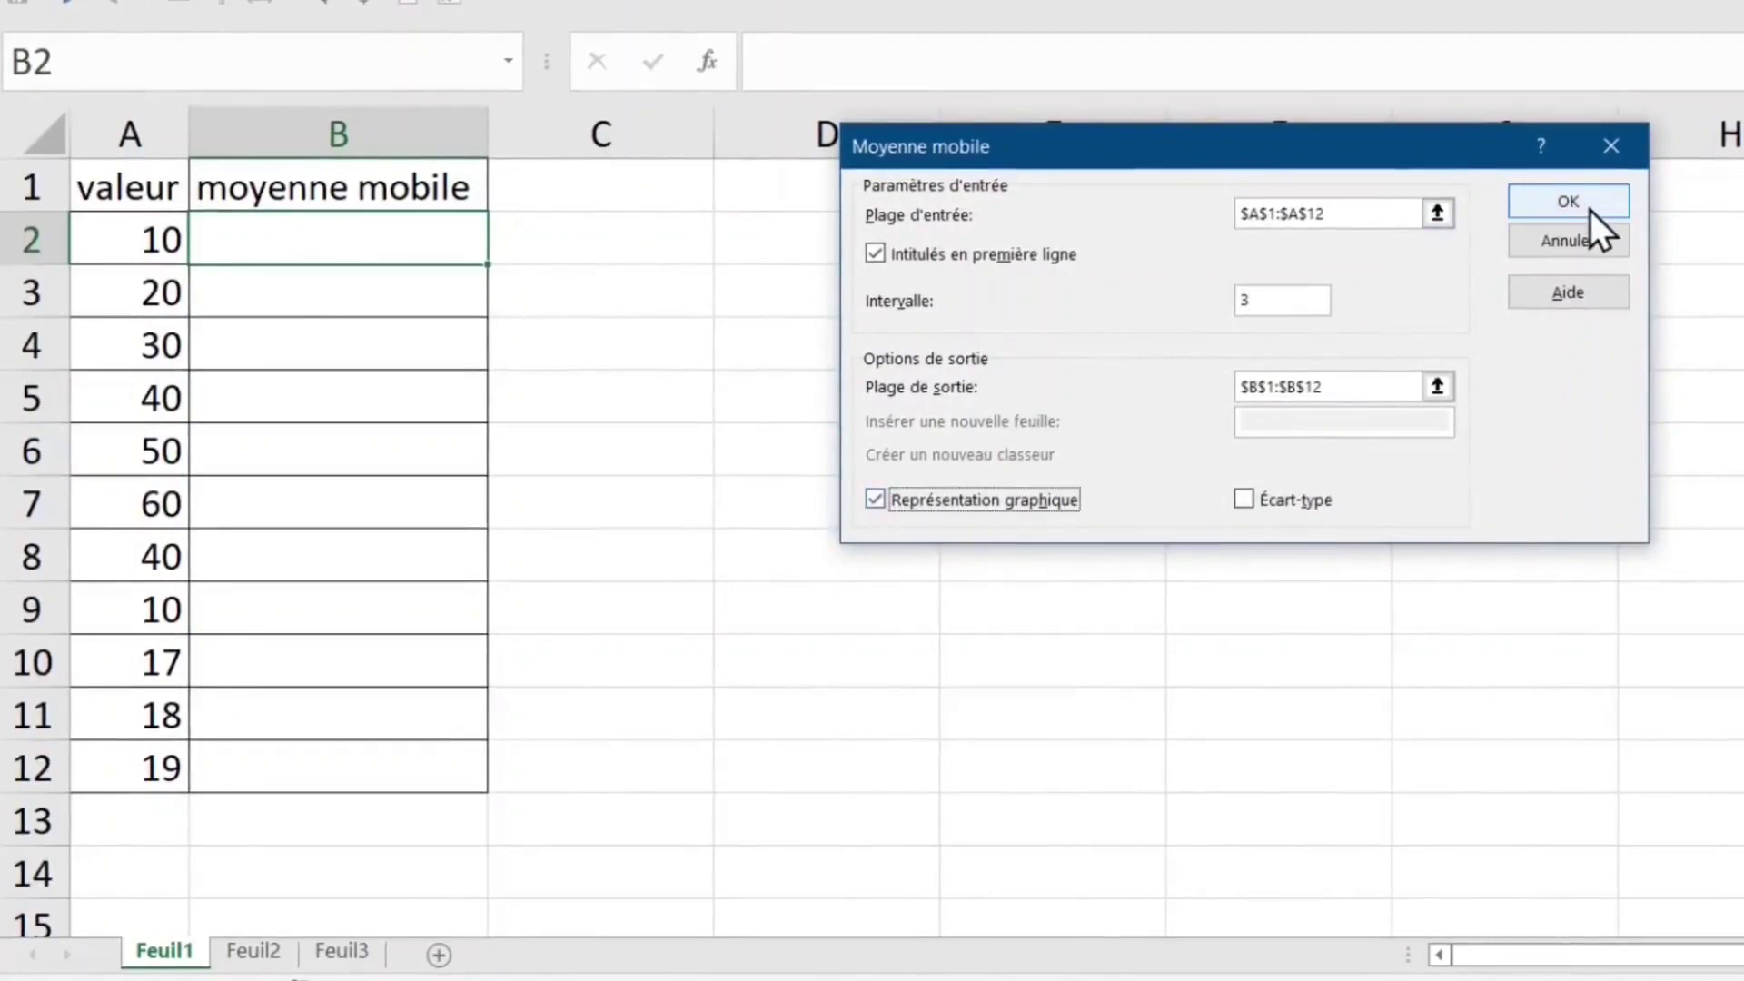
left_click(1589, 210)
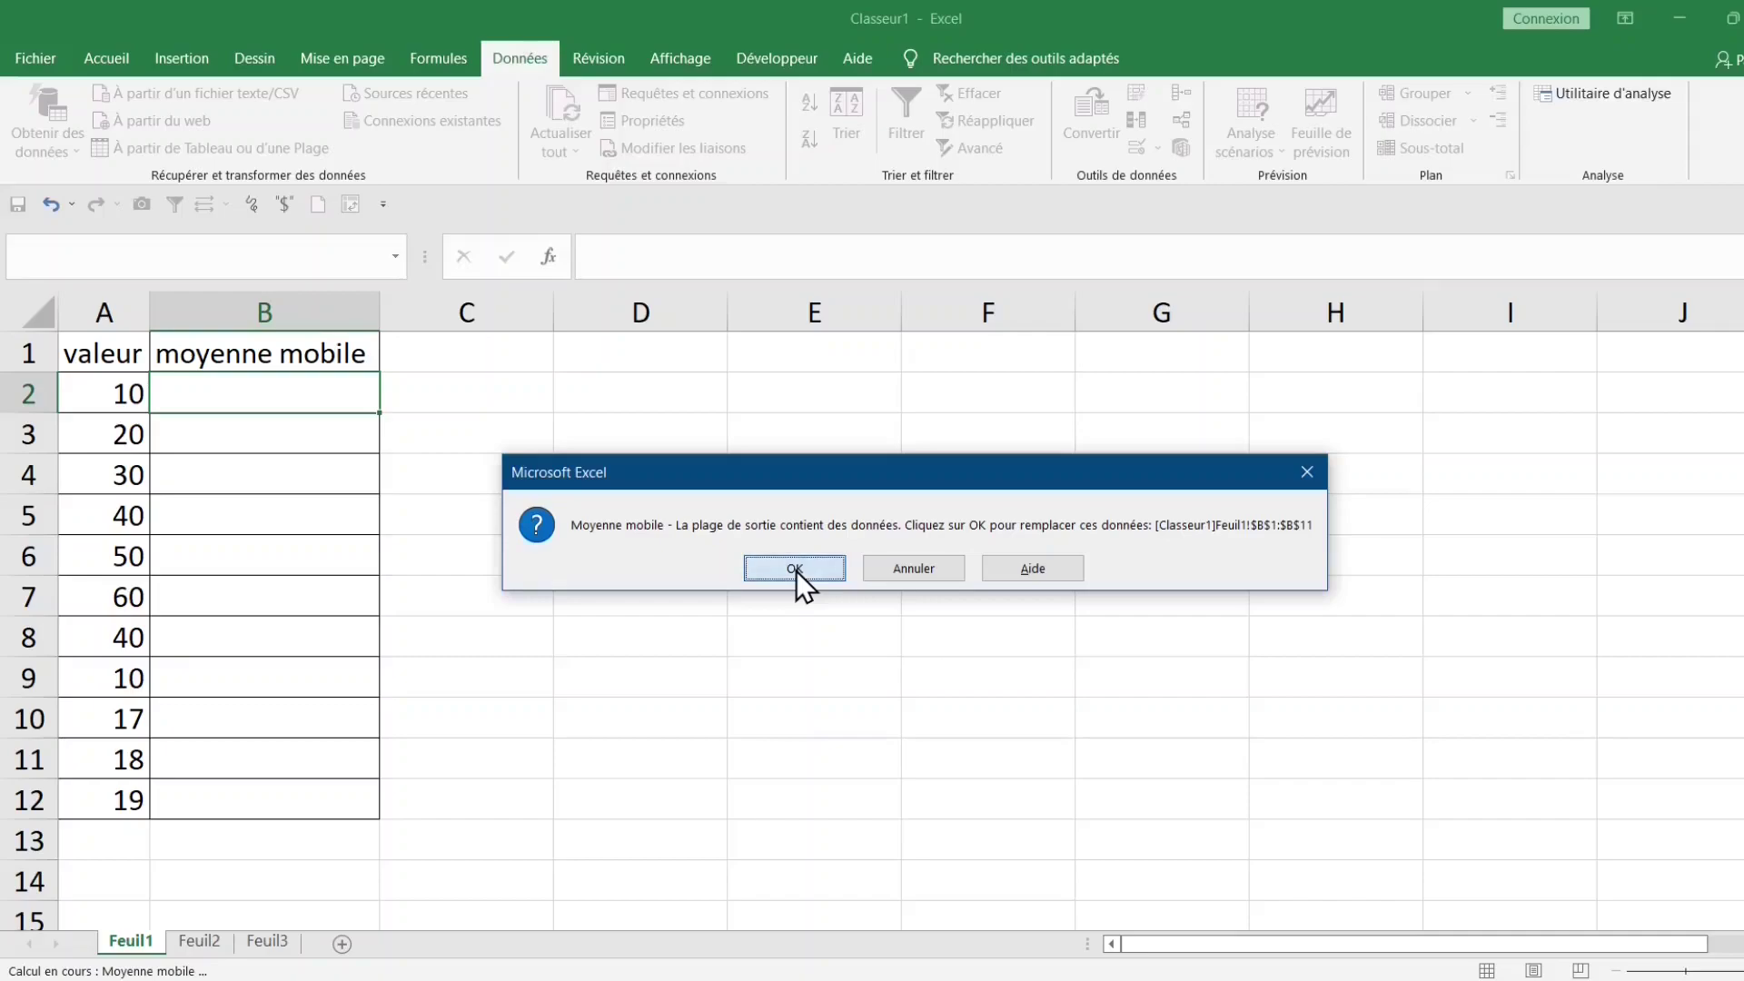
left_click(794, 569)
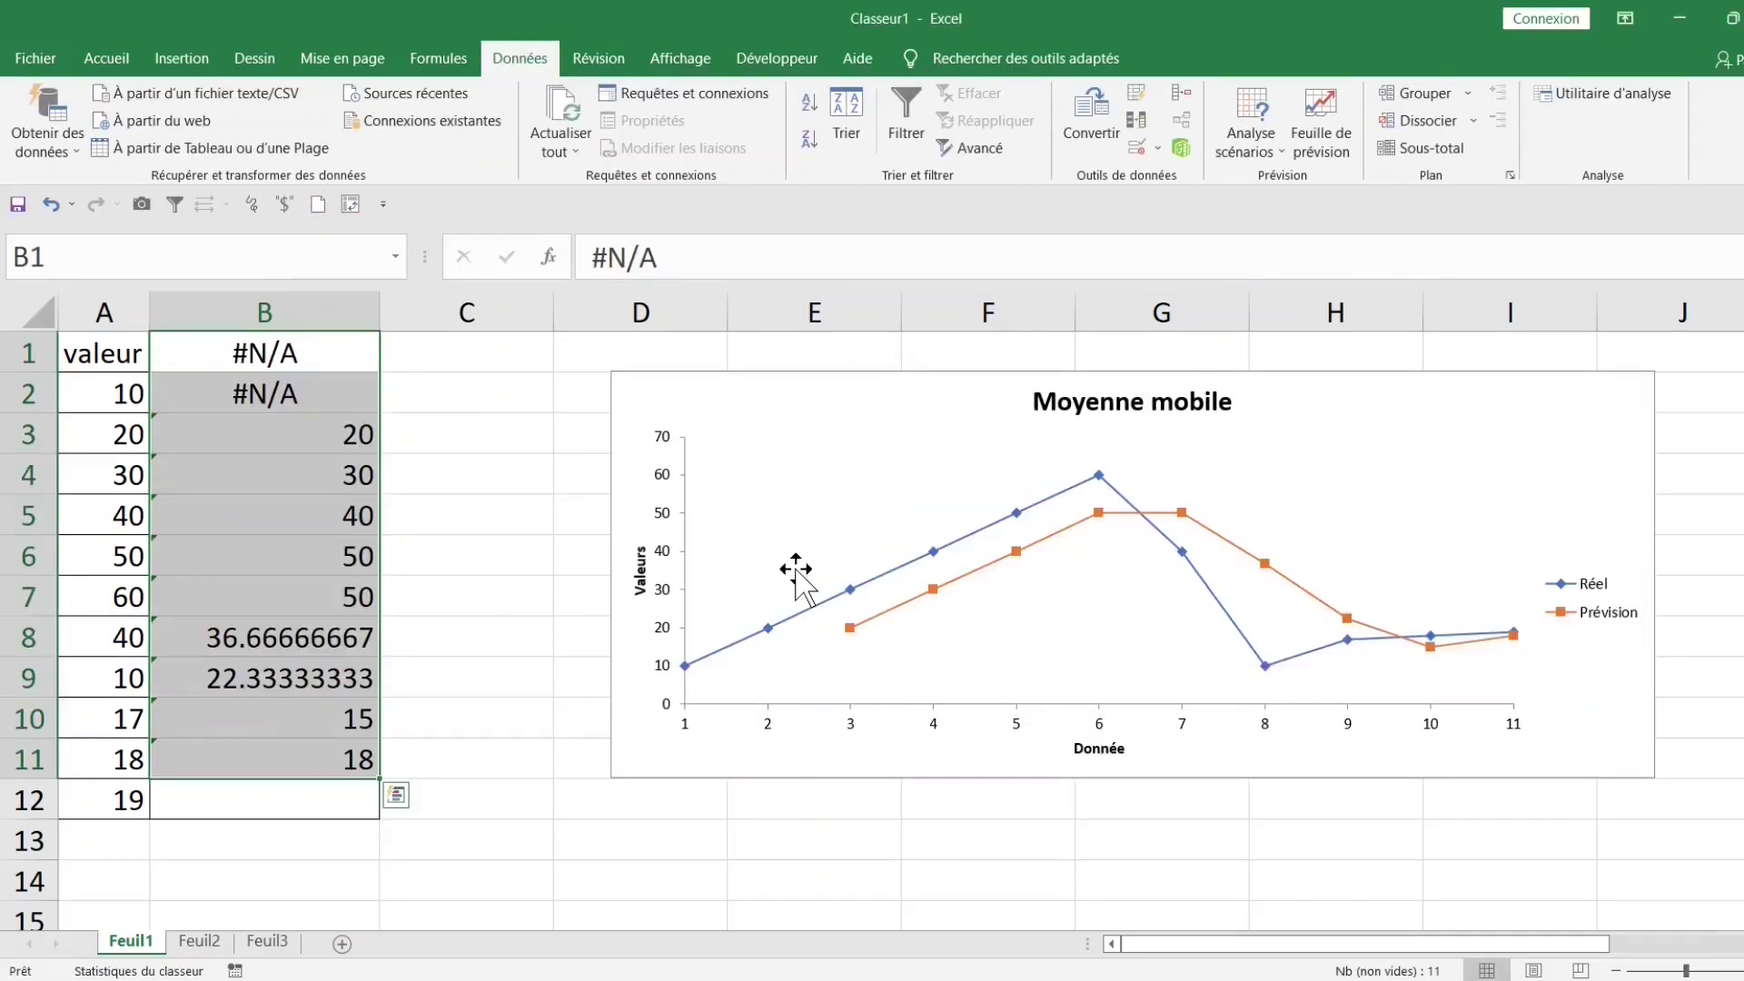
- Examine the moving average formulas in cells B4 and B6, the values in column A and cell B2
left_click(311, 470)
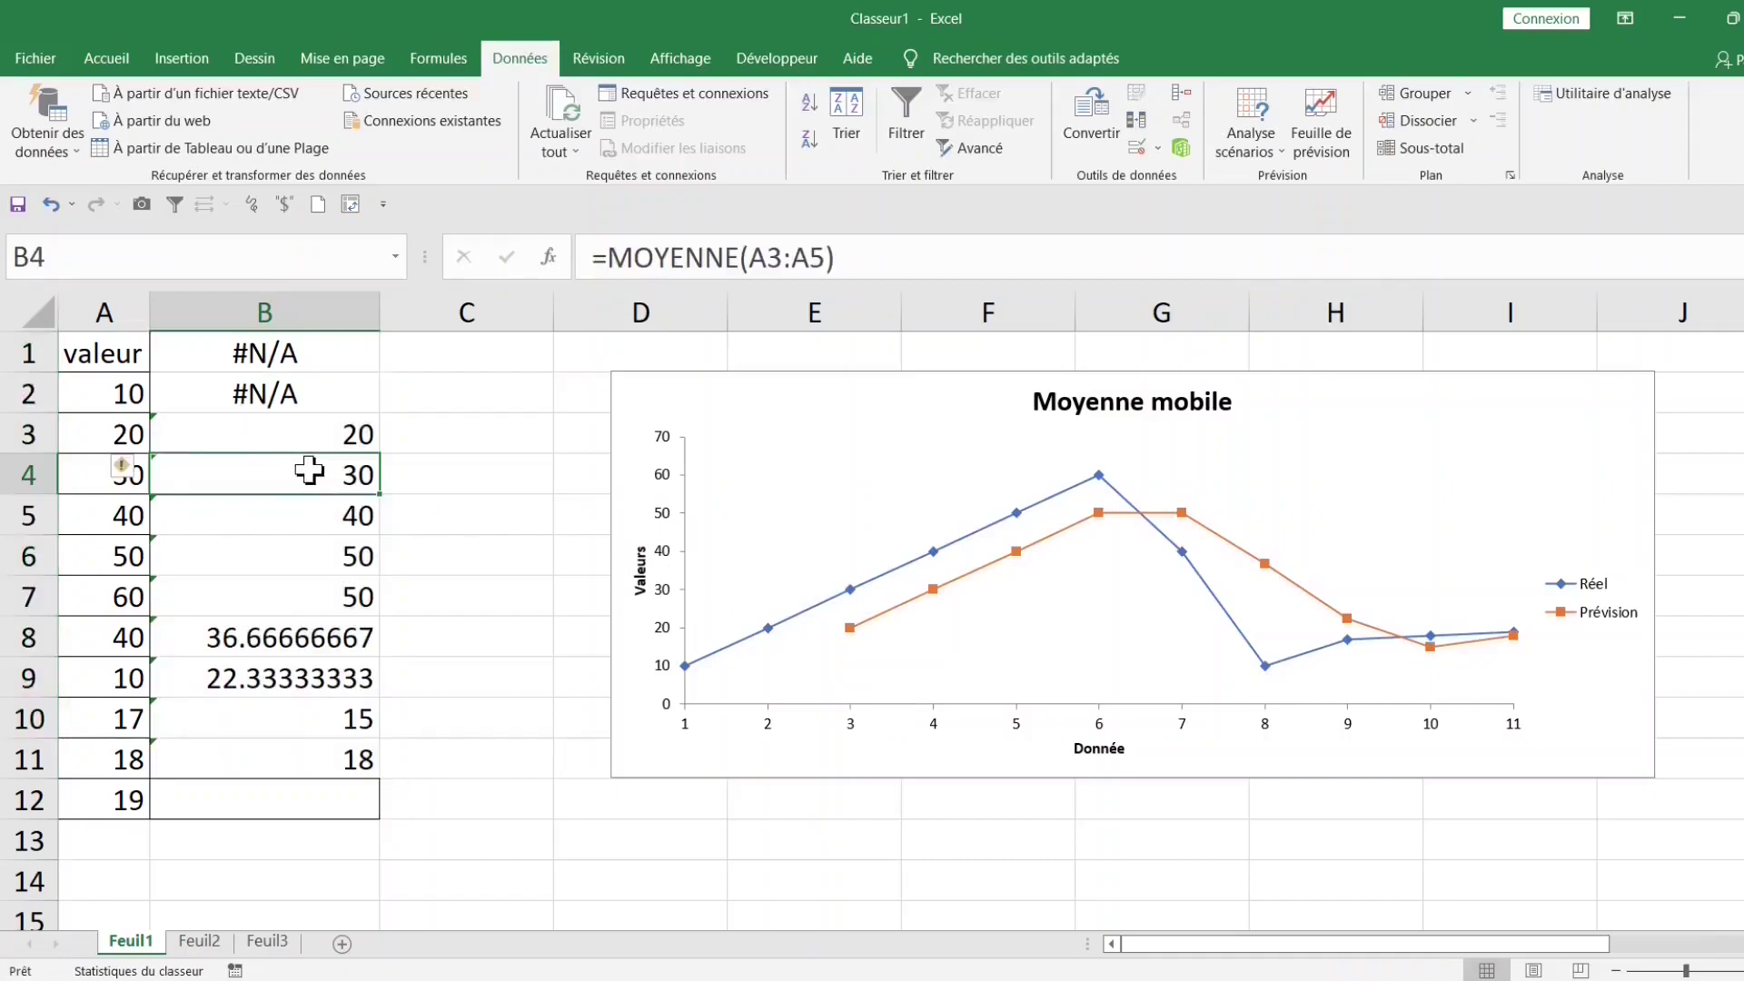
double_click(309, 470)
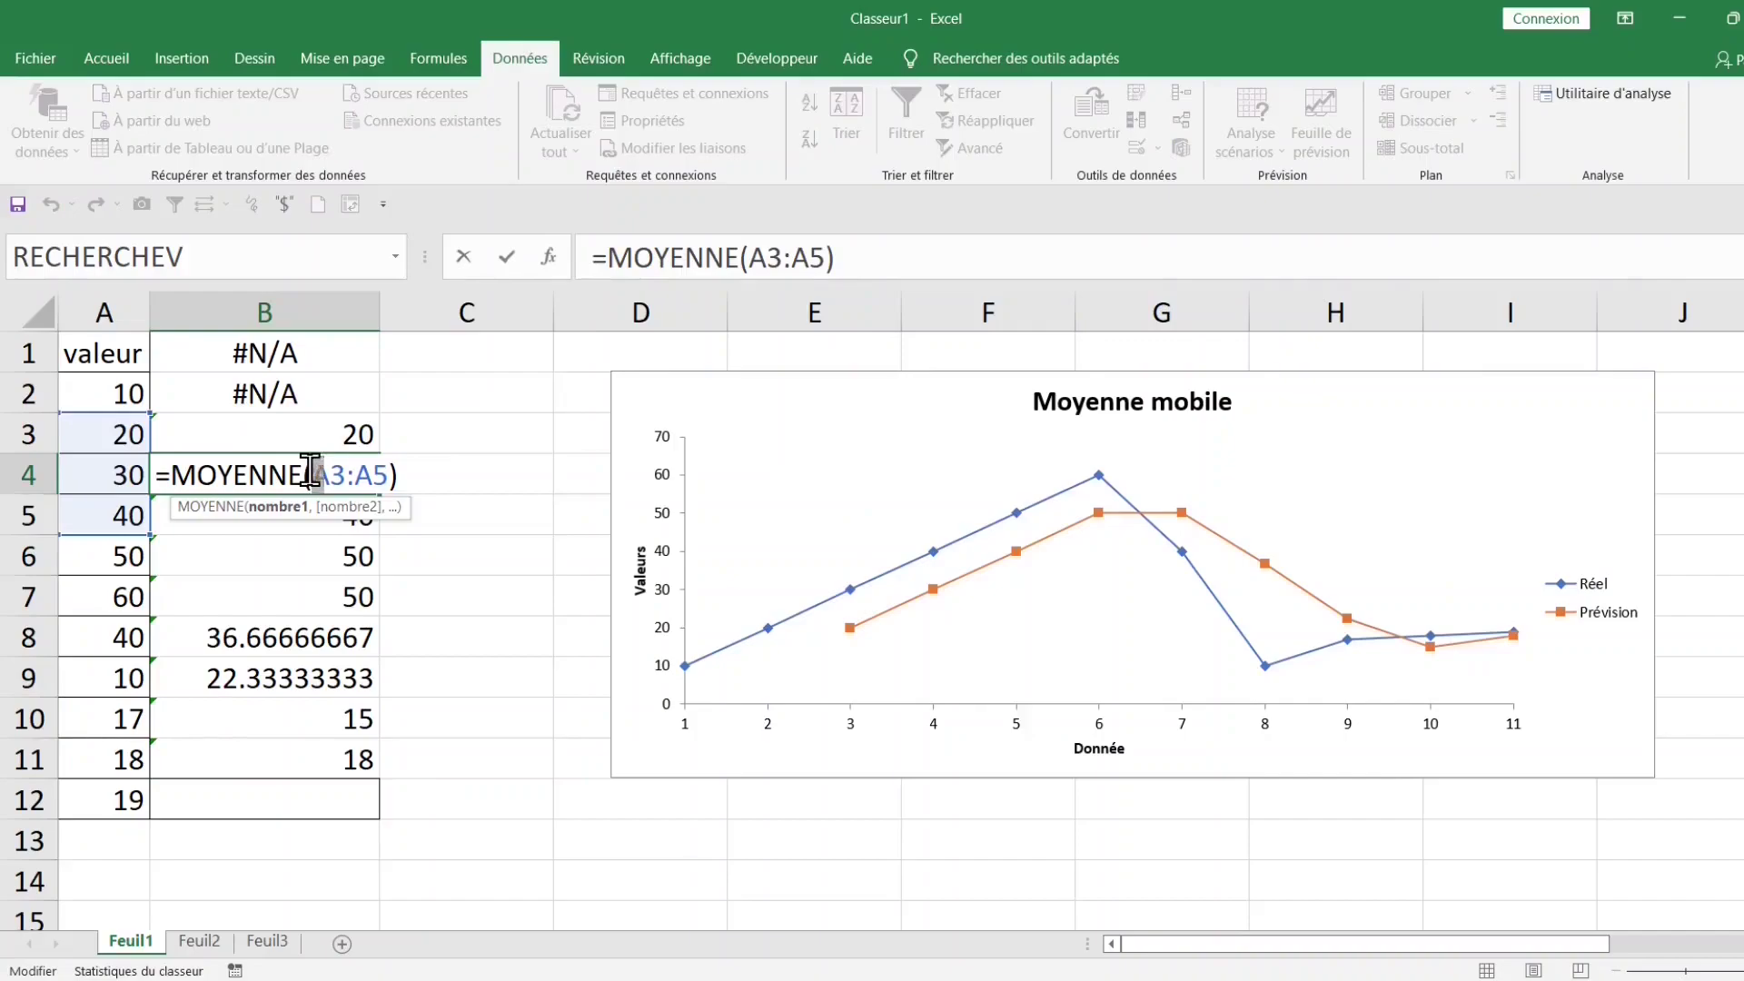
key("Escape")
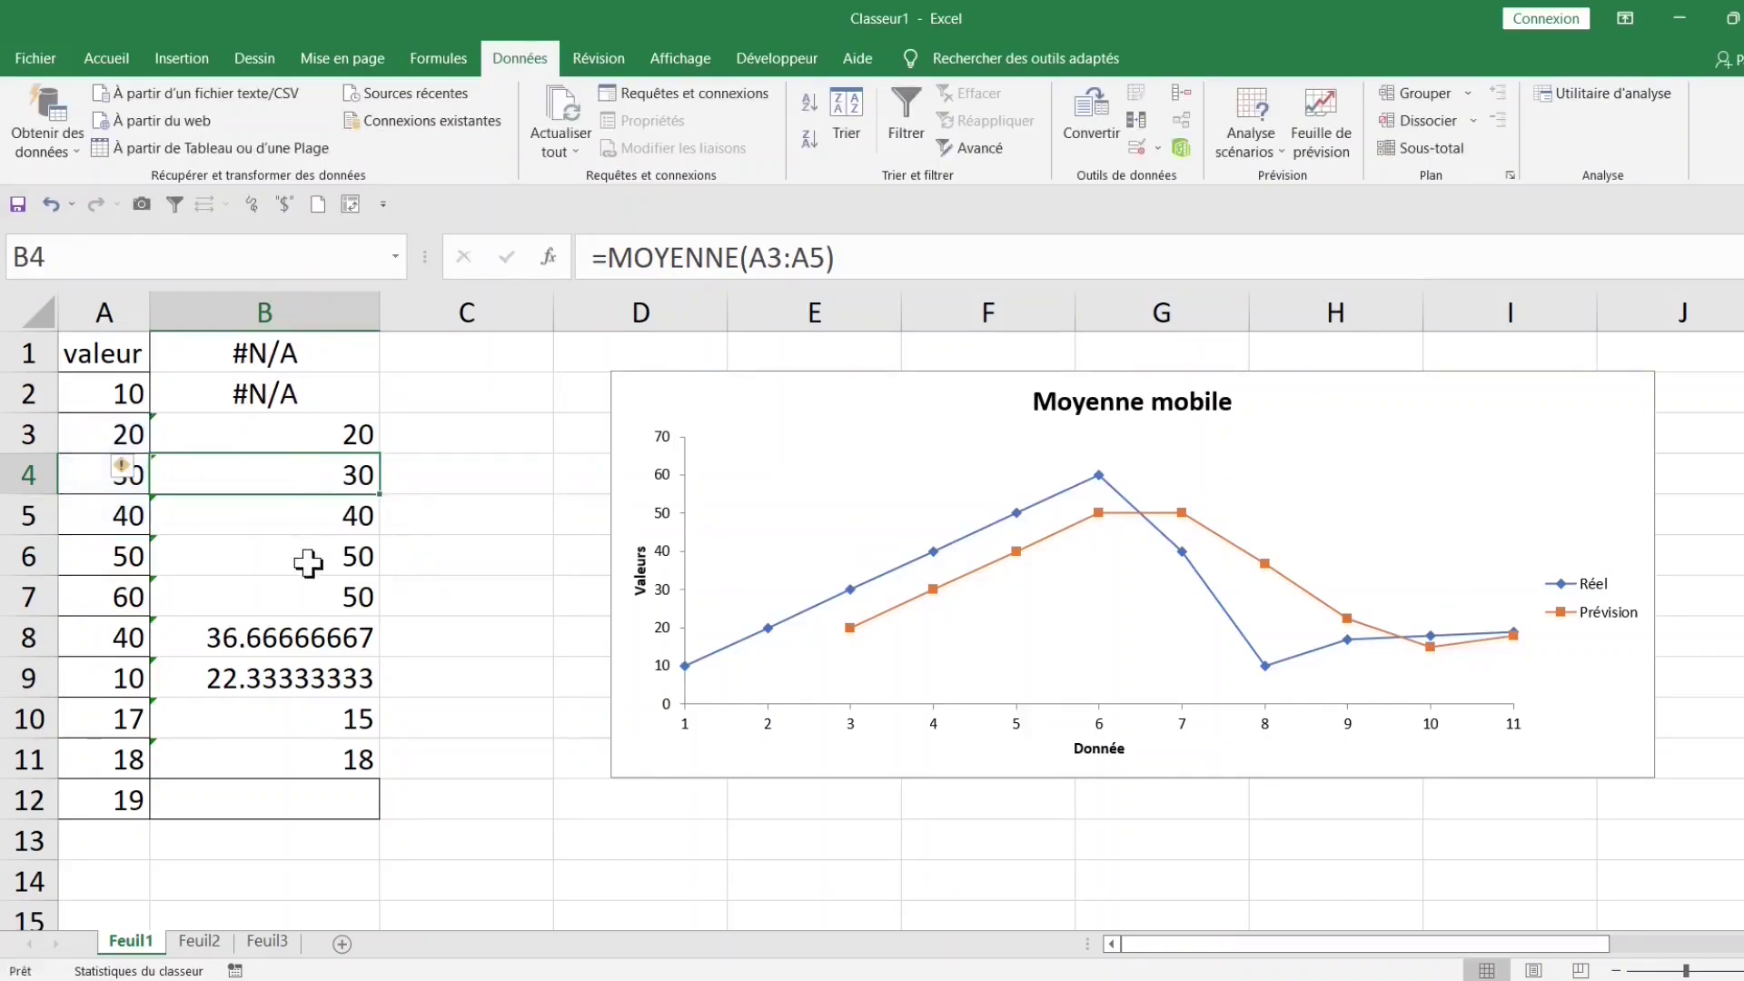
left_click(295, 559)
double_click(288, 556)
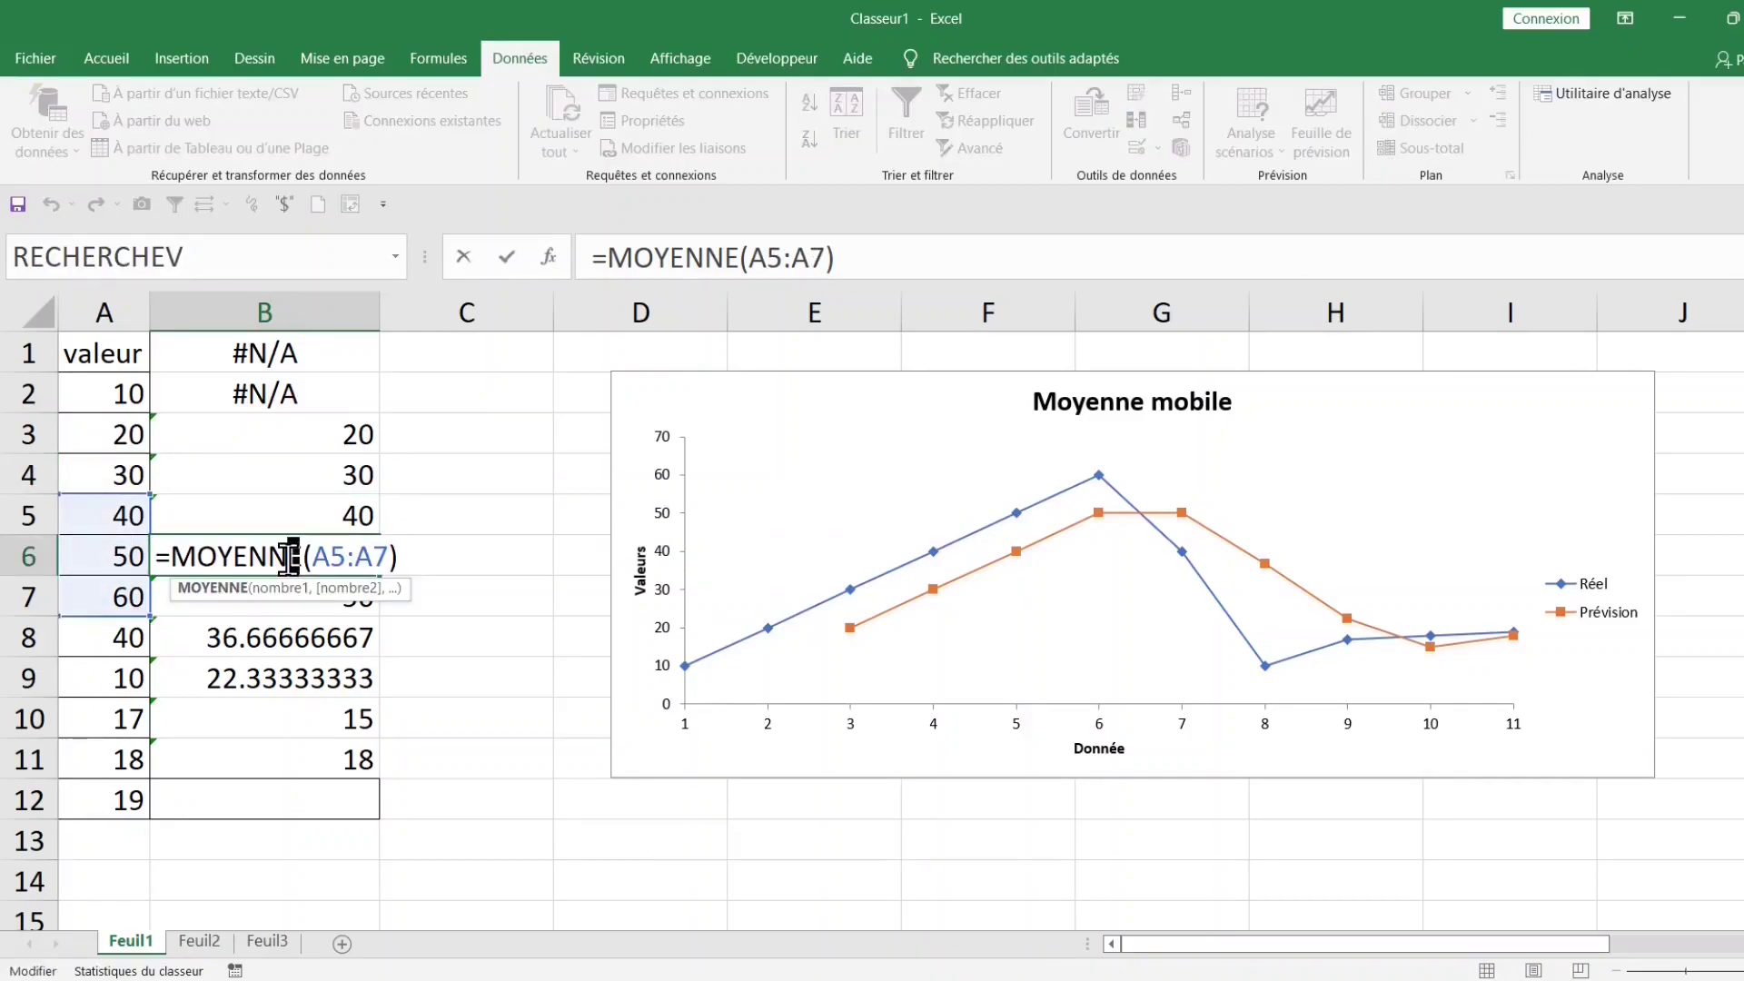
key("Escape")
left_click(516, 551)
left_click_drag(113, 356, 128, 553)
left_click(322, 400)
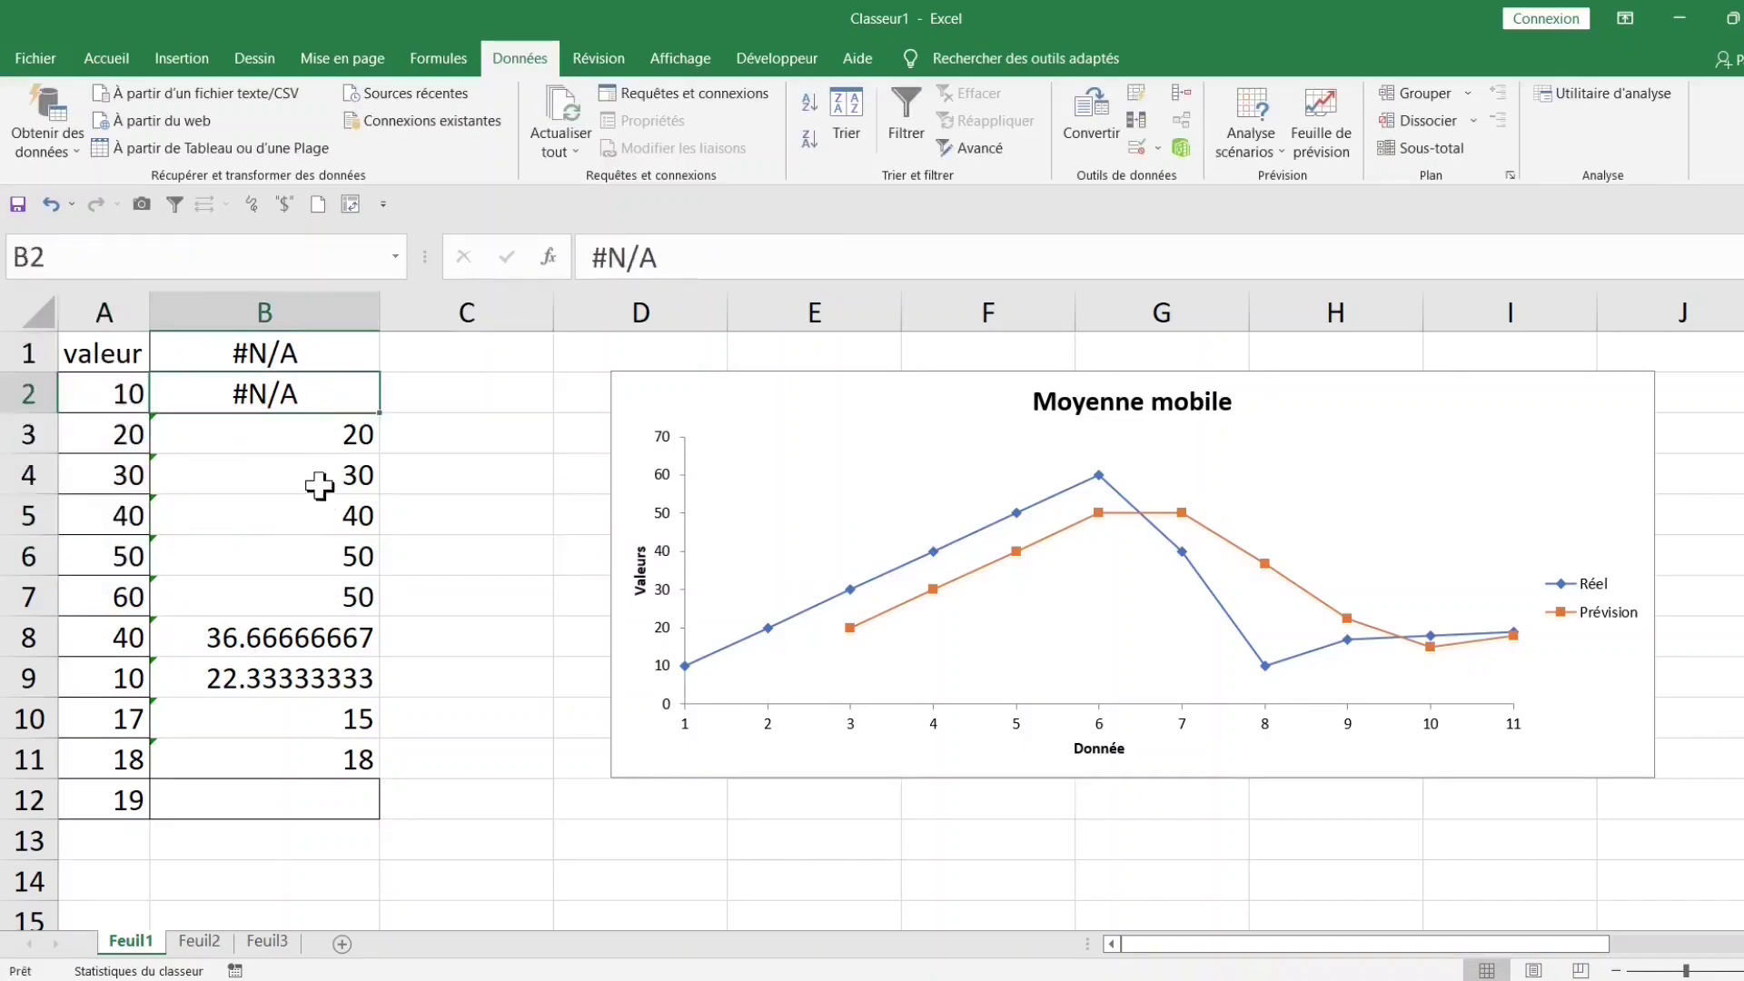
- Delete the moving average chart and clear cell B1
key("ctrl+z")
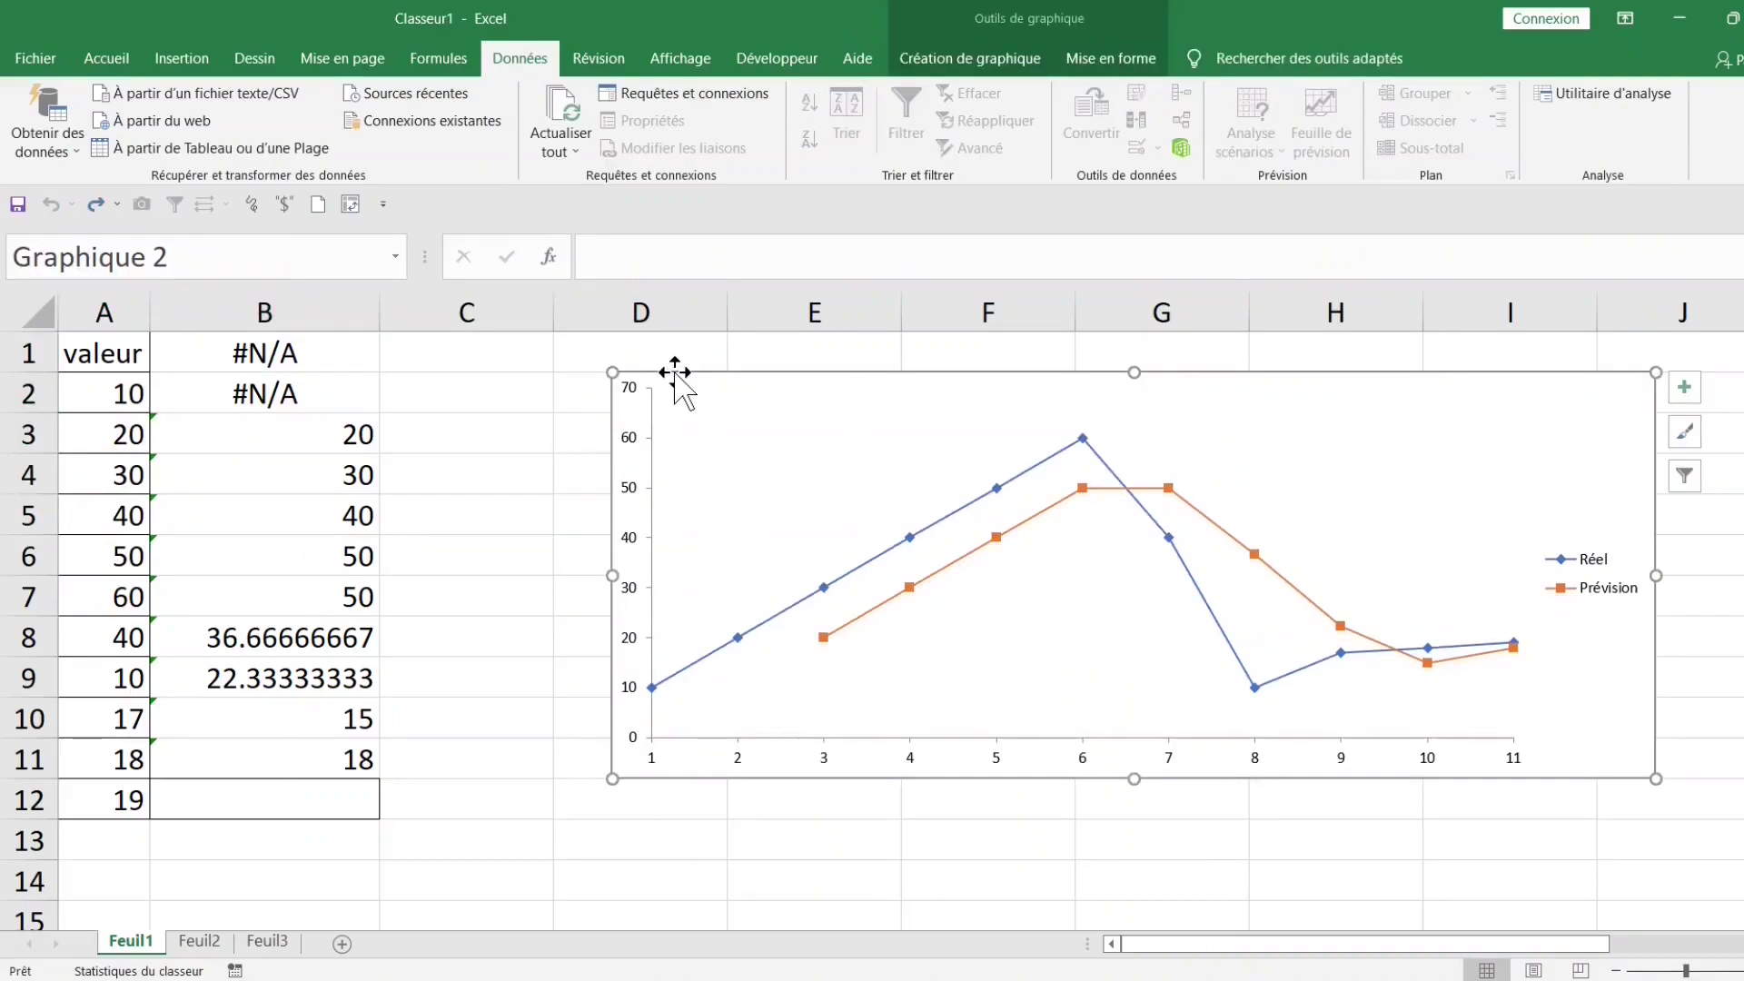
key("Delete")
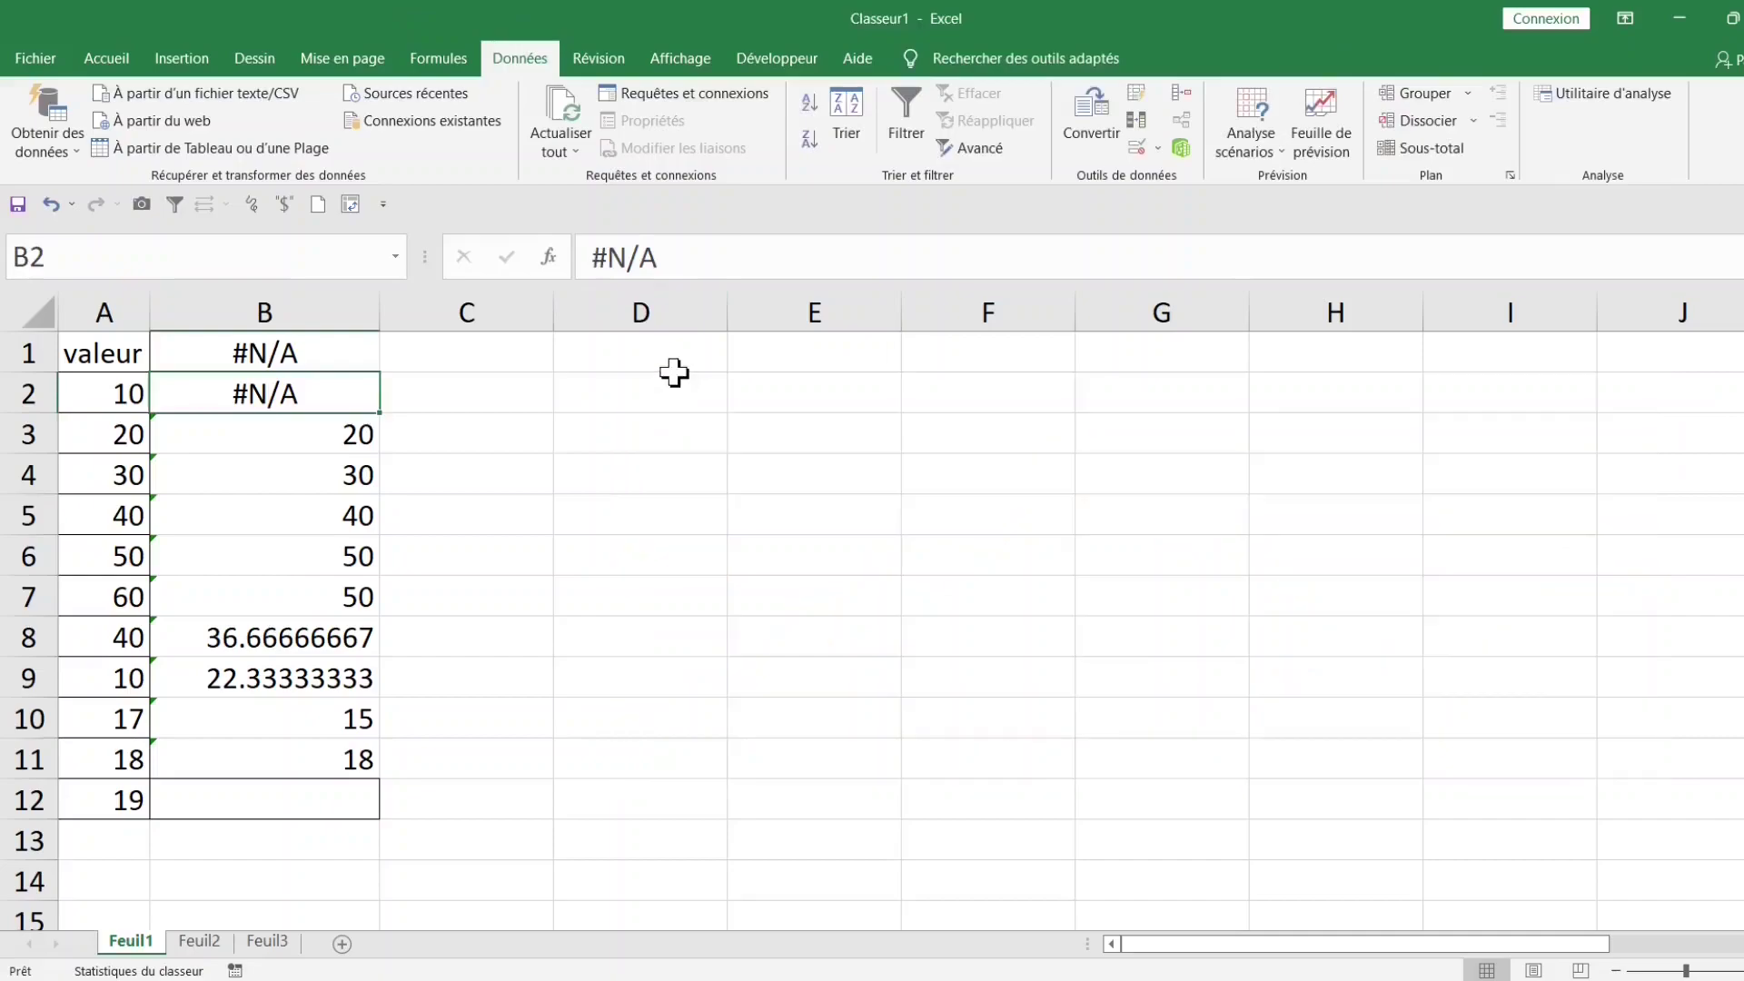
left_click(287, 357)
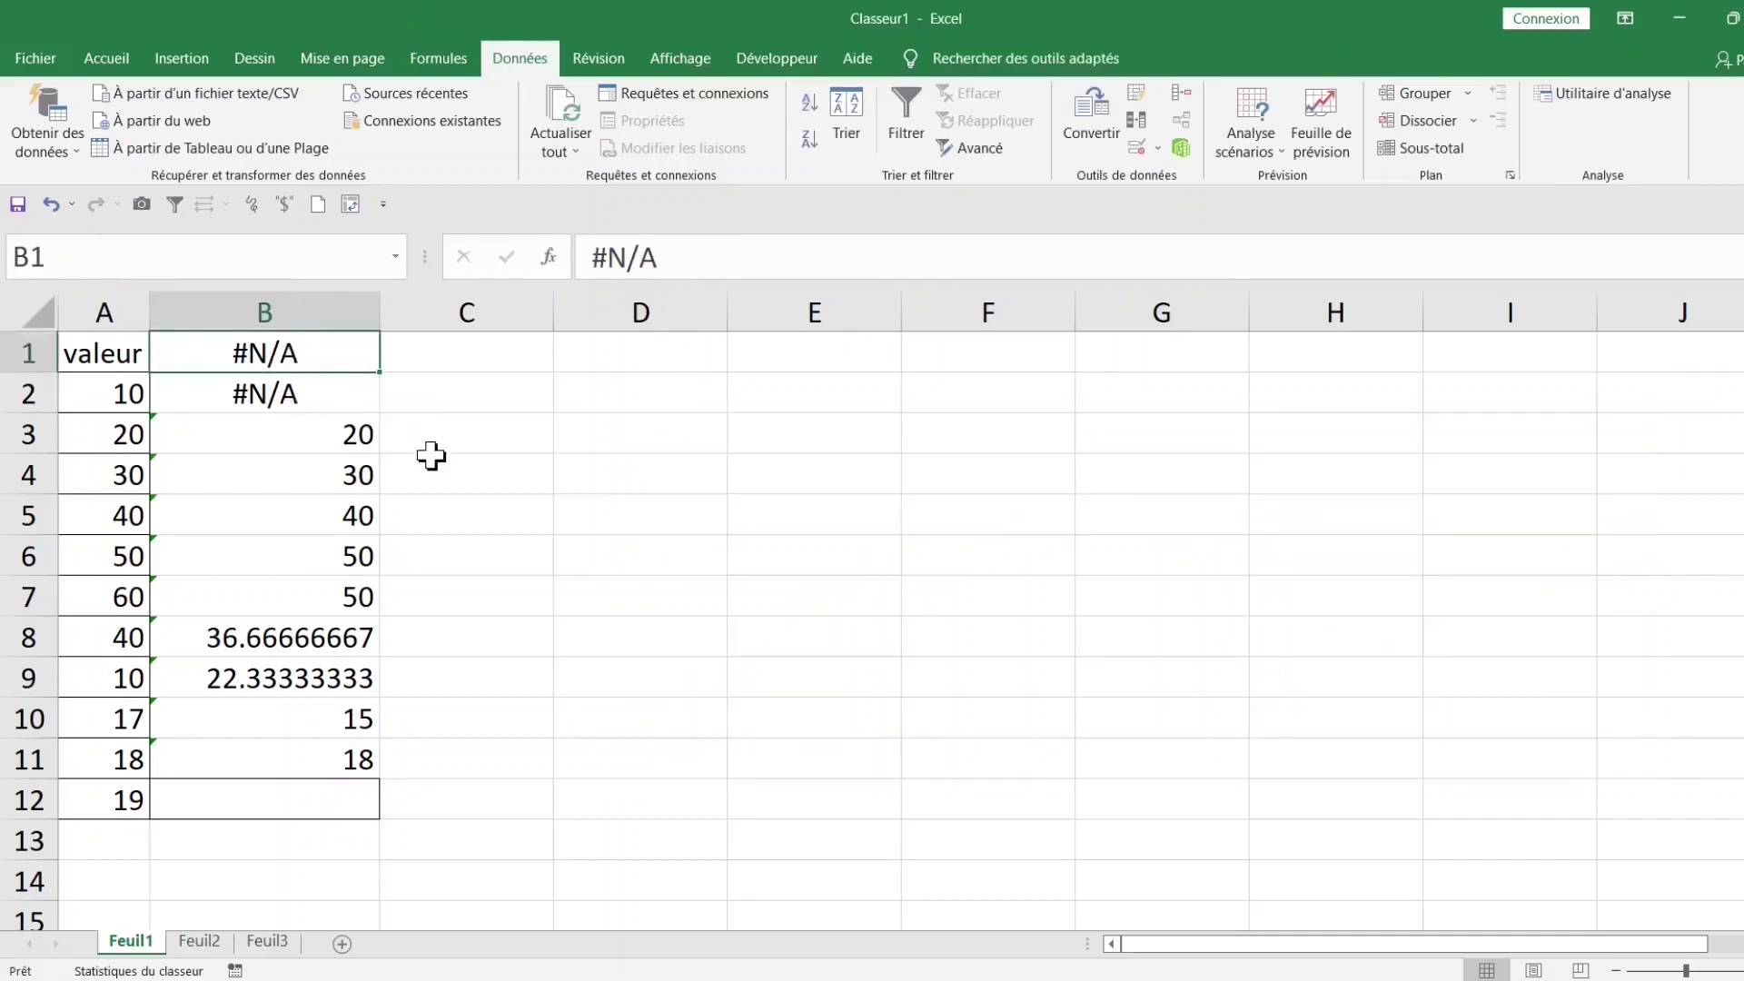
key("ctrl+z")
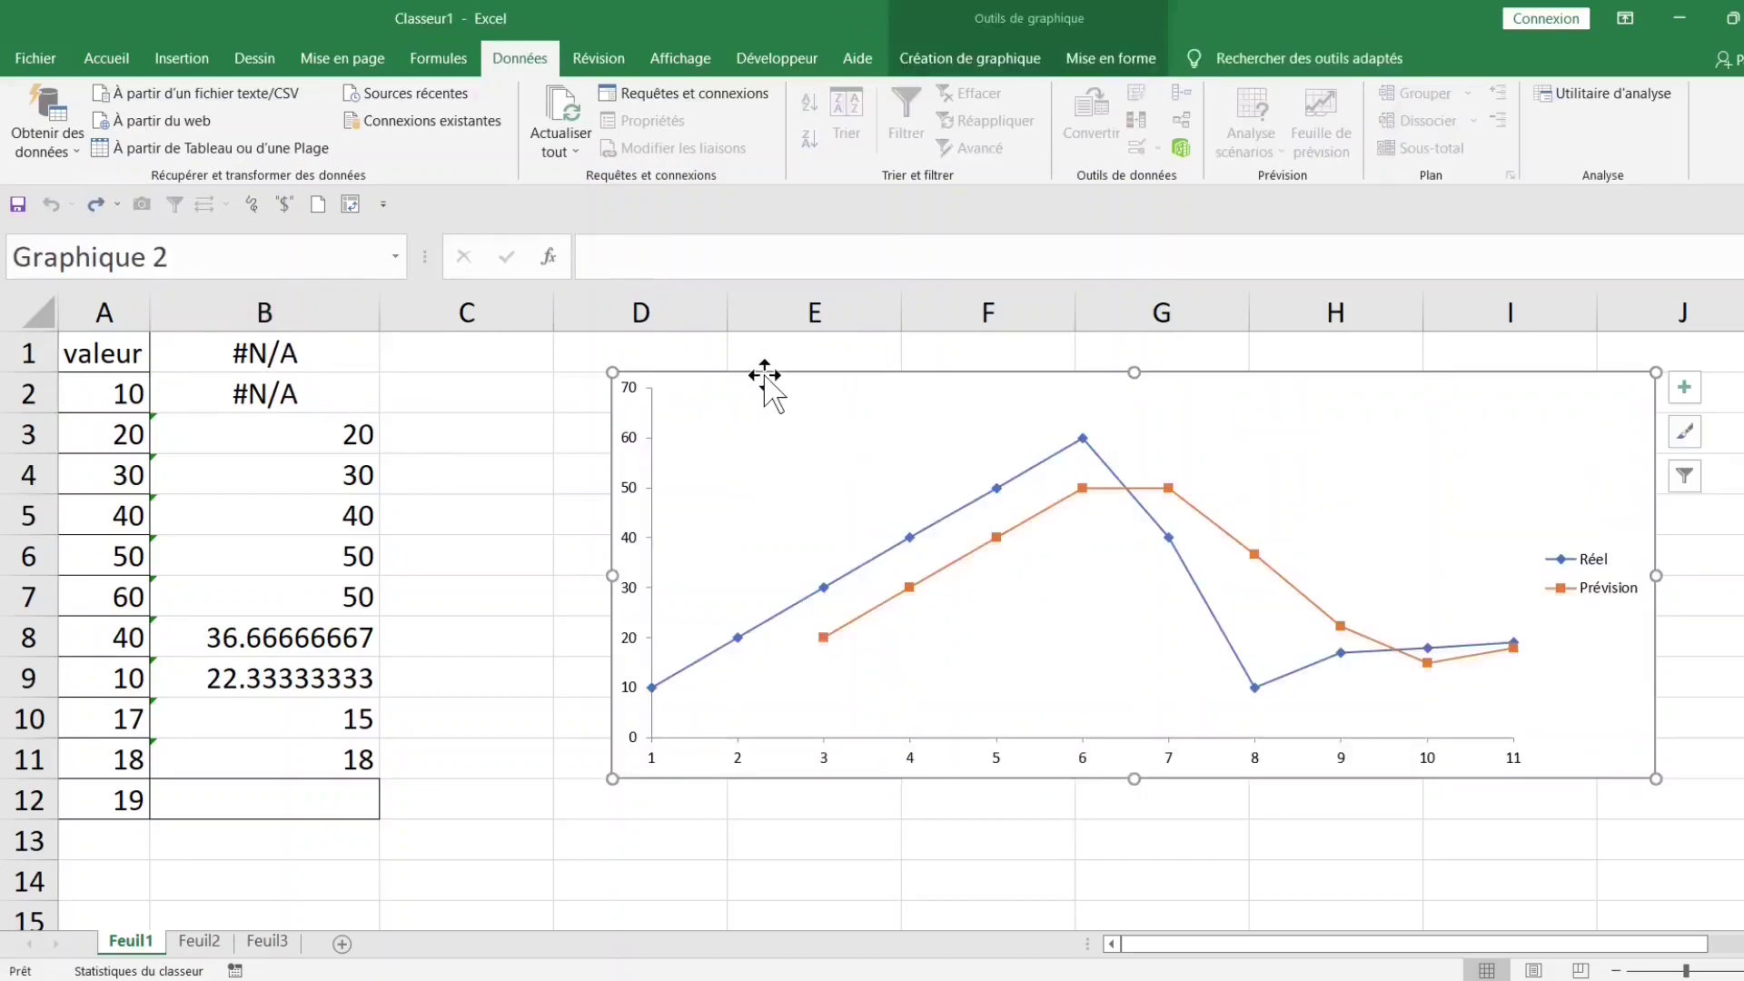
key("ctrl+y")
key("ctrl+y")
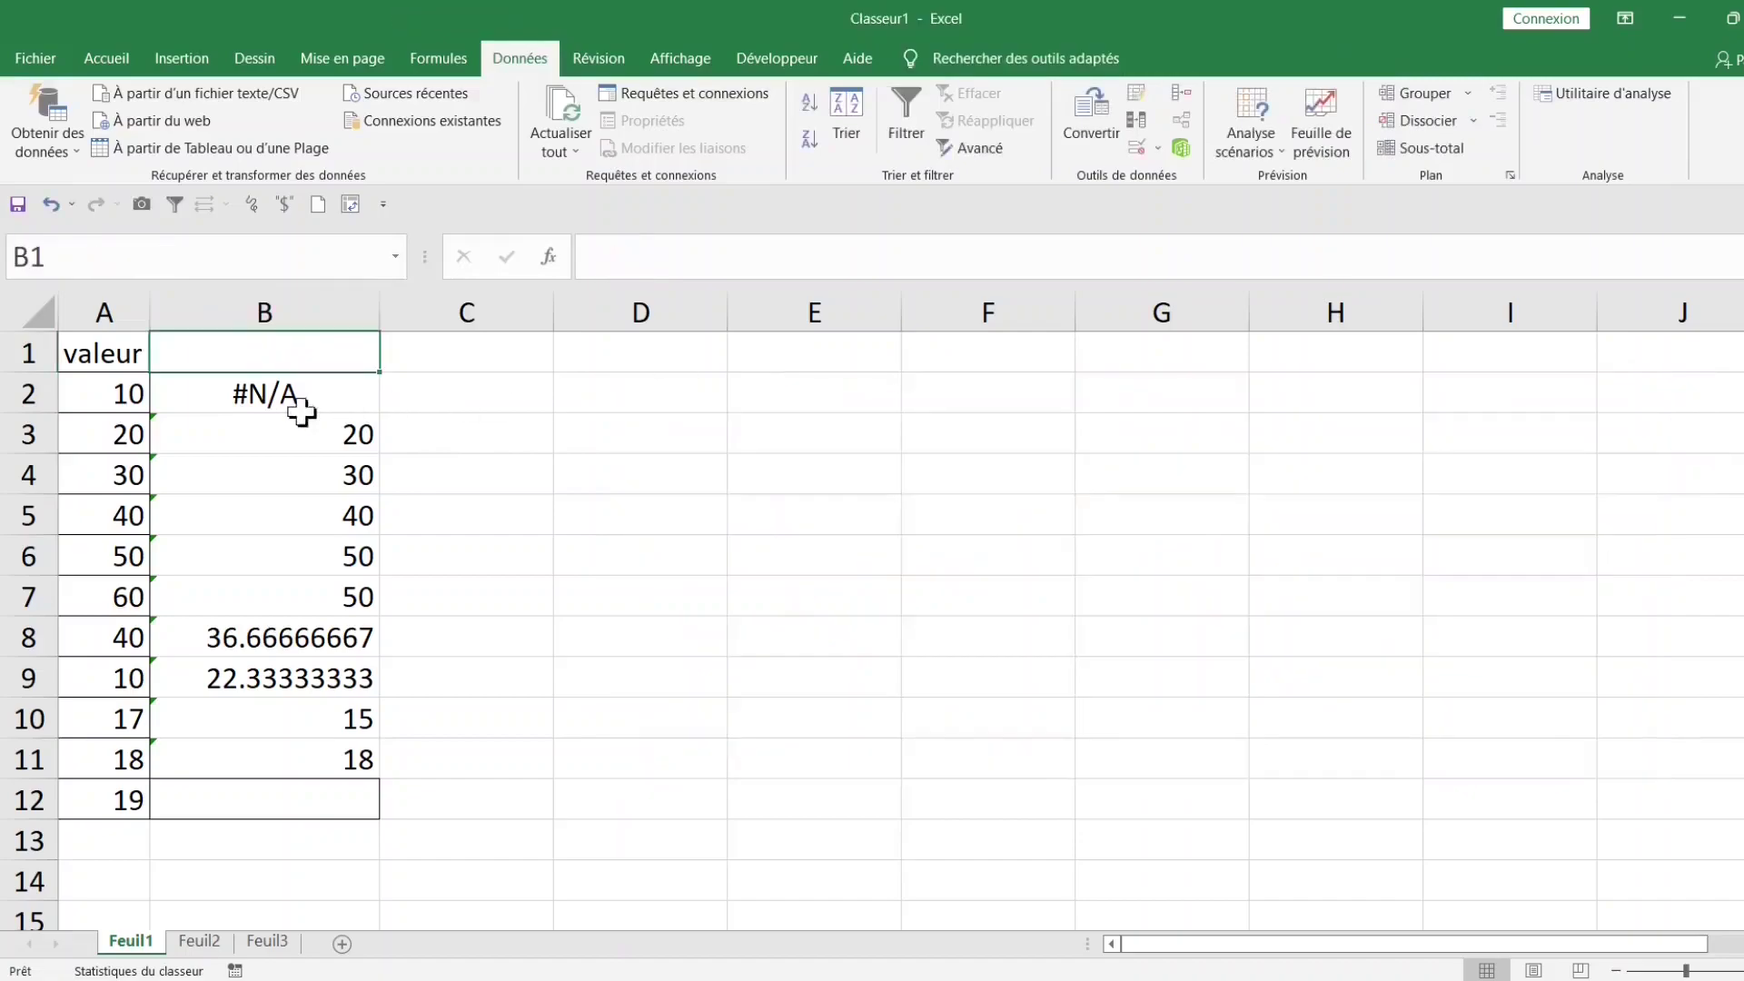
- Clear the moving average results from cells B2:B12
left_click(281, 397)
left_click_drag(281, 397, 314, 786)
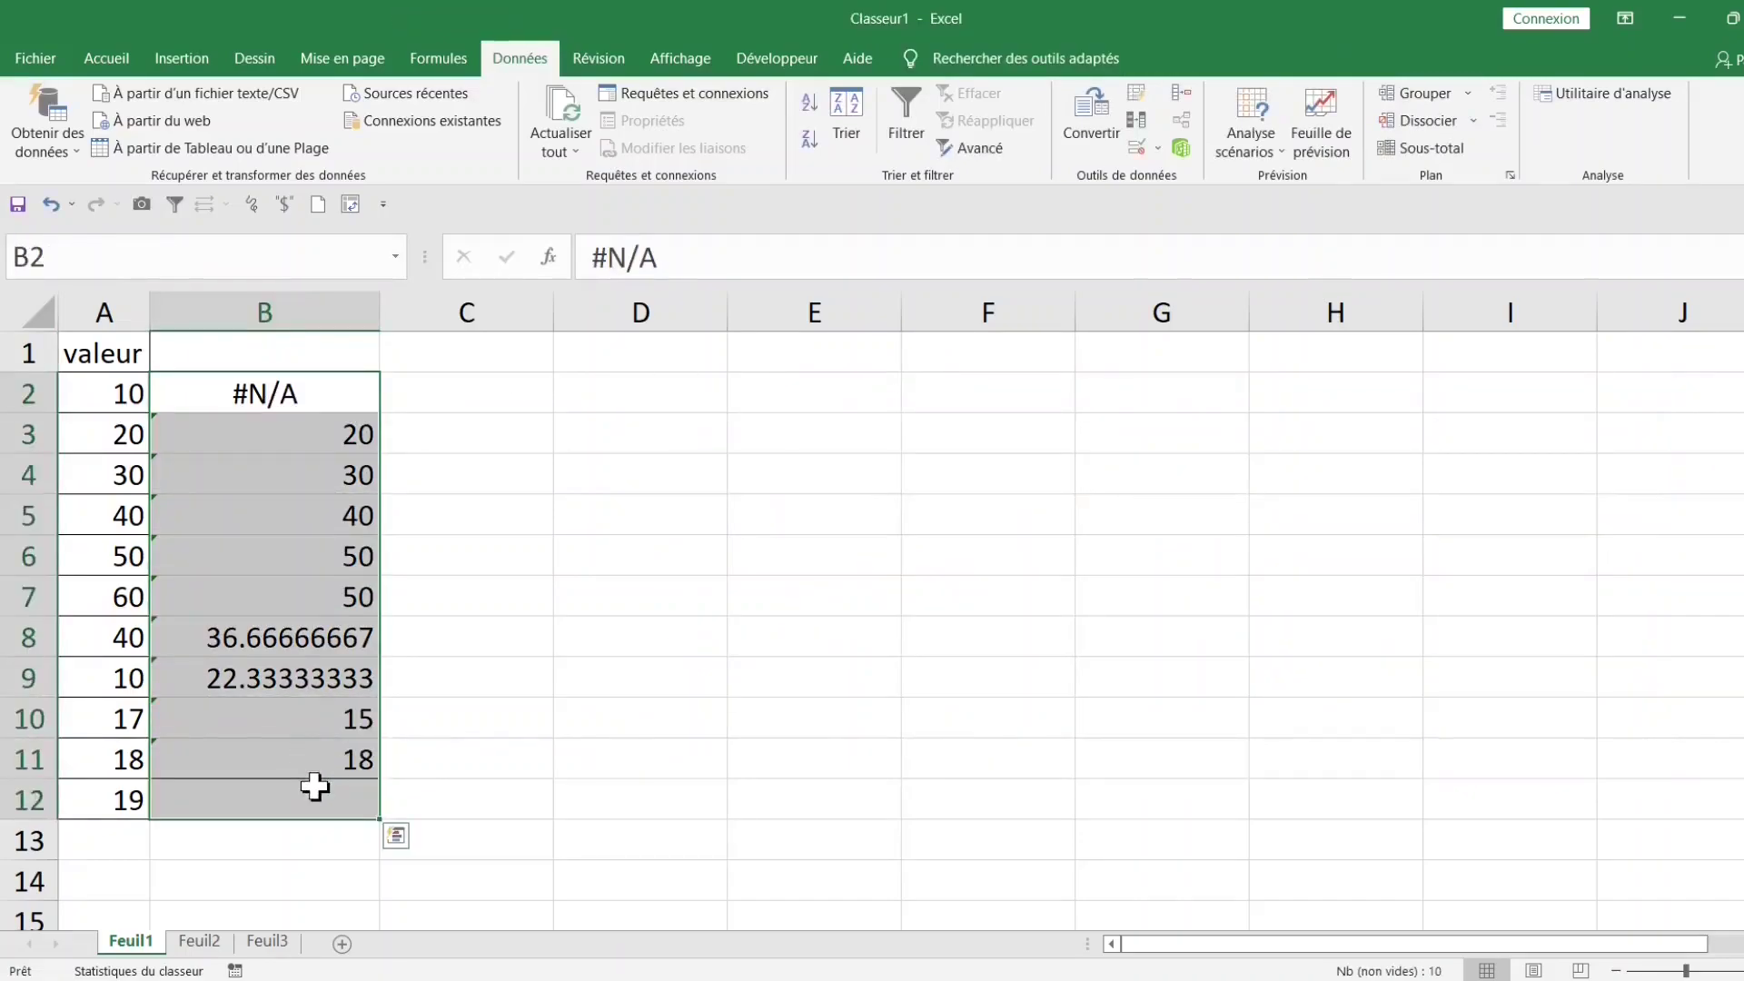
key("Delete")
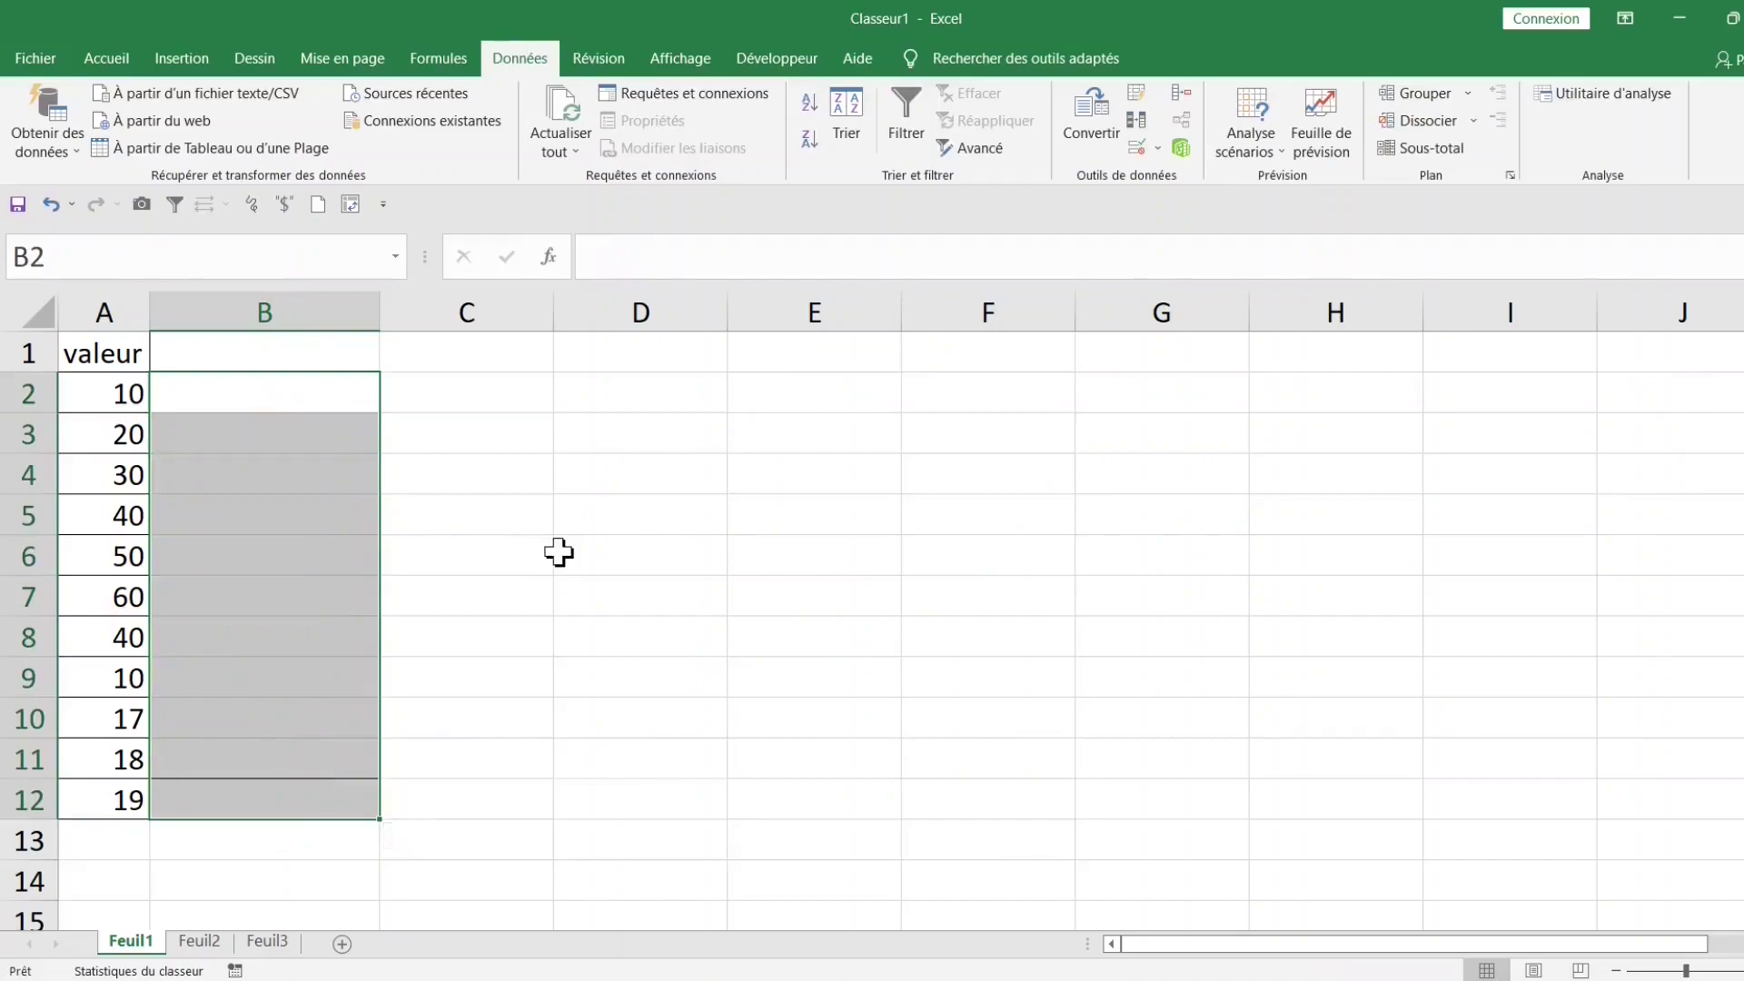
- Enter the heading "moyenne mobile" in cell B1
left_click(312, 355)
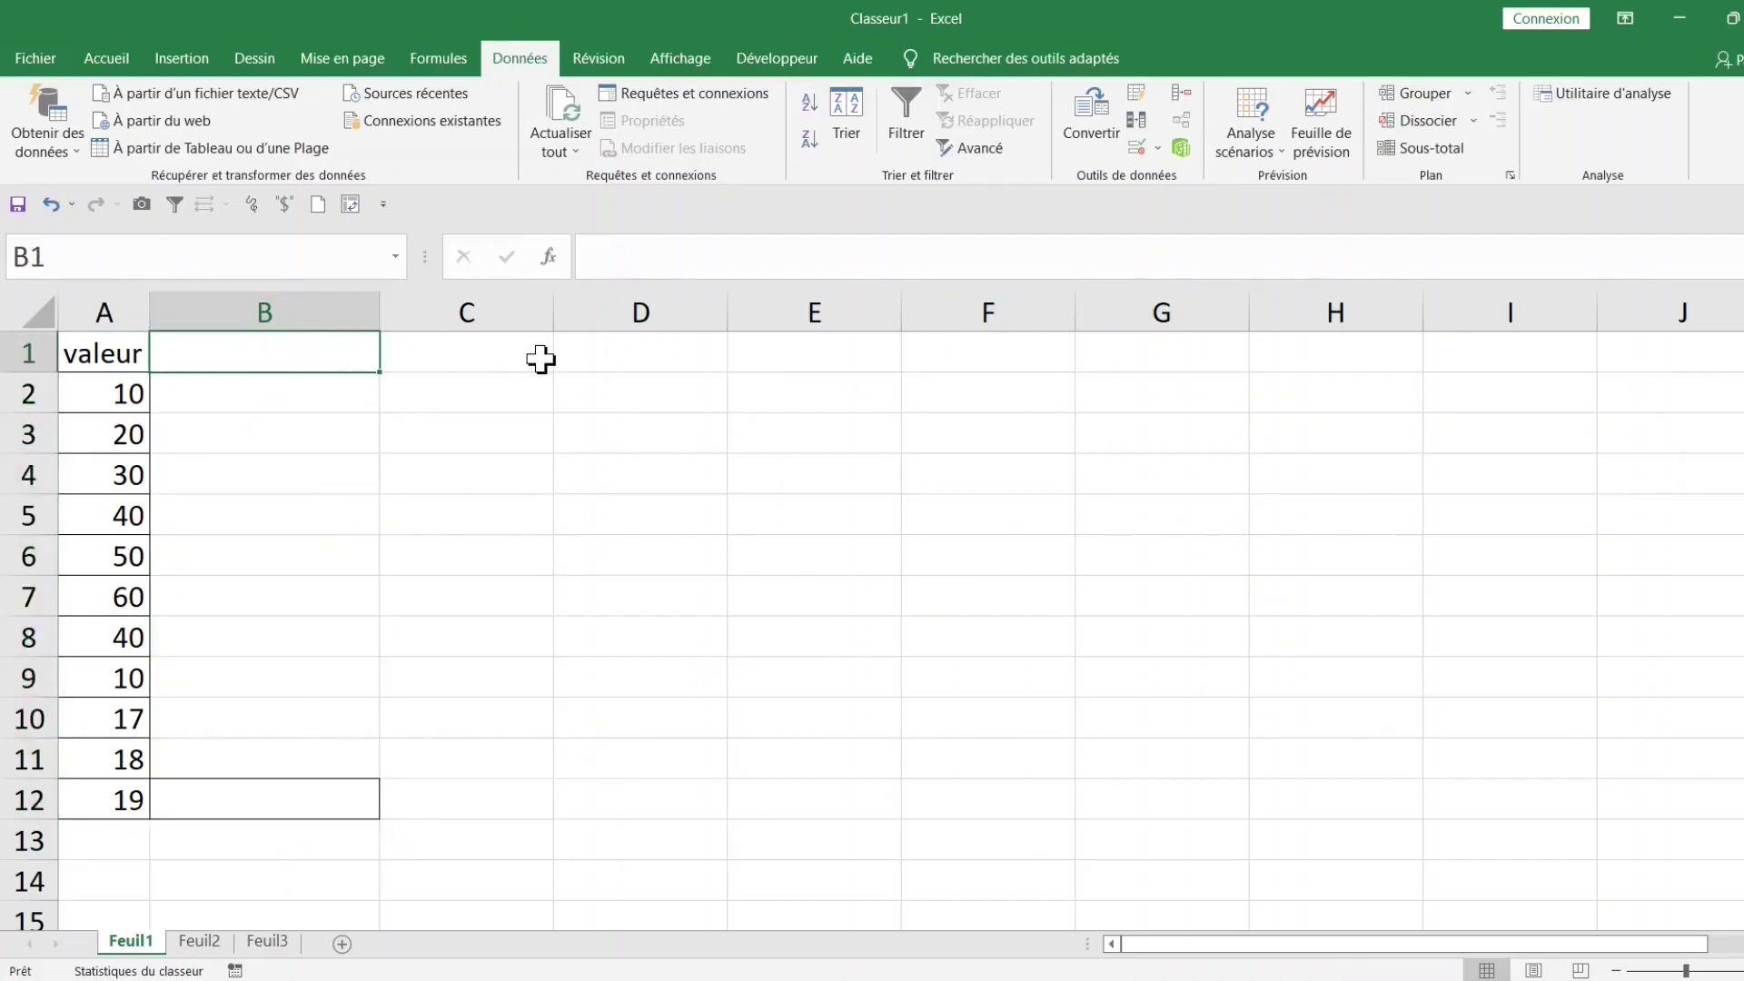
type("moyenne ")
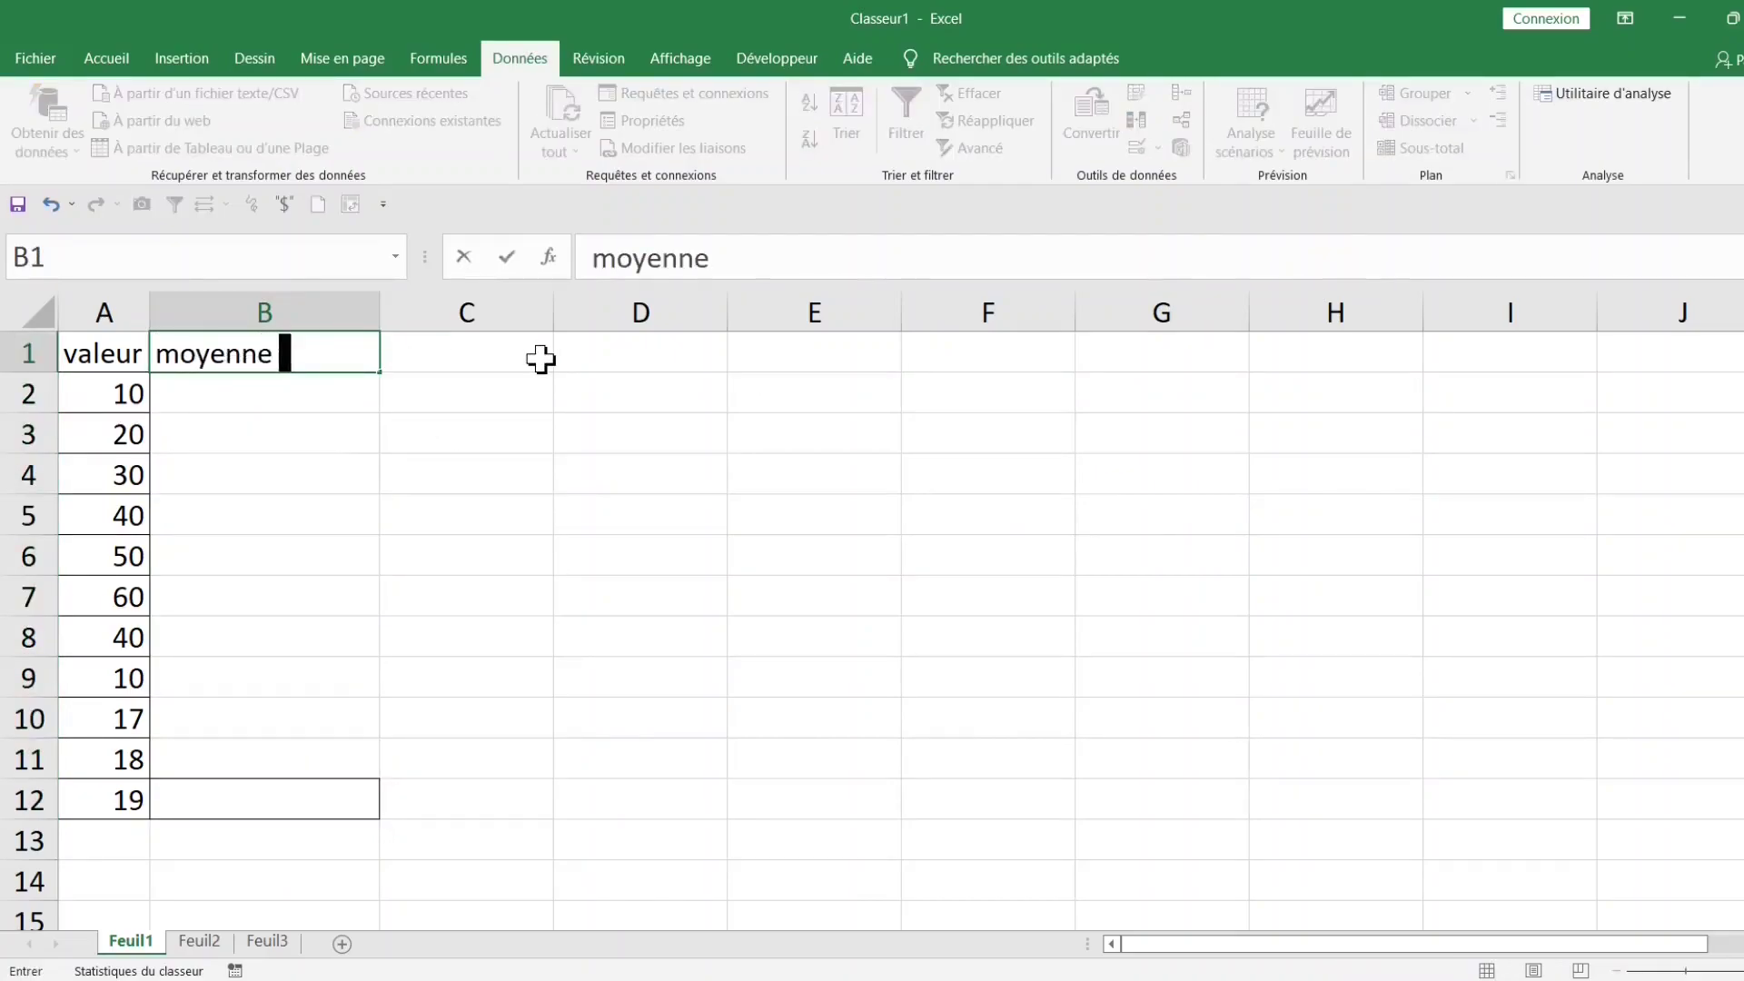
type("mobile")
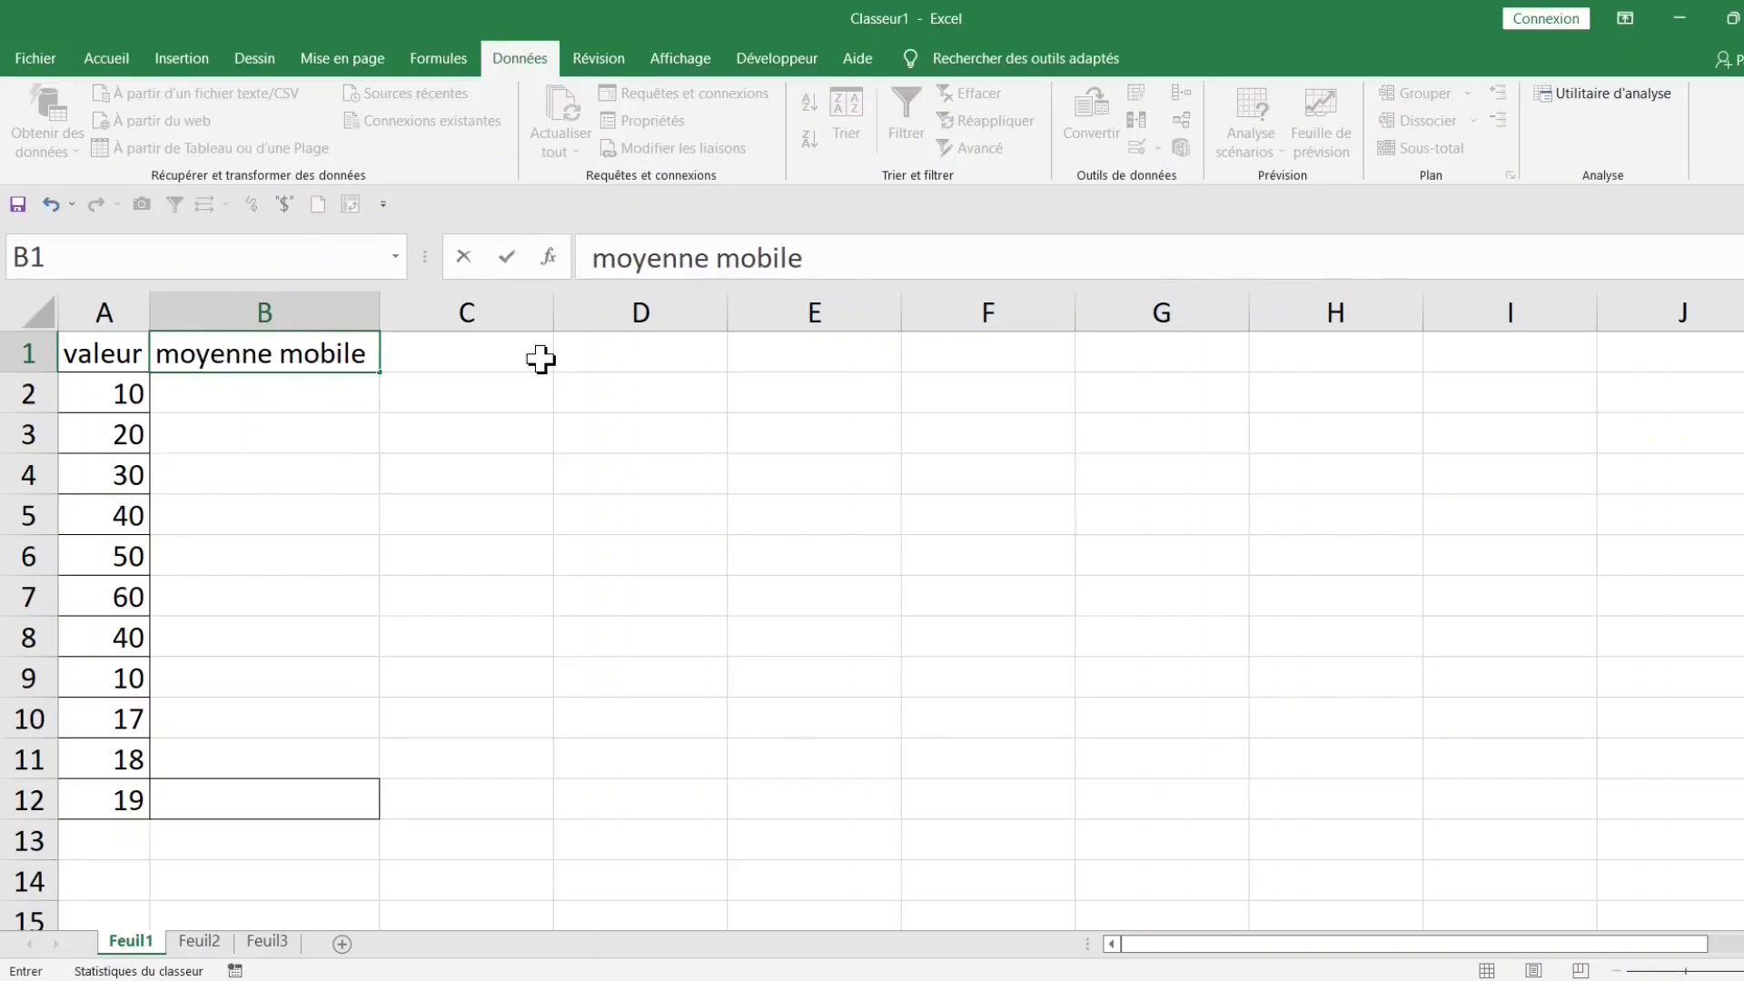
left_click(303, 467)
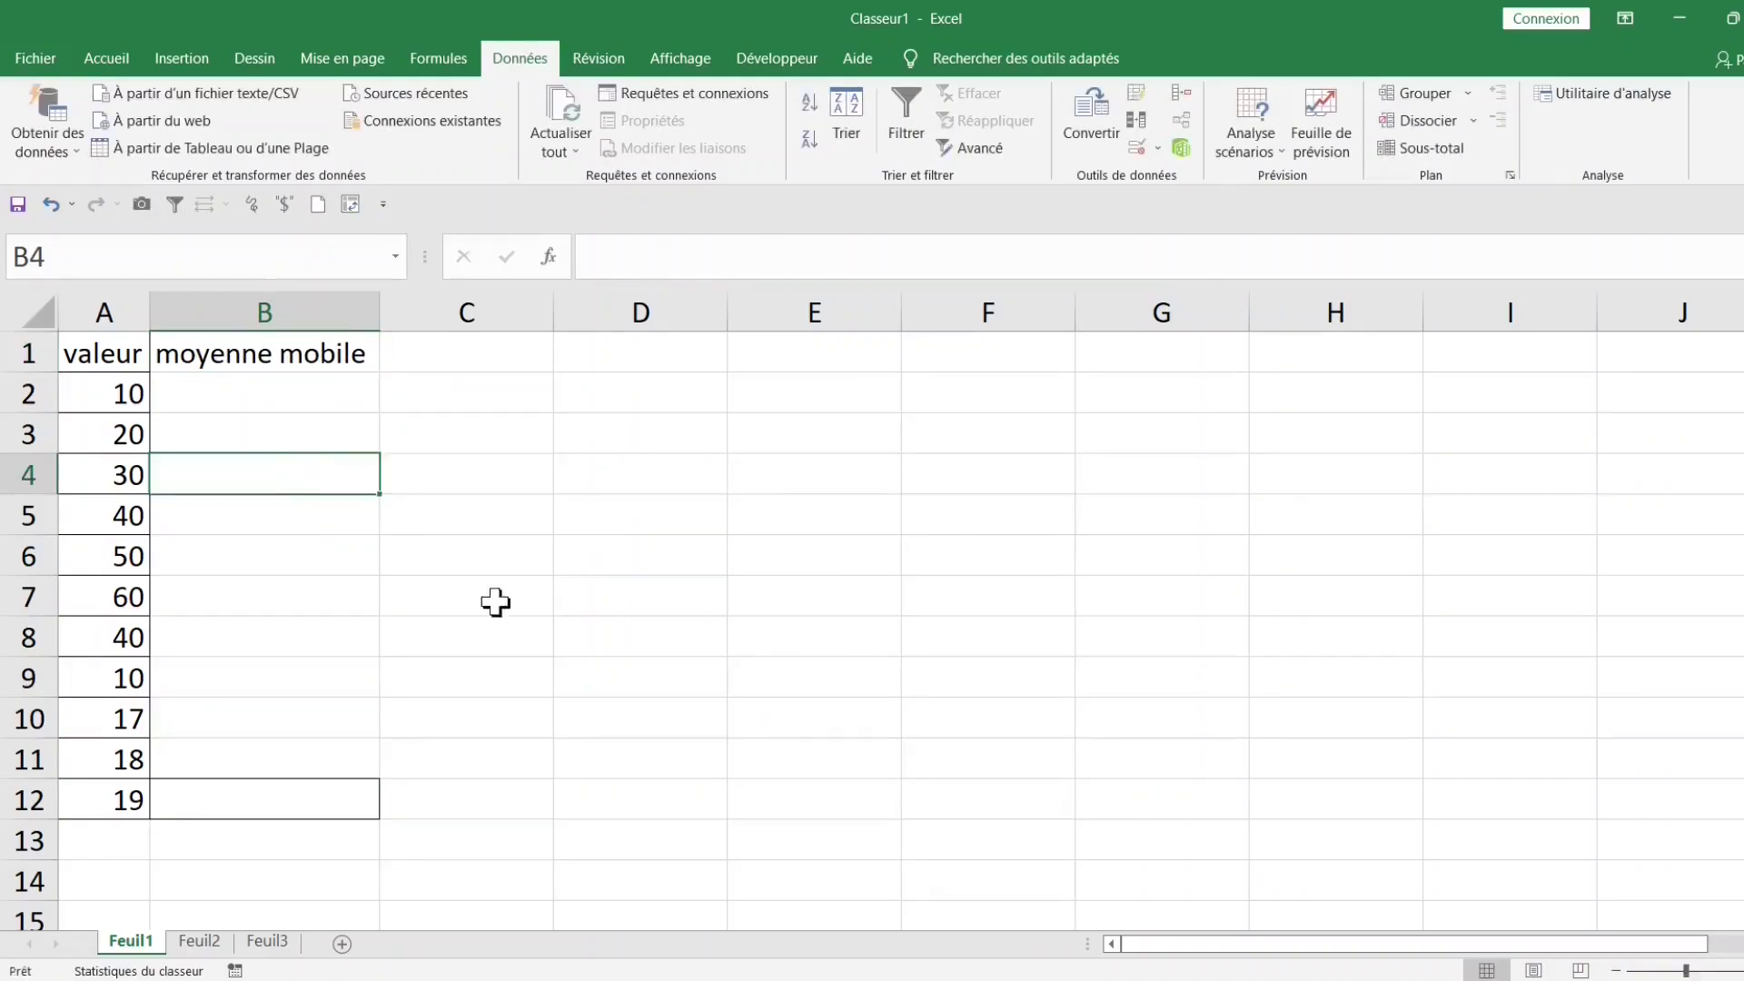
- Apply borders and a light orange fill to the table in A1:B12
left_click_drag(105, 347, 355, 788)
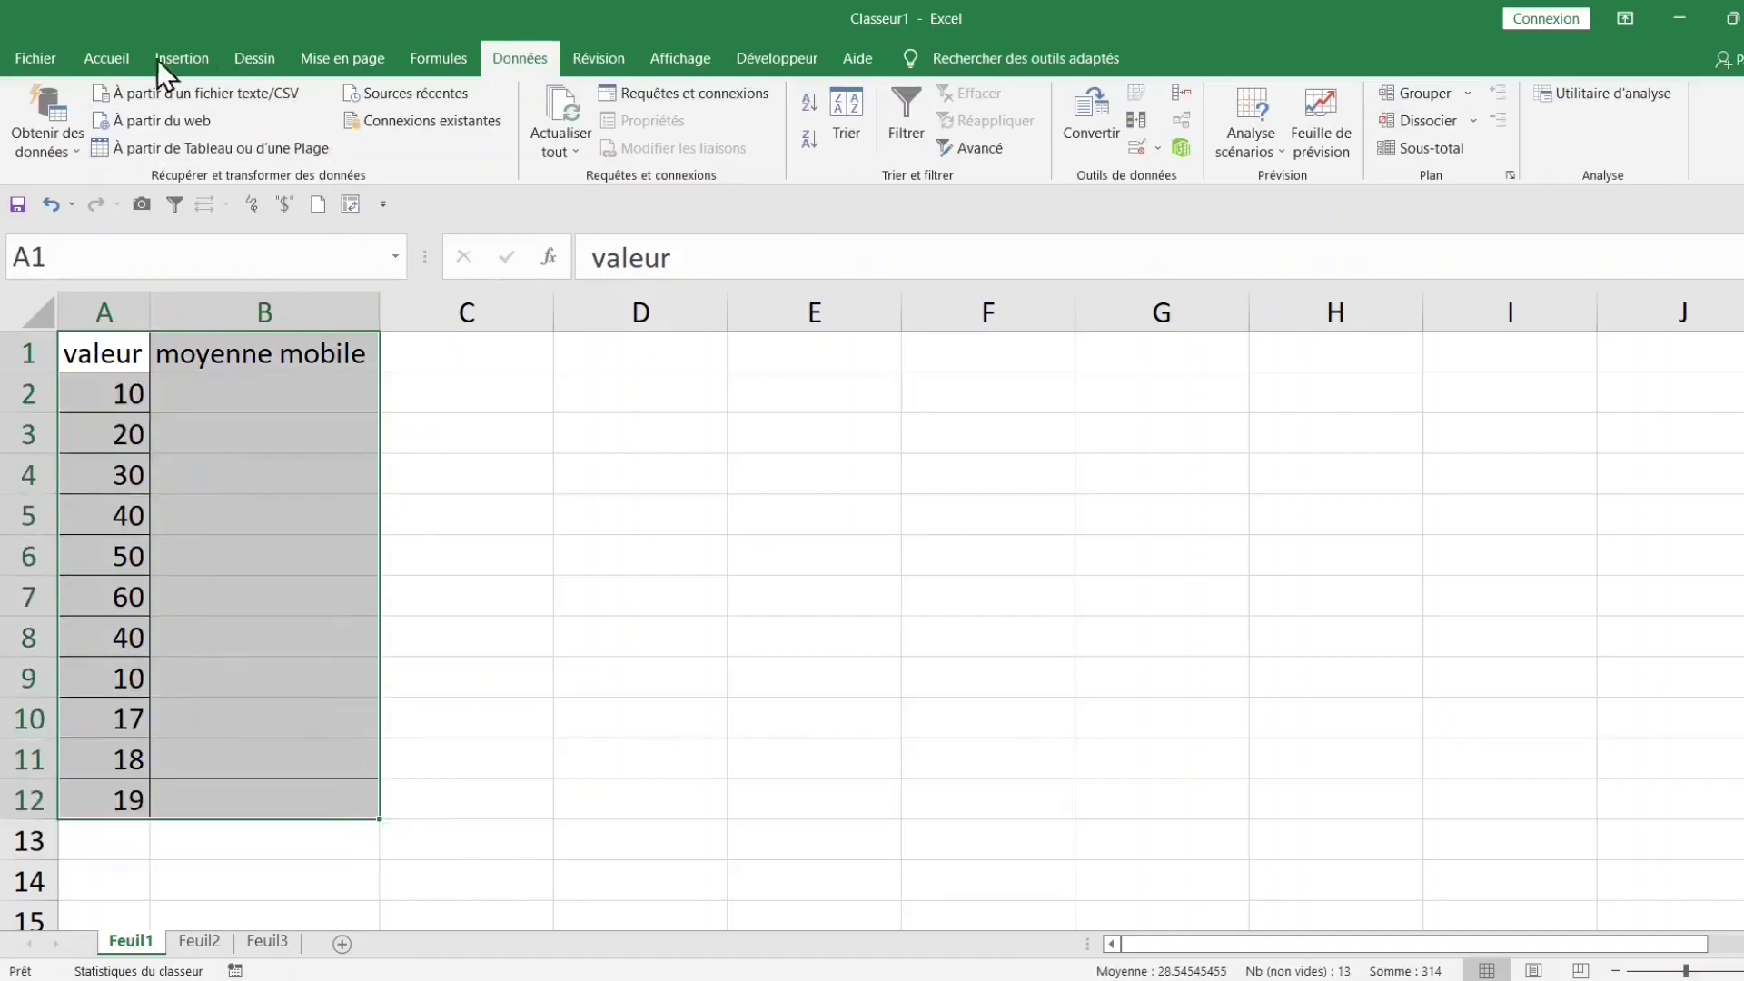
left_click(107, 58)
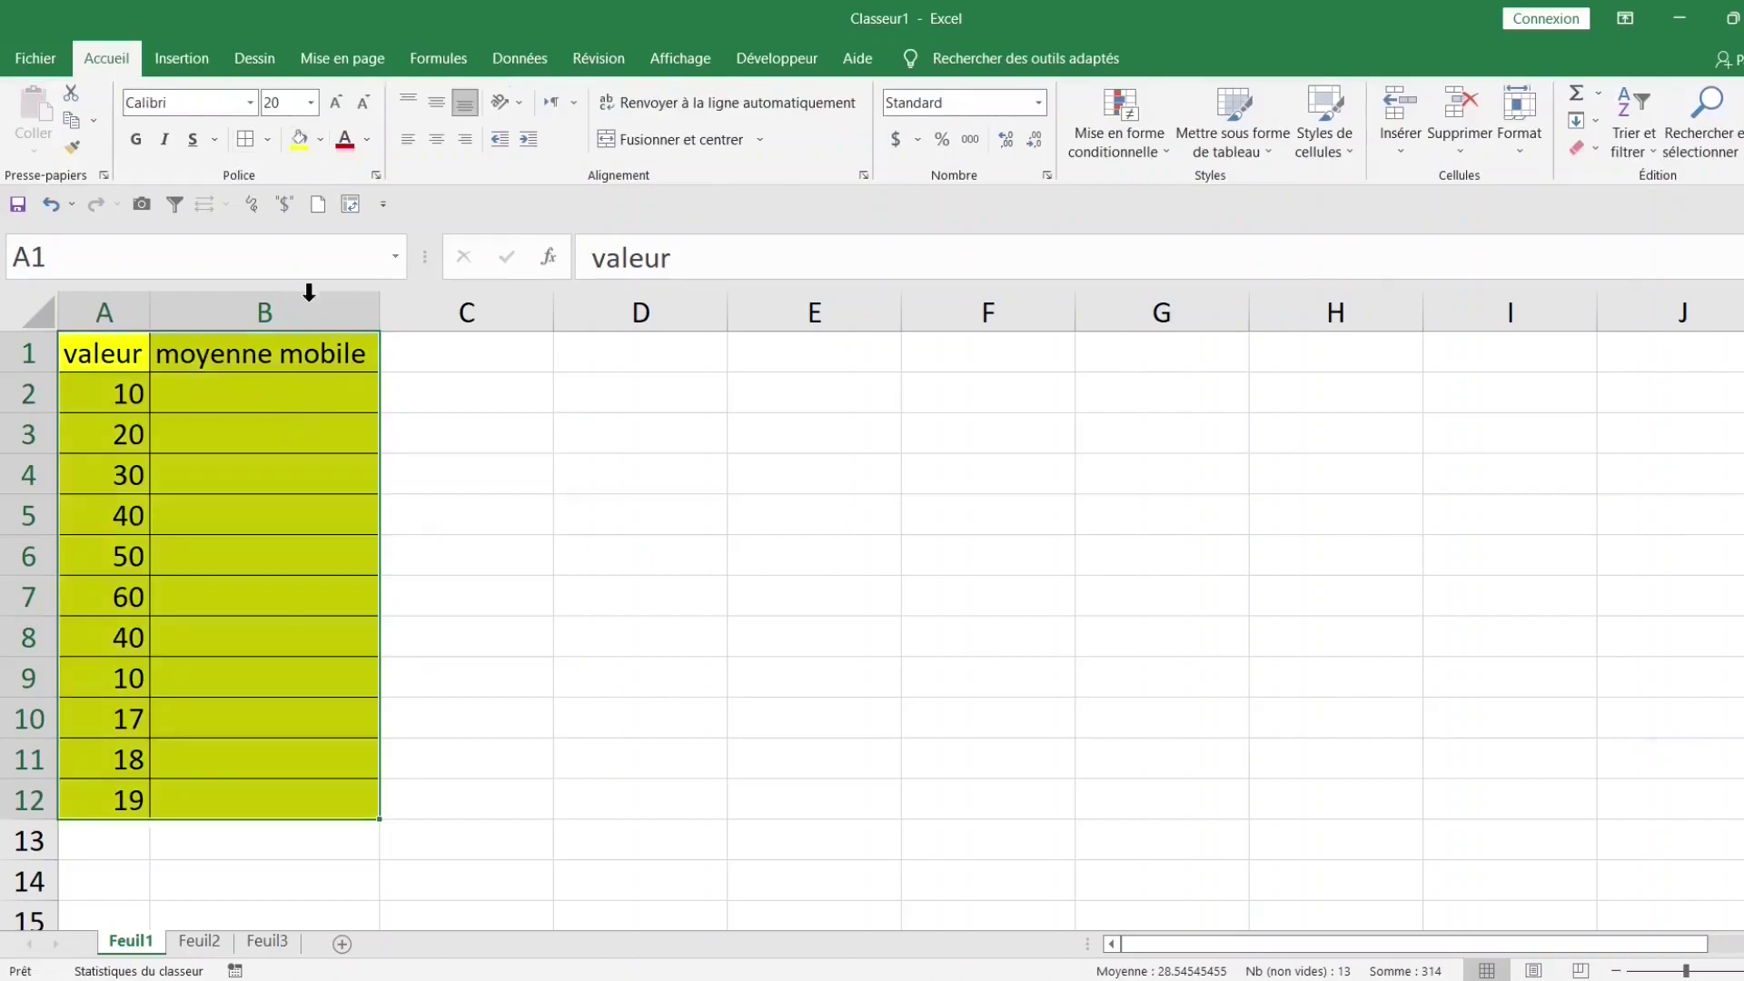
left_click(321, 139)
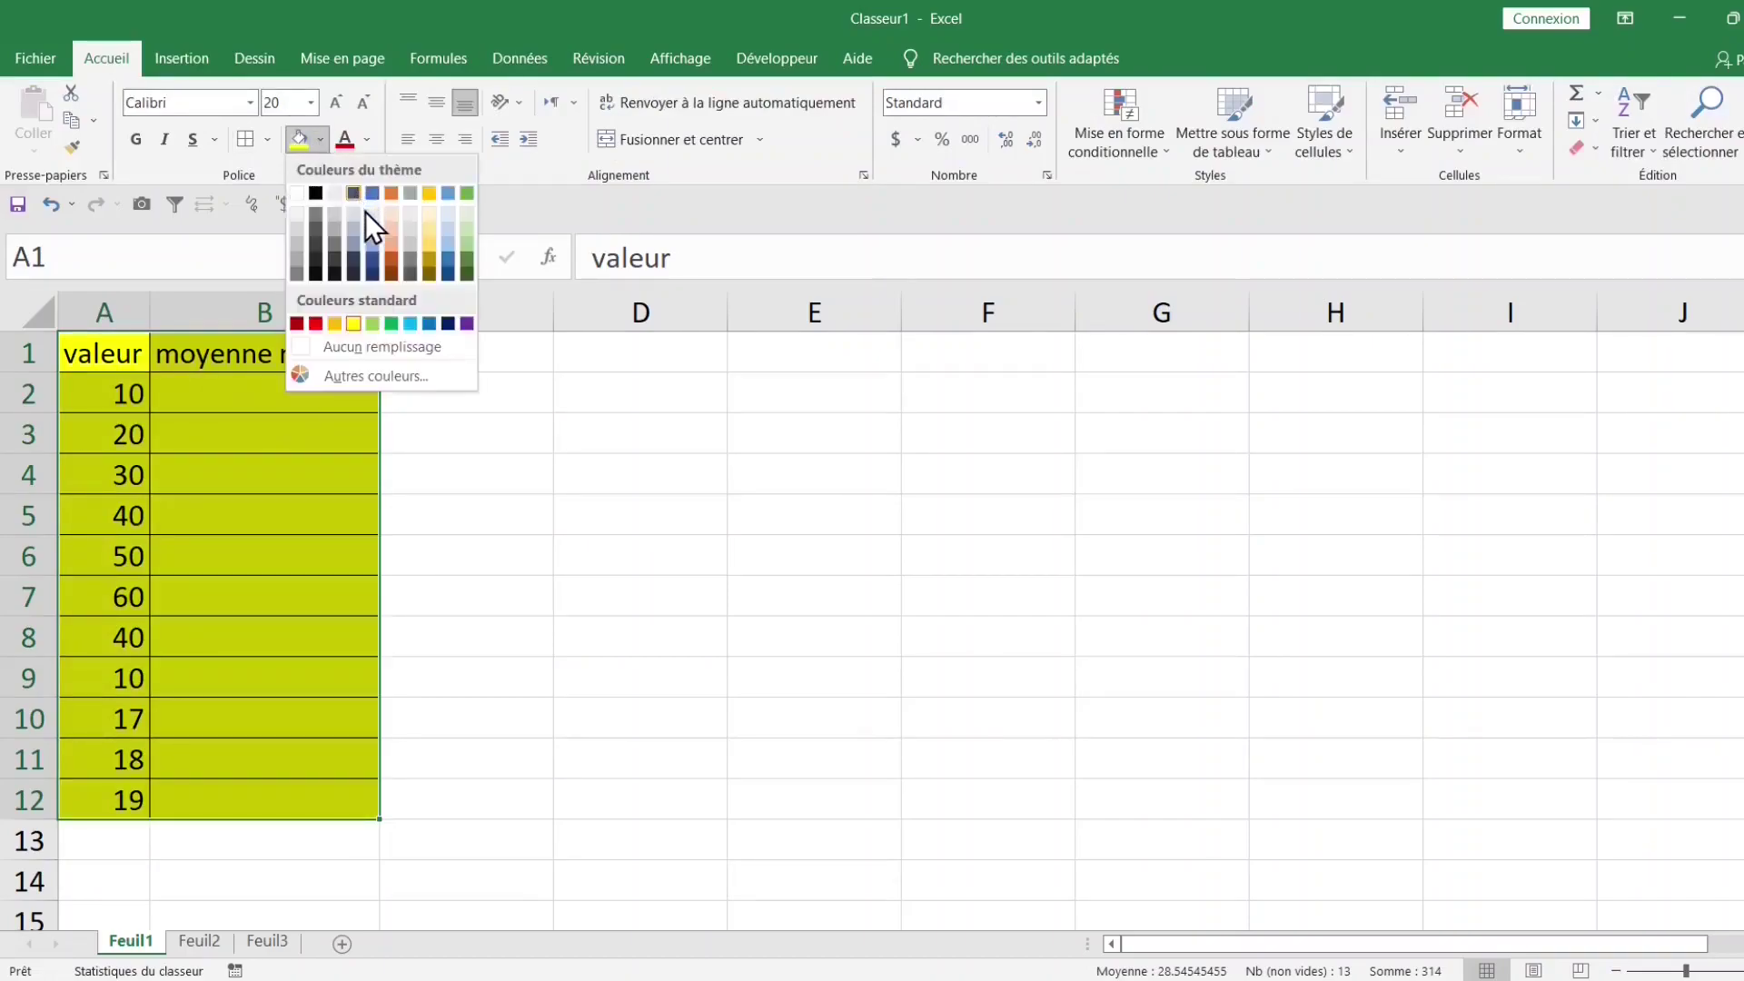
left_click(392, 215)
left_click(395, 468)
left_click(291, 447)
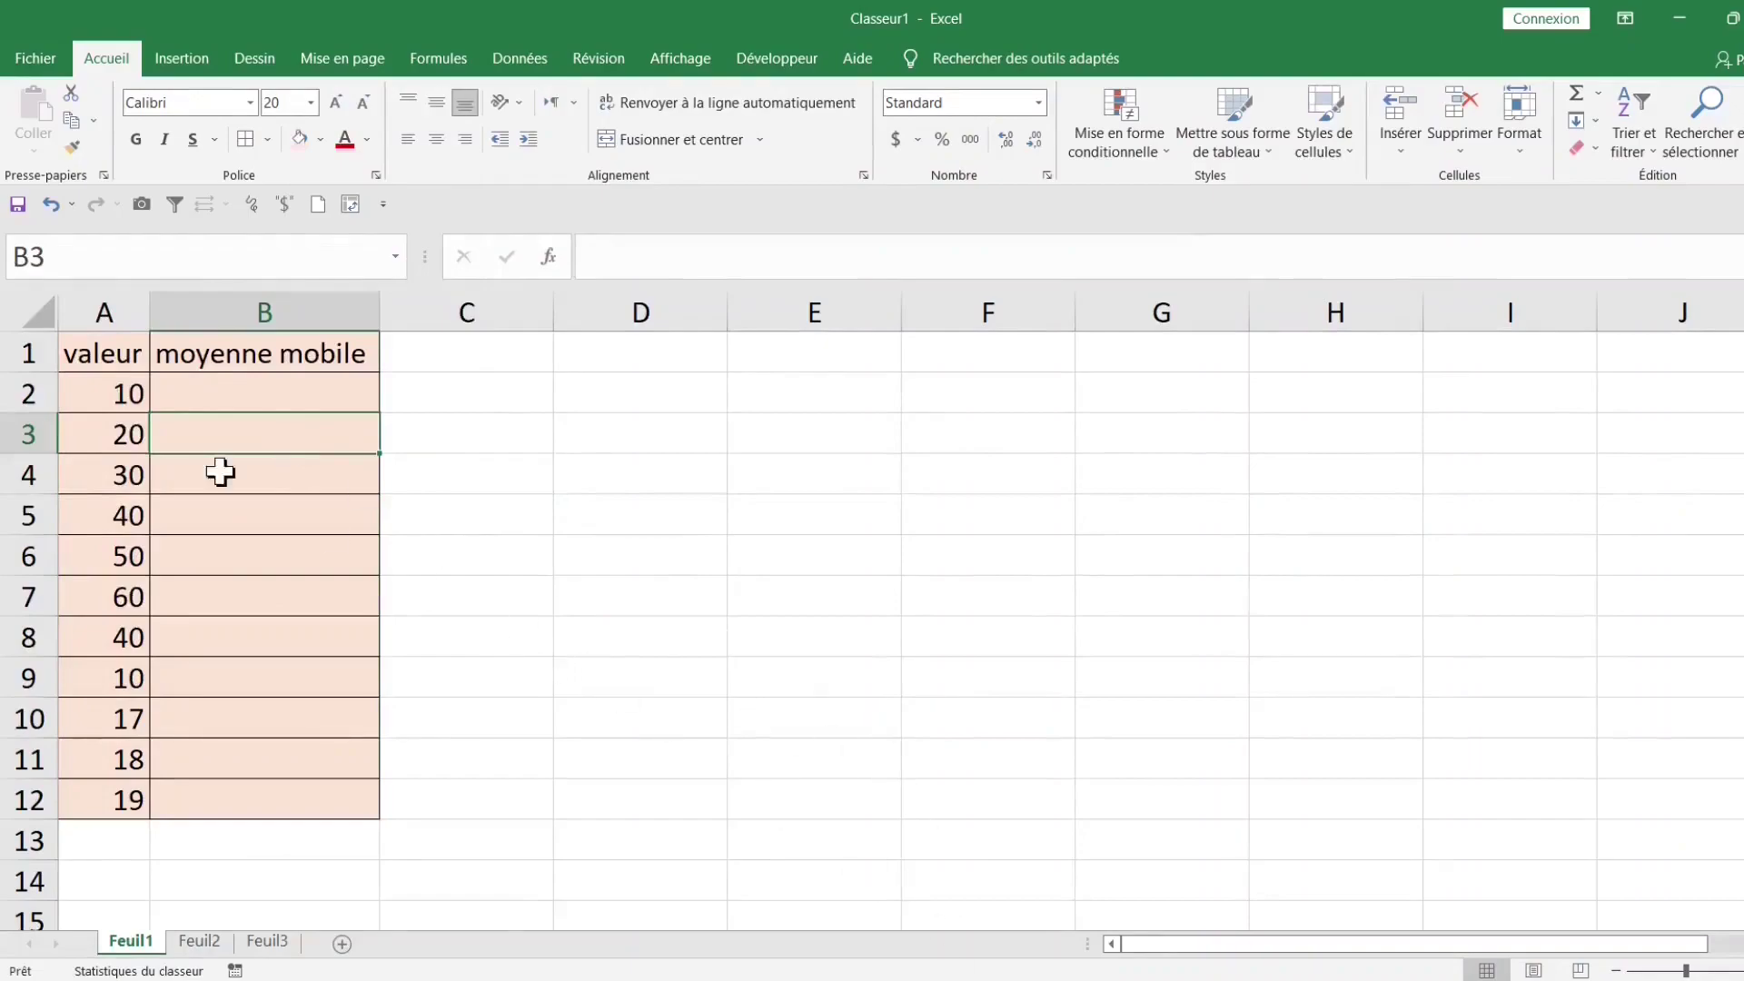
- Start the Moyenne mobile analysis tool and set its input range to A2:A12
left_click(146, 363)
left_click(189, 398)
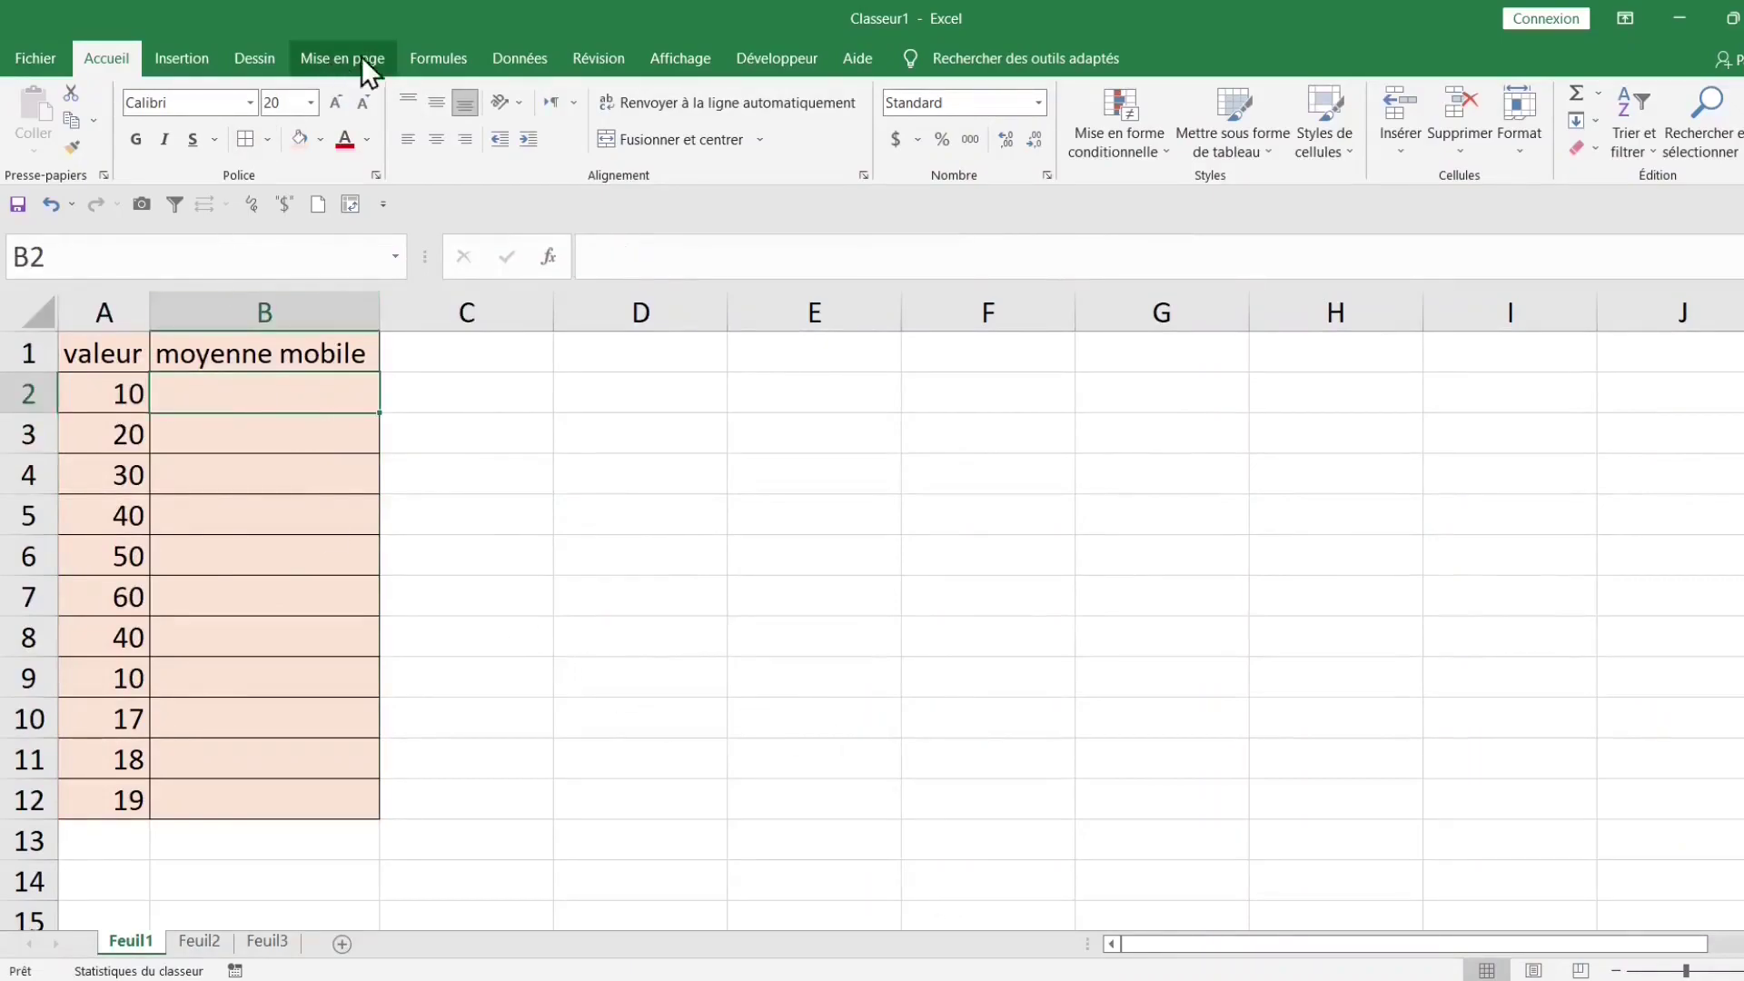
left_click(514, 55)
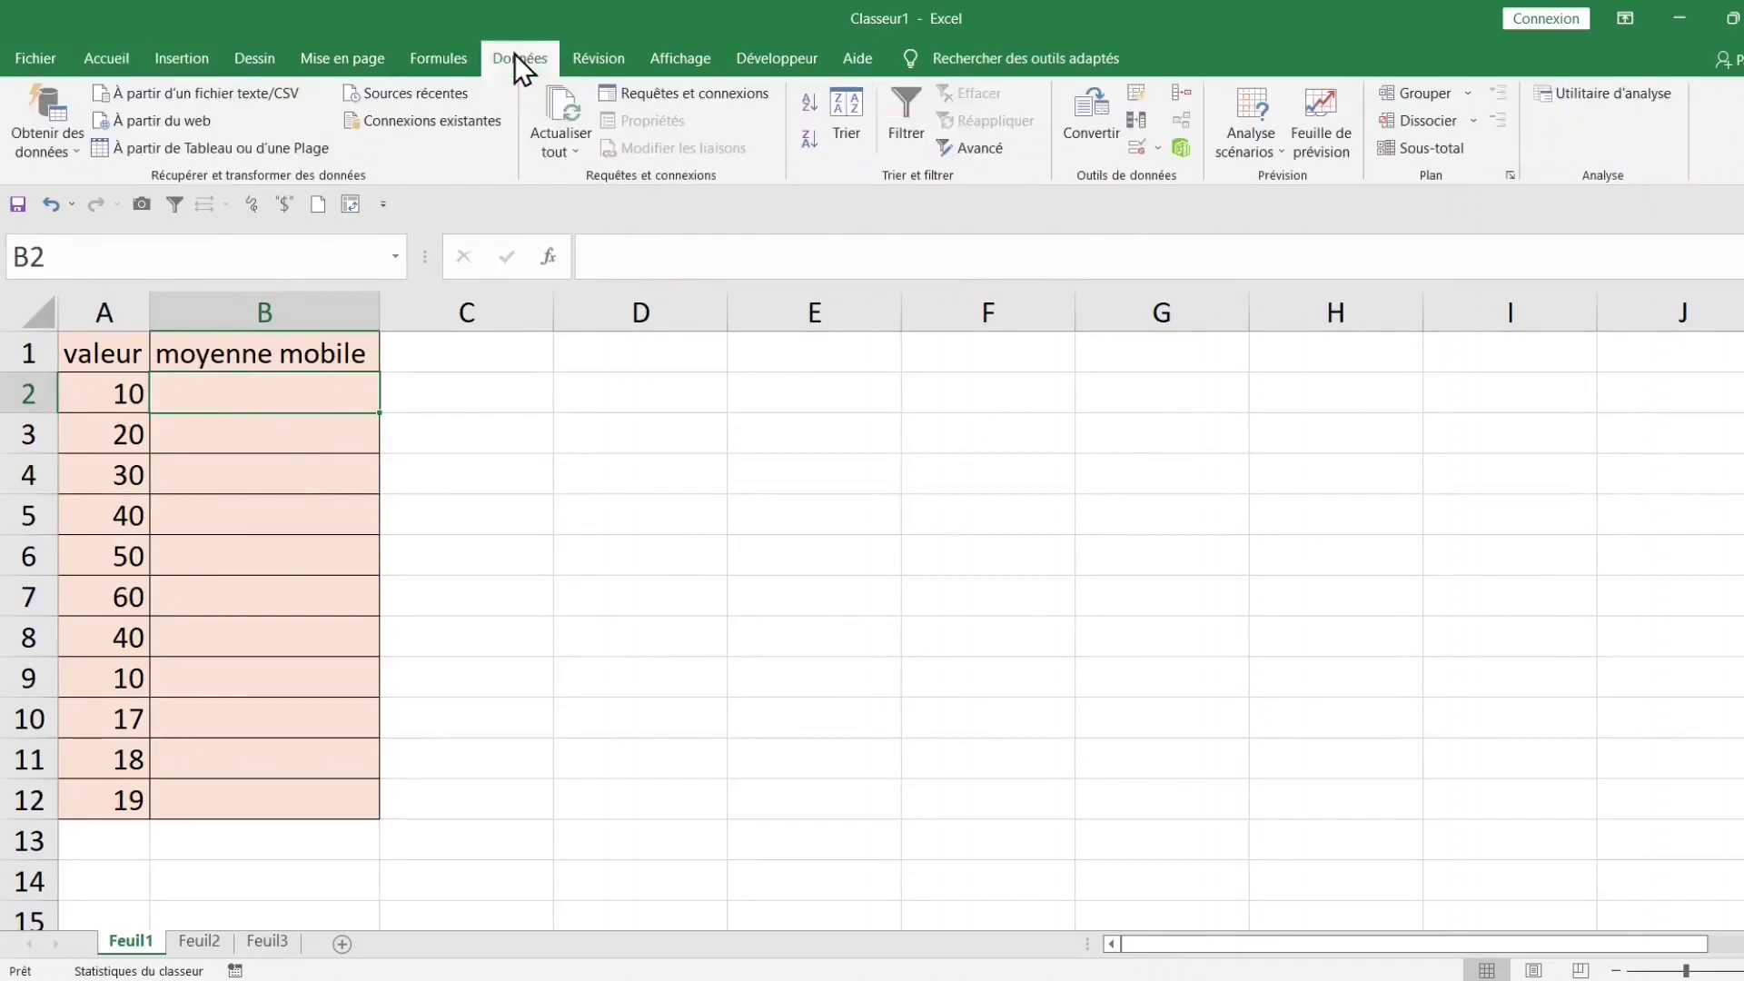
left_click(1611, 95)
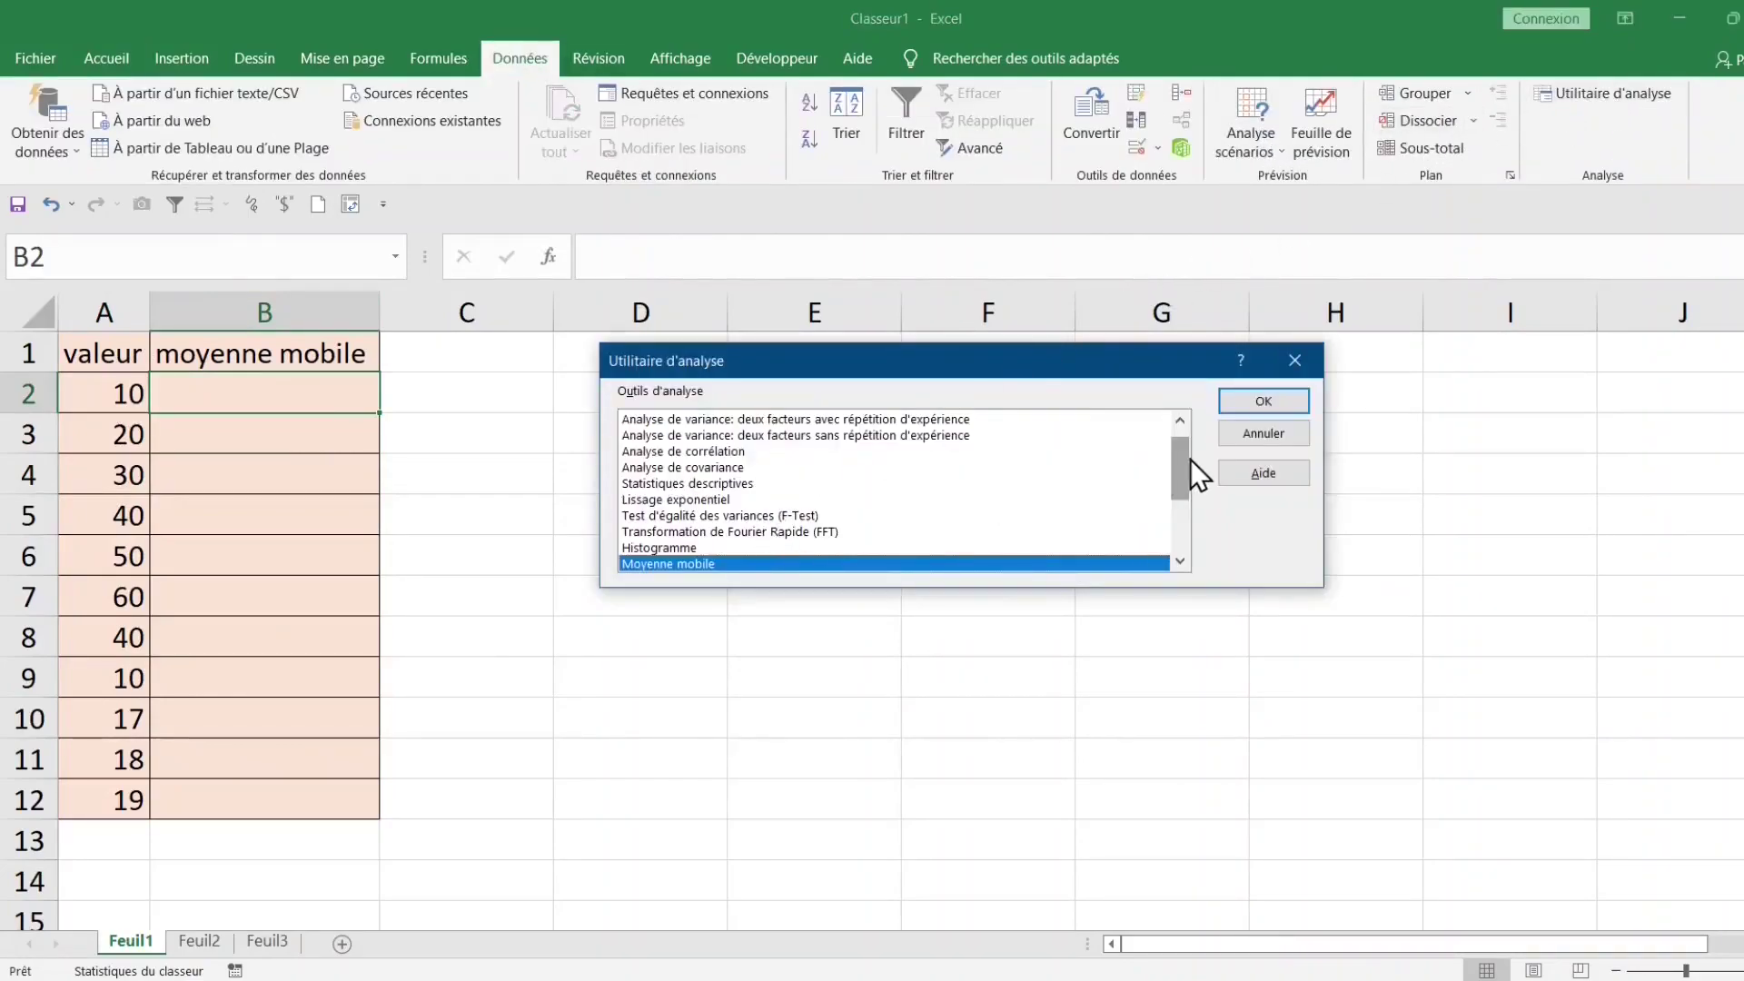
mouse_move(1186, 465)
left_mouse_down()
mouse_move(1185, 514)
mouse_move(1183, 500)
left_mouse_up()
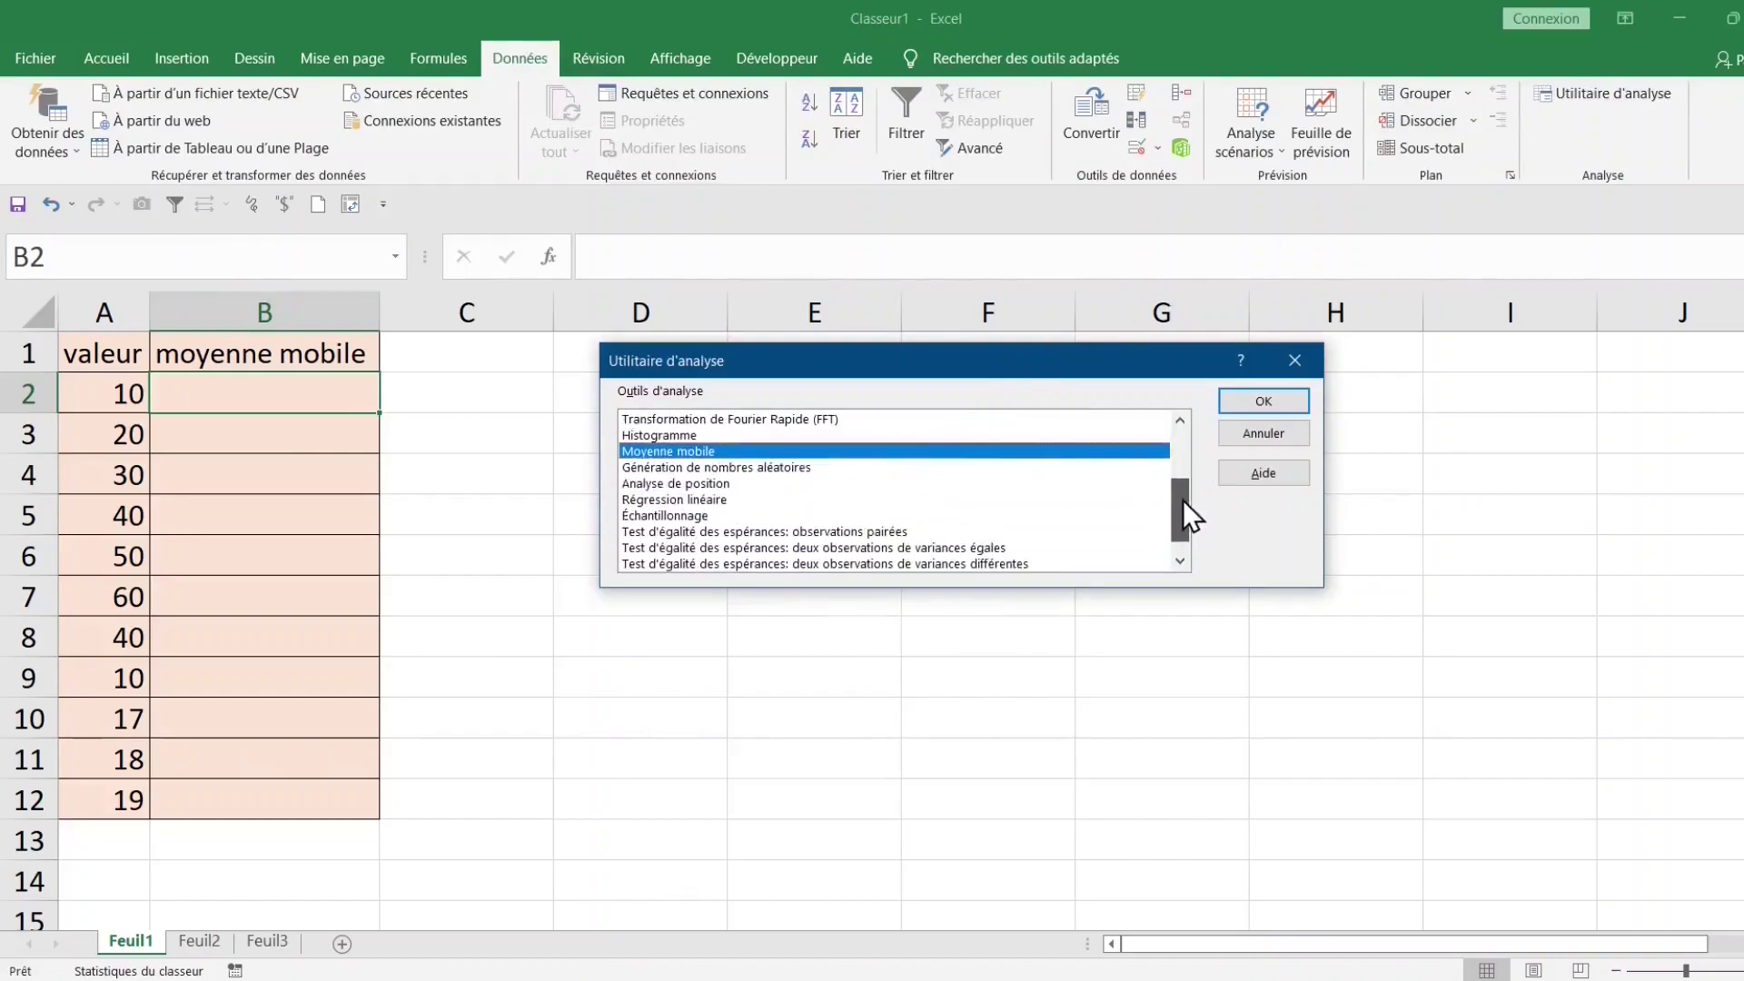
double_click(677, 451)
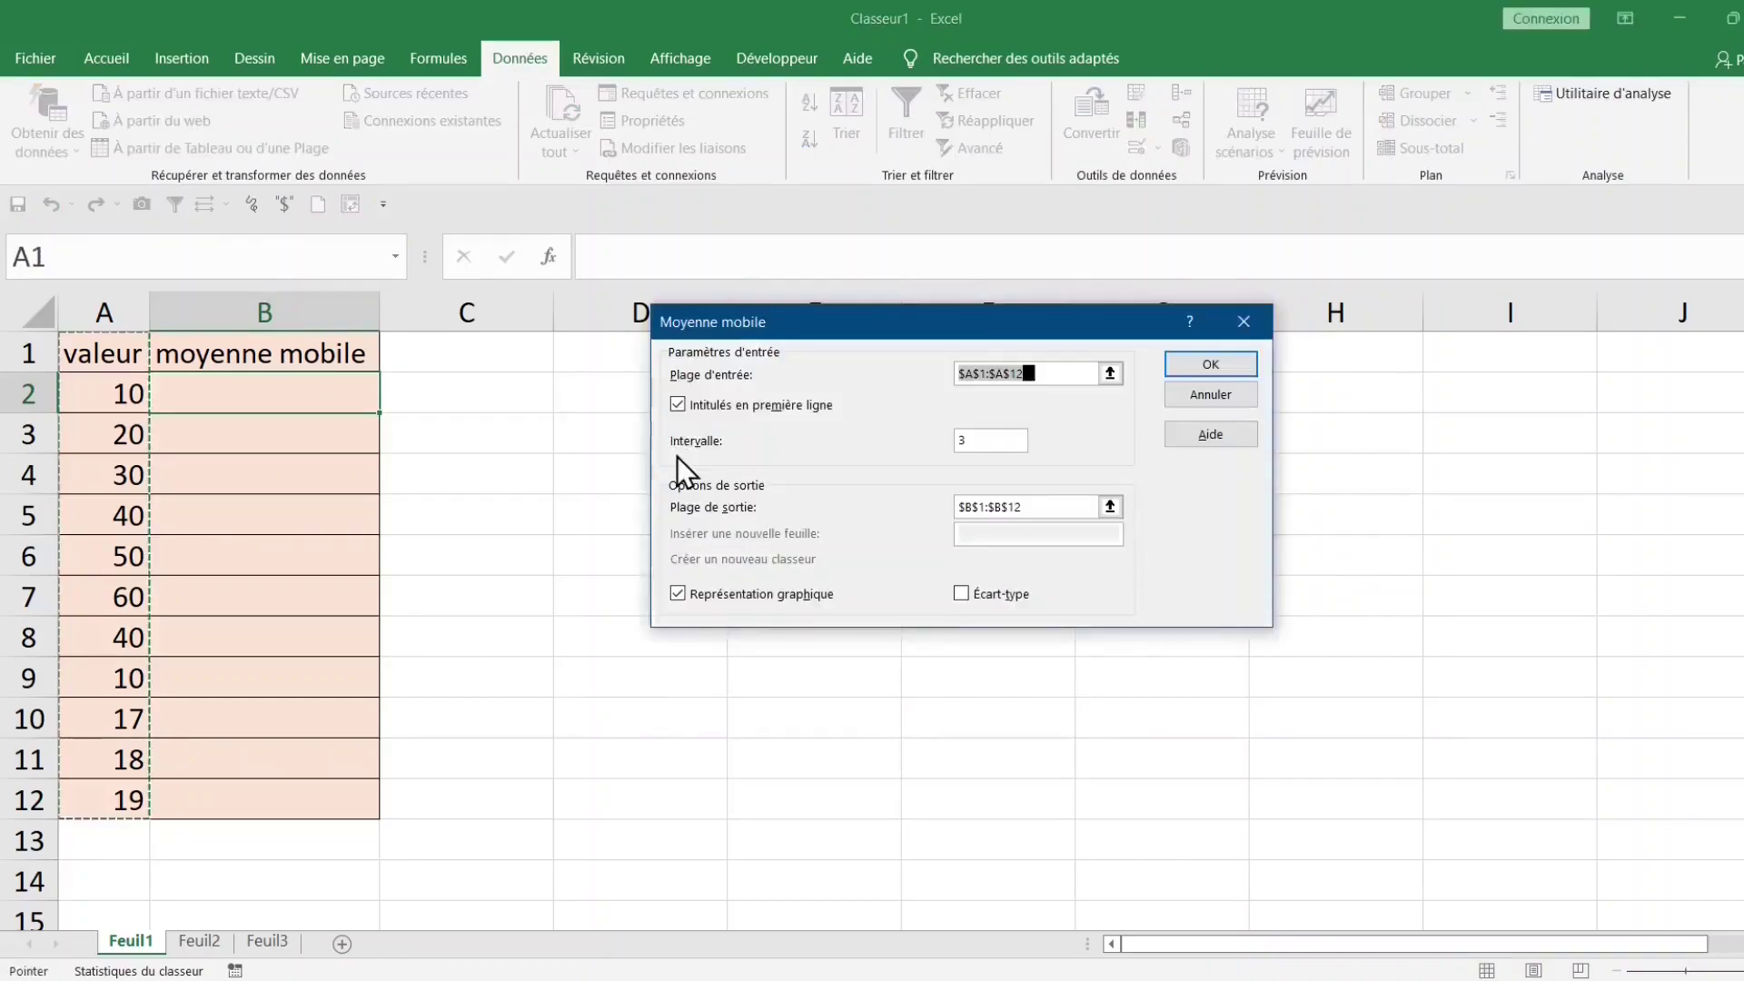
left_click_drag(78, 393, 109, 800)
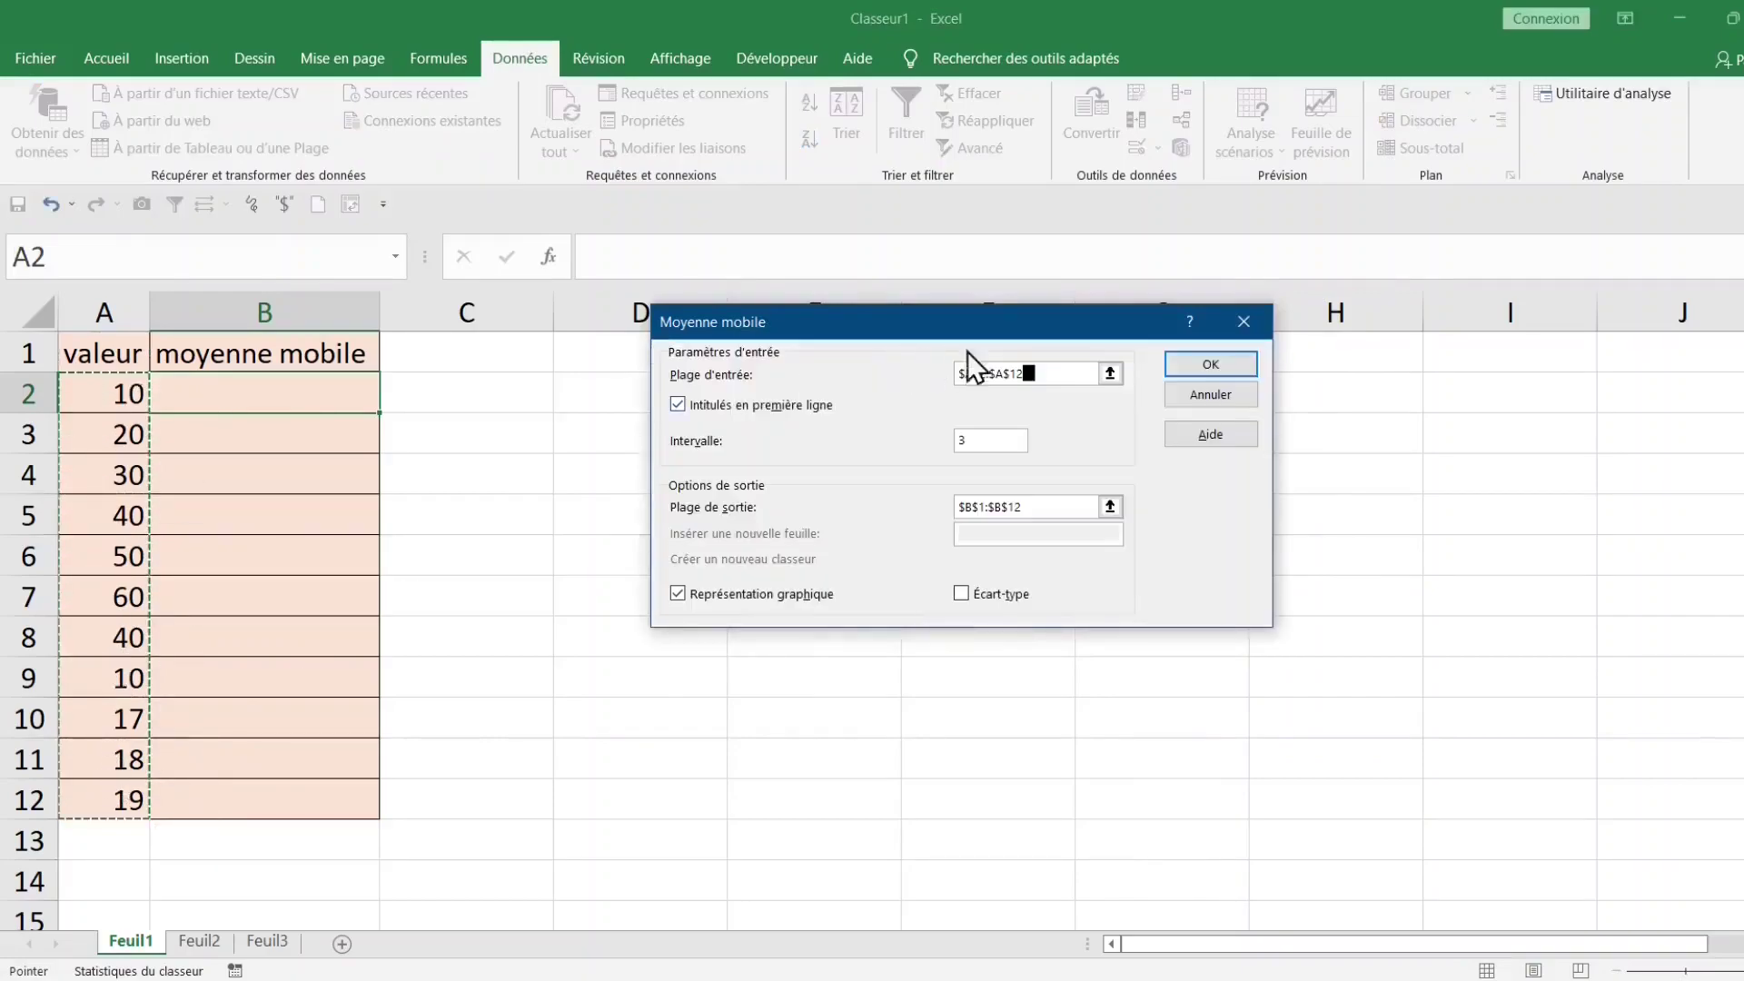
- Set the moving average output range to B2:B12 and run it with interval 3 and graphical representation
left_click(1053, 508)
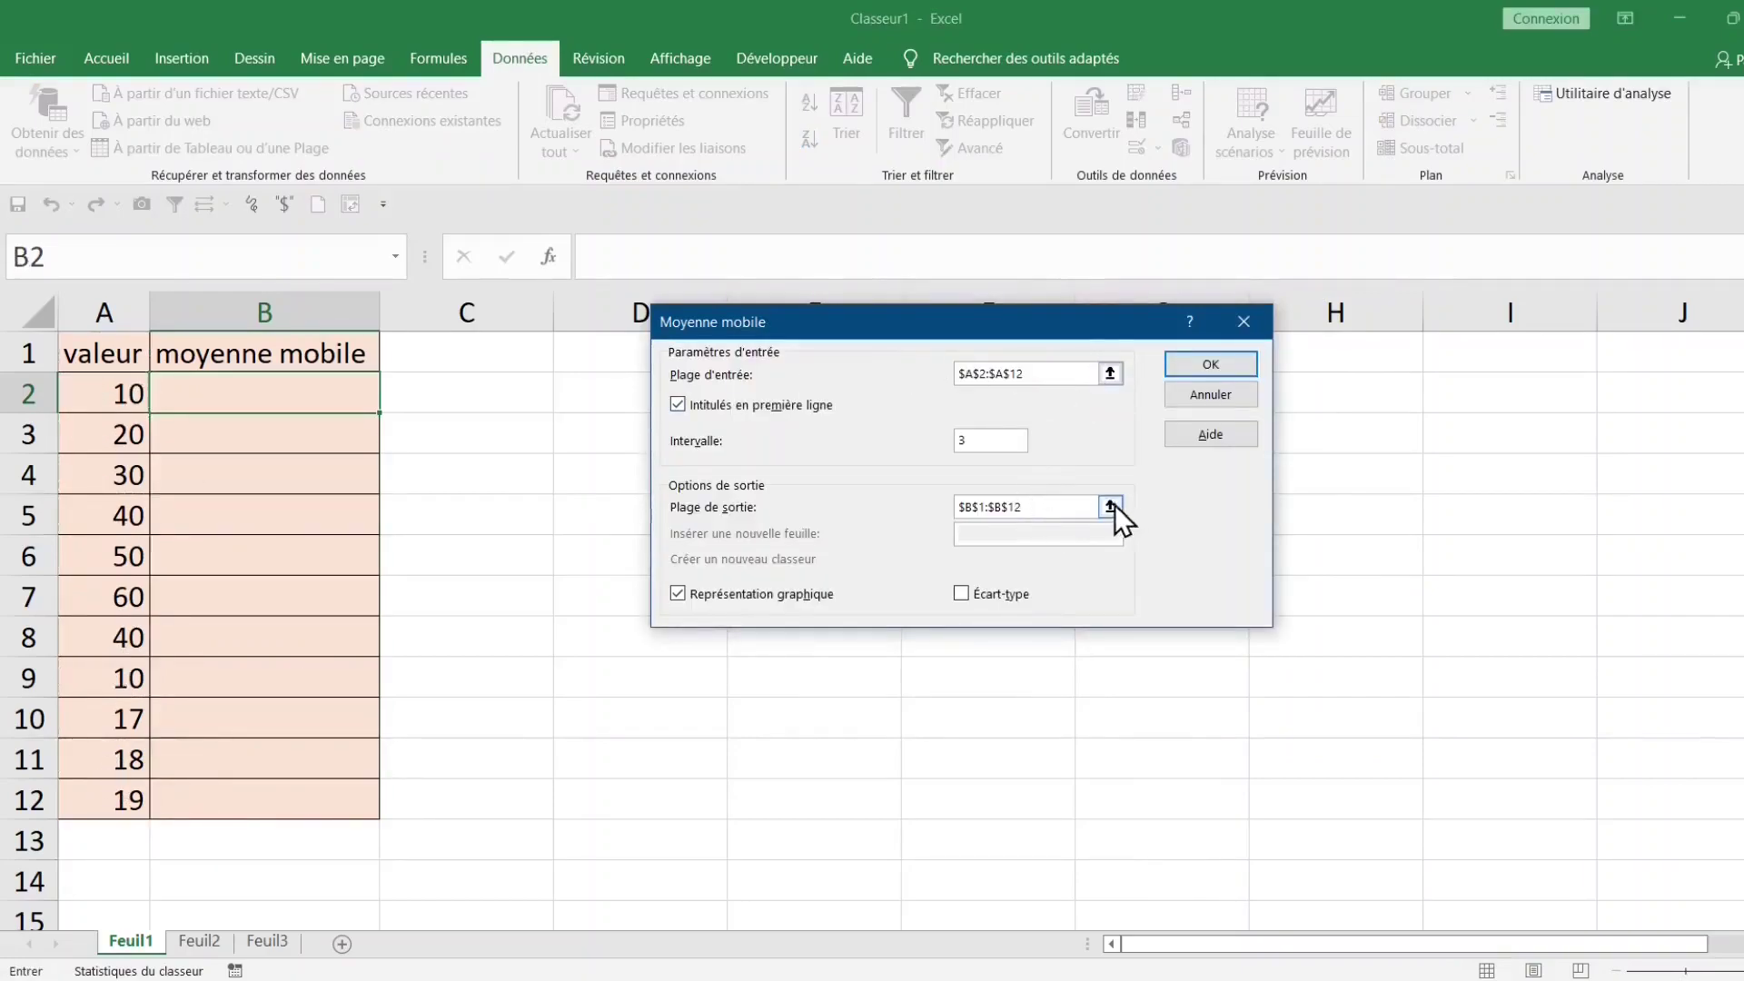
left_click(1111, 507)
left_click(289, 400)
left_click_drag(285, 417, 280, 792)
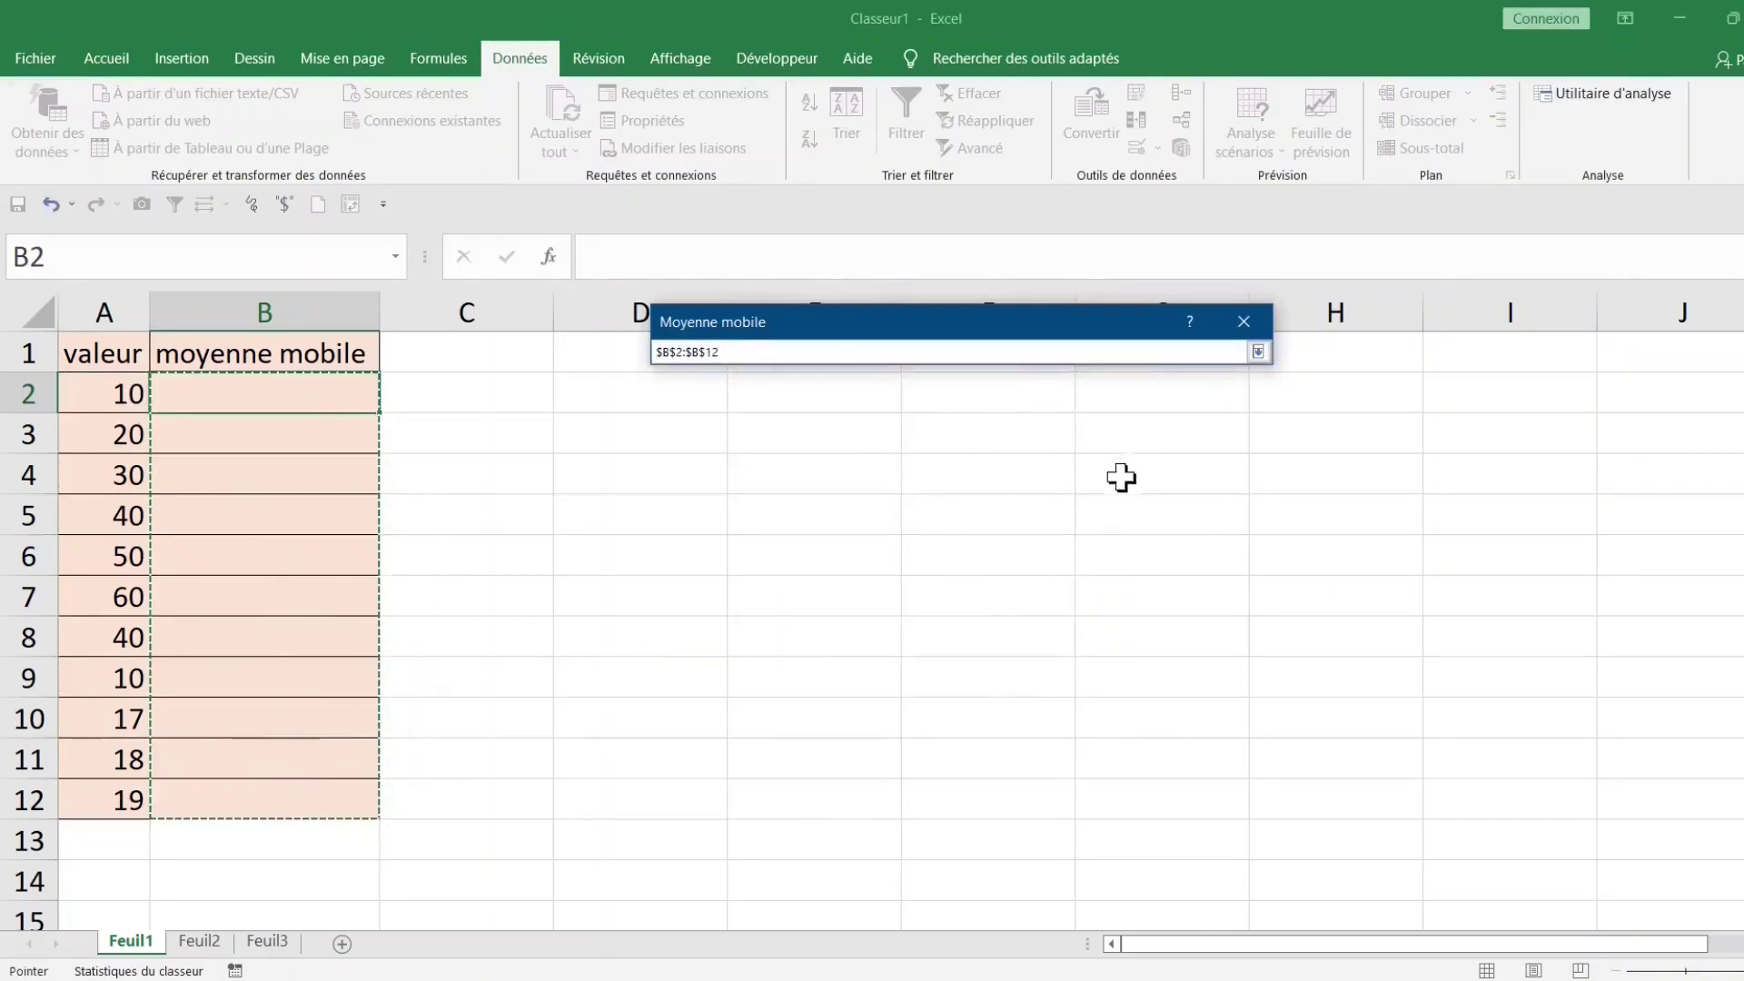
left_click(1259, 353)
double_click(982, 443)
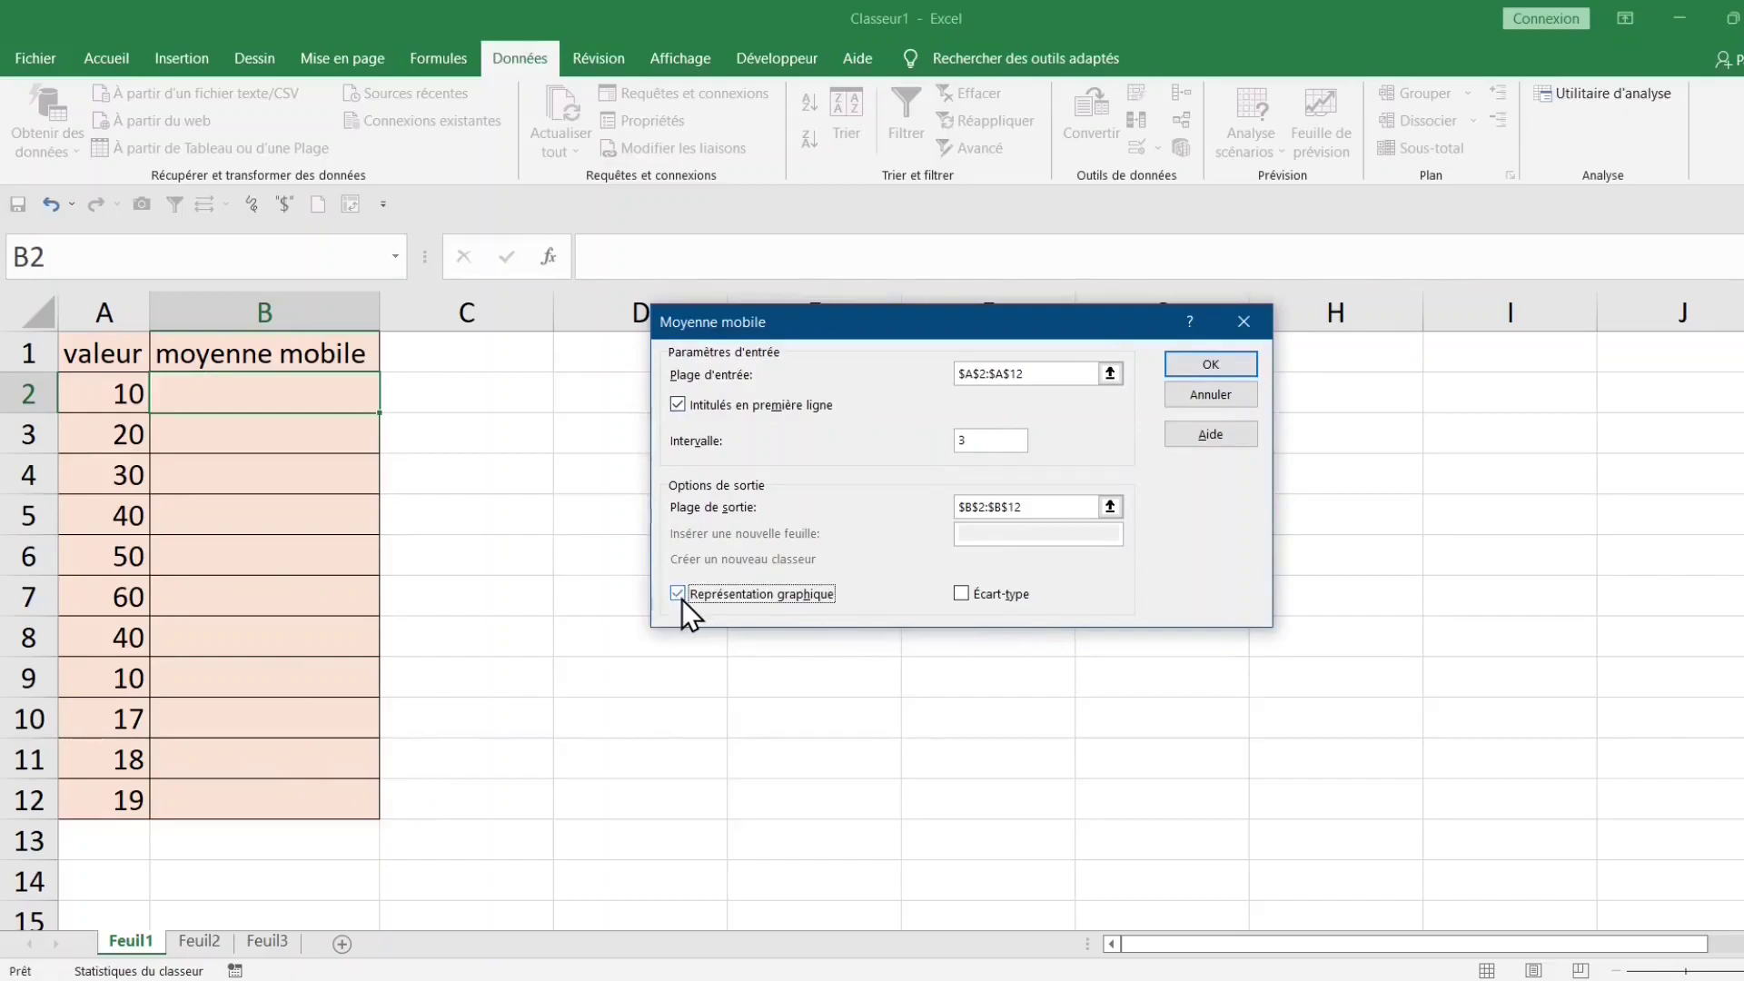
left_click(1217, 367)
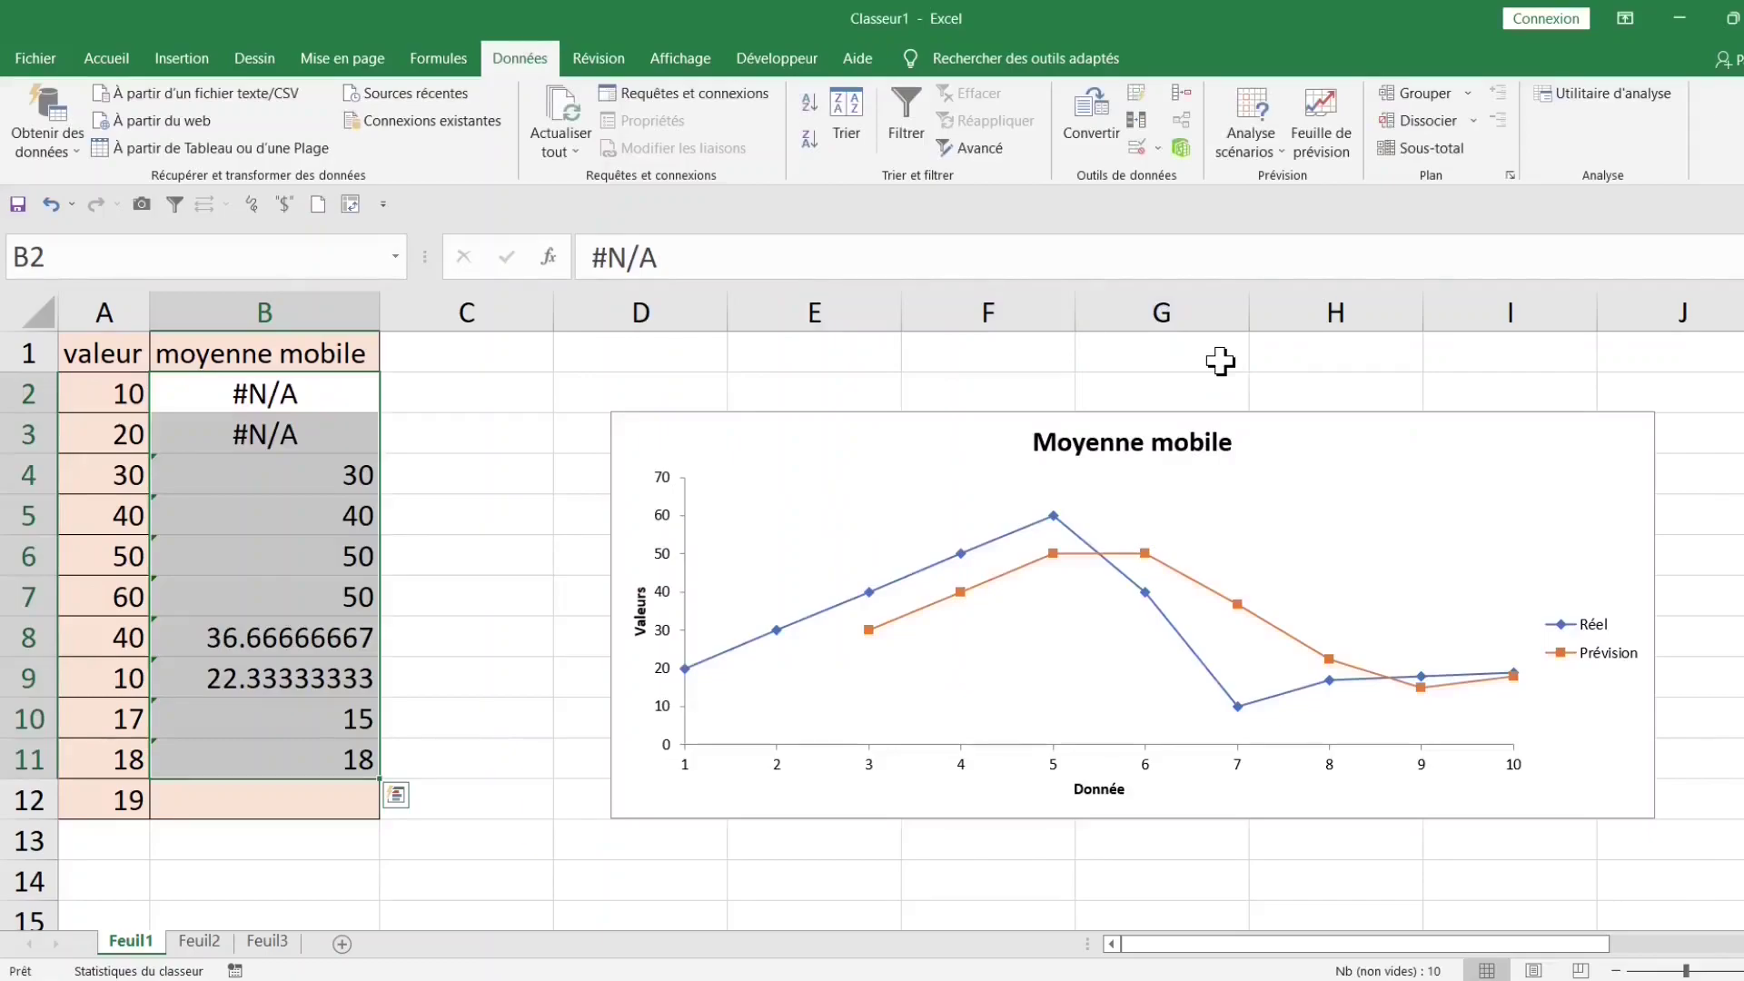
- Examine the moving average formulas in cells B4, B6 and B11 and the Réel series in the chart
left_click(318, 467)
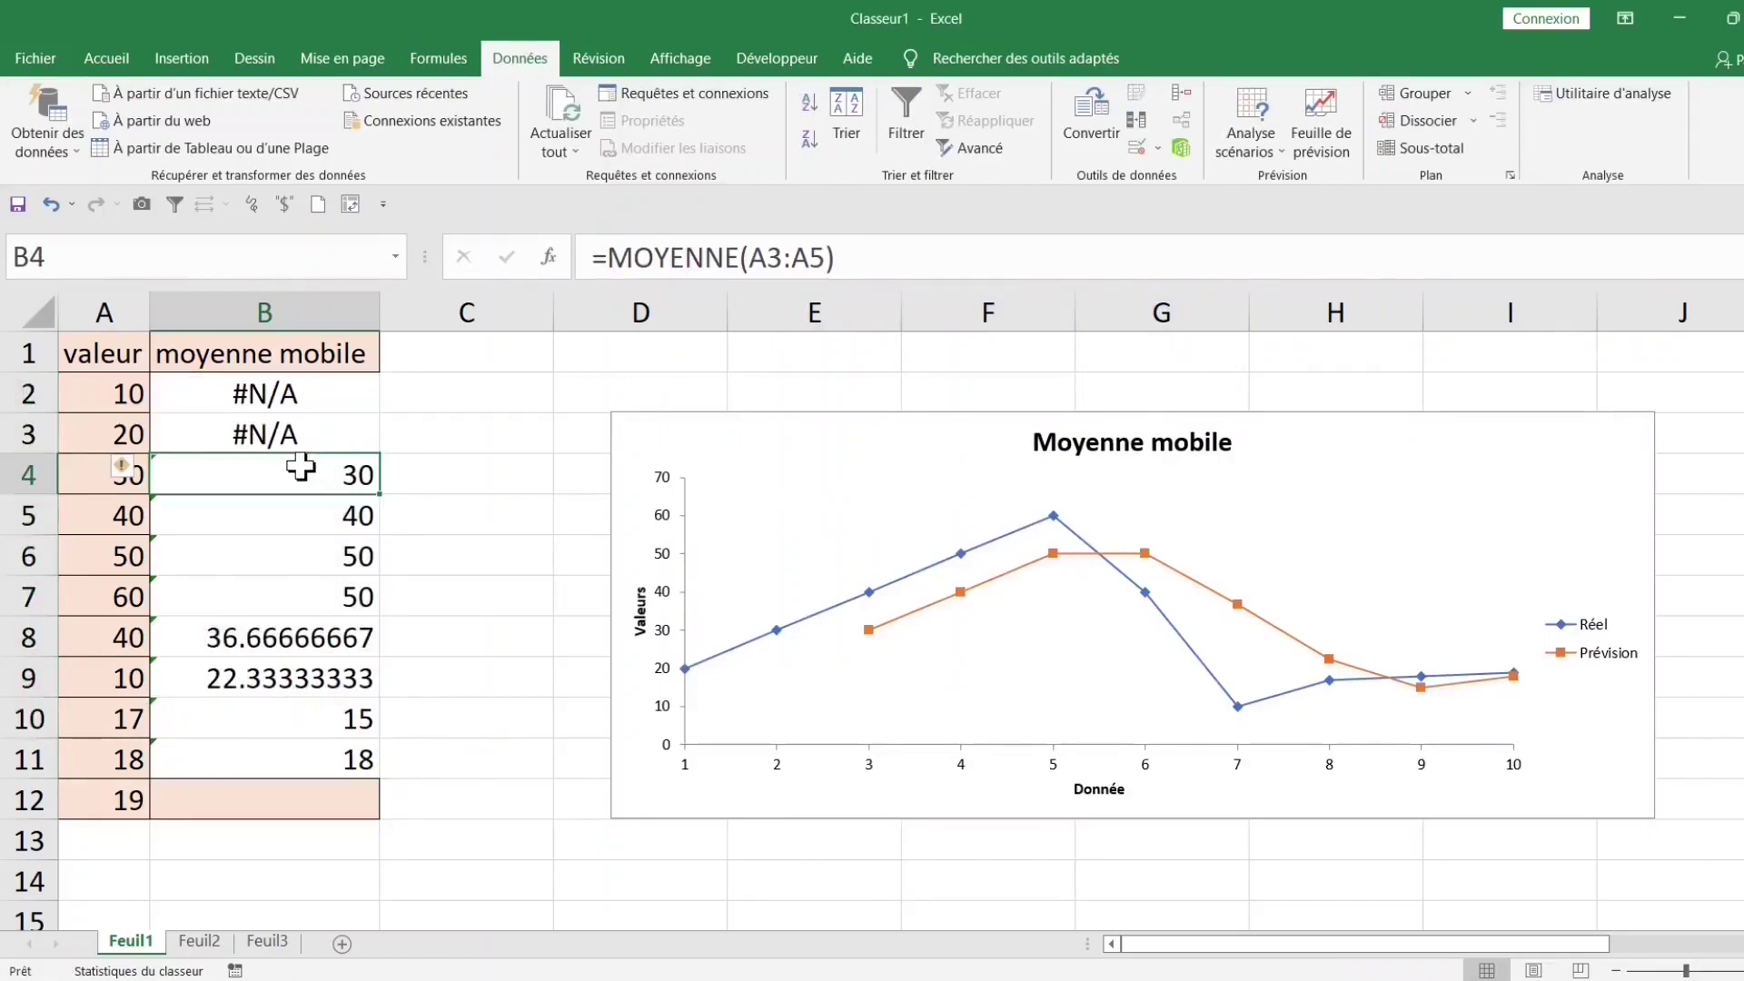
double_click(301, 466)
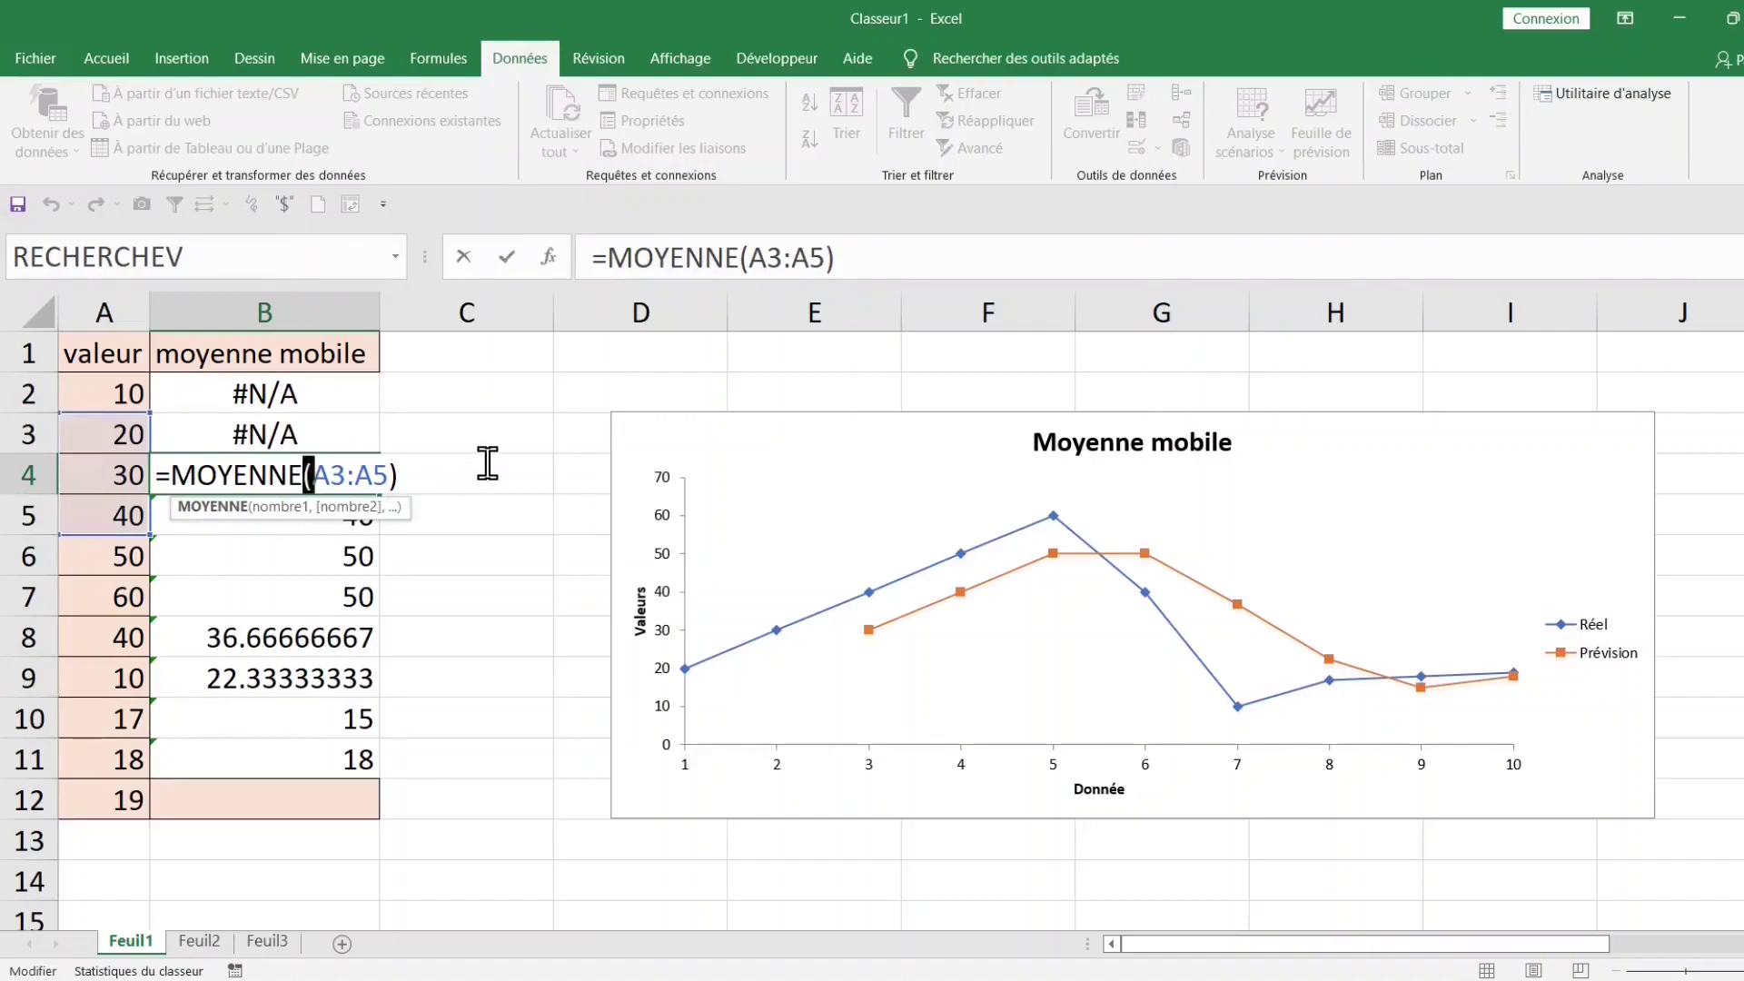
left_click(486, 459)
left_click(481, 596)
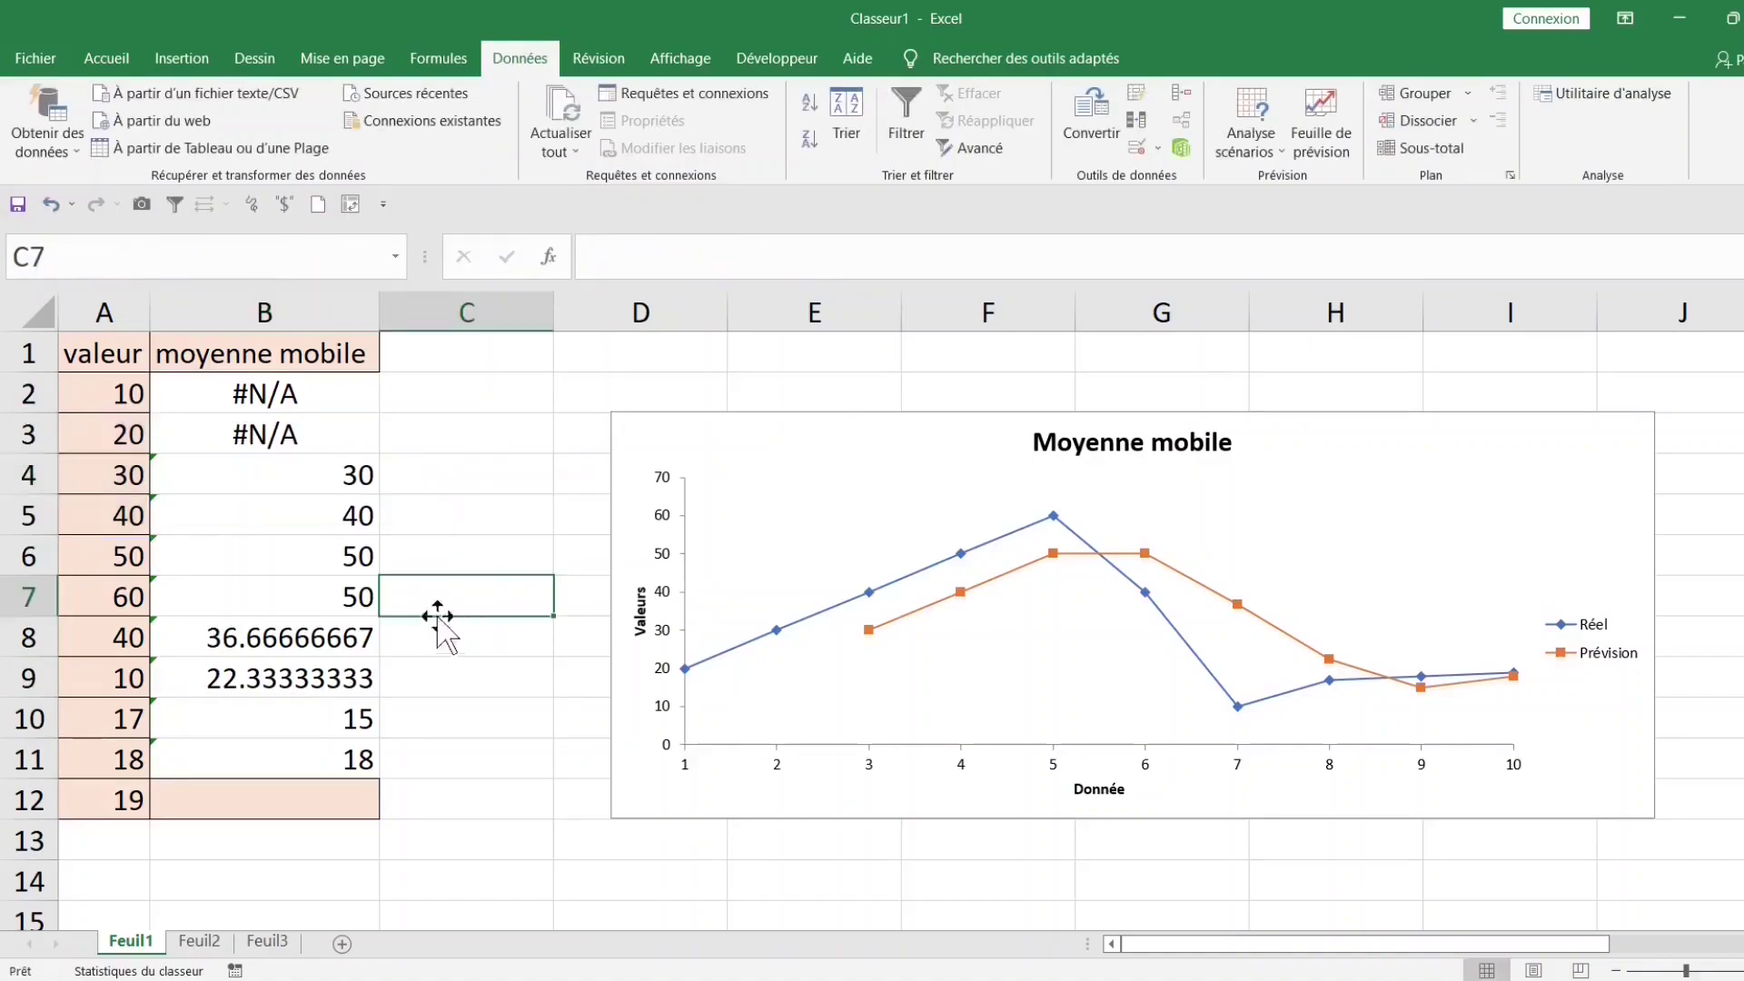
left_click(312, 560)
double_click(311, 561)
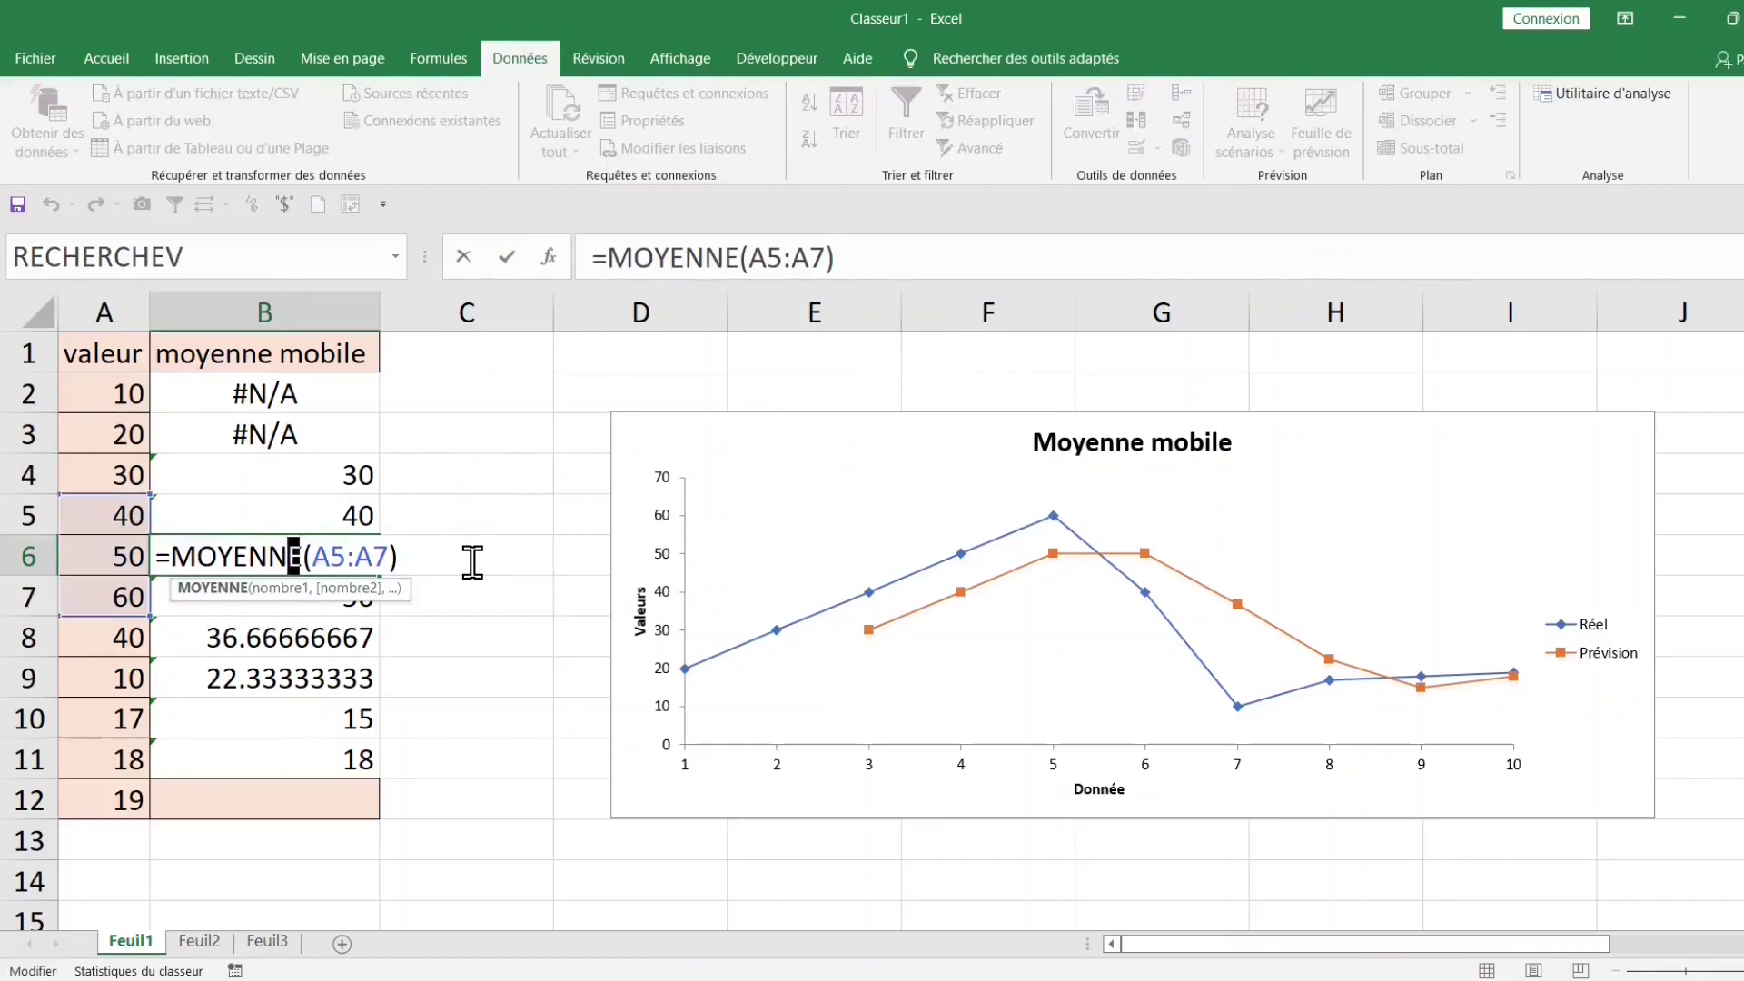
left_click(307, 759)
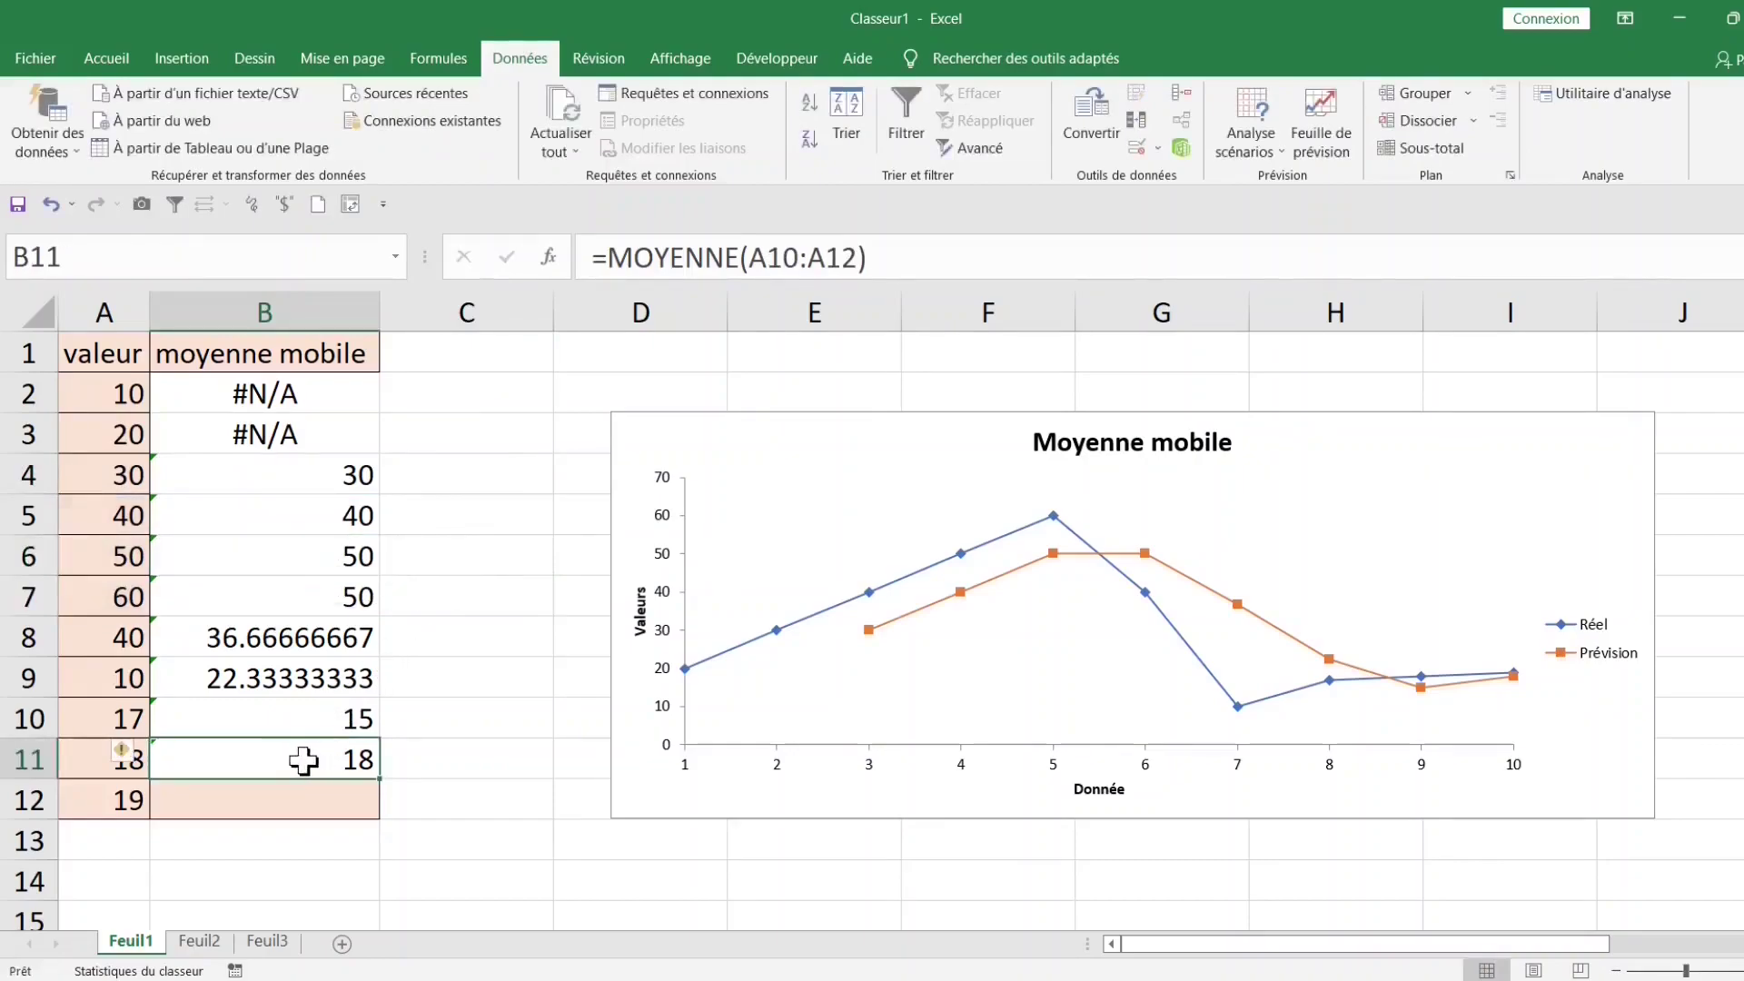
double_click(305, 759)
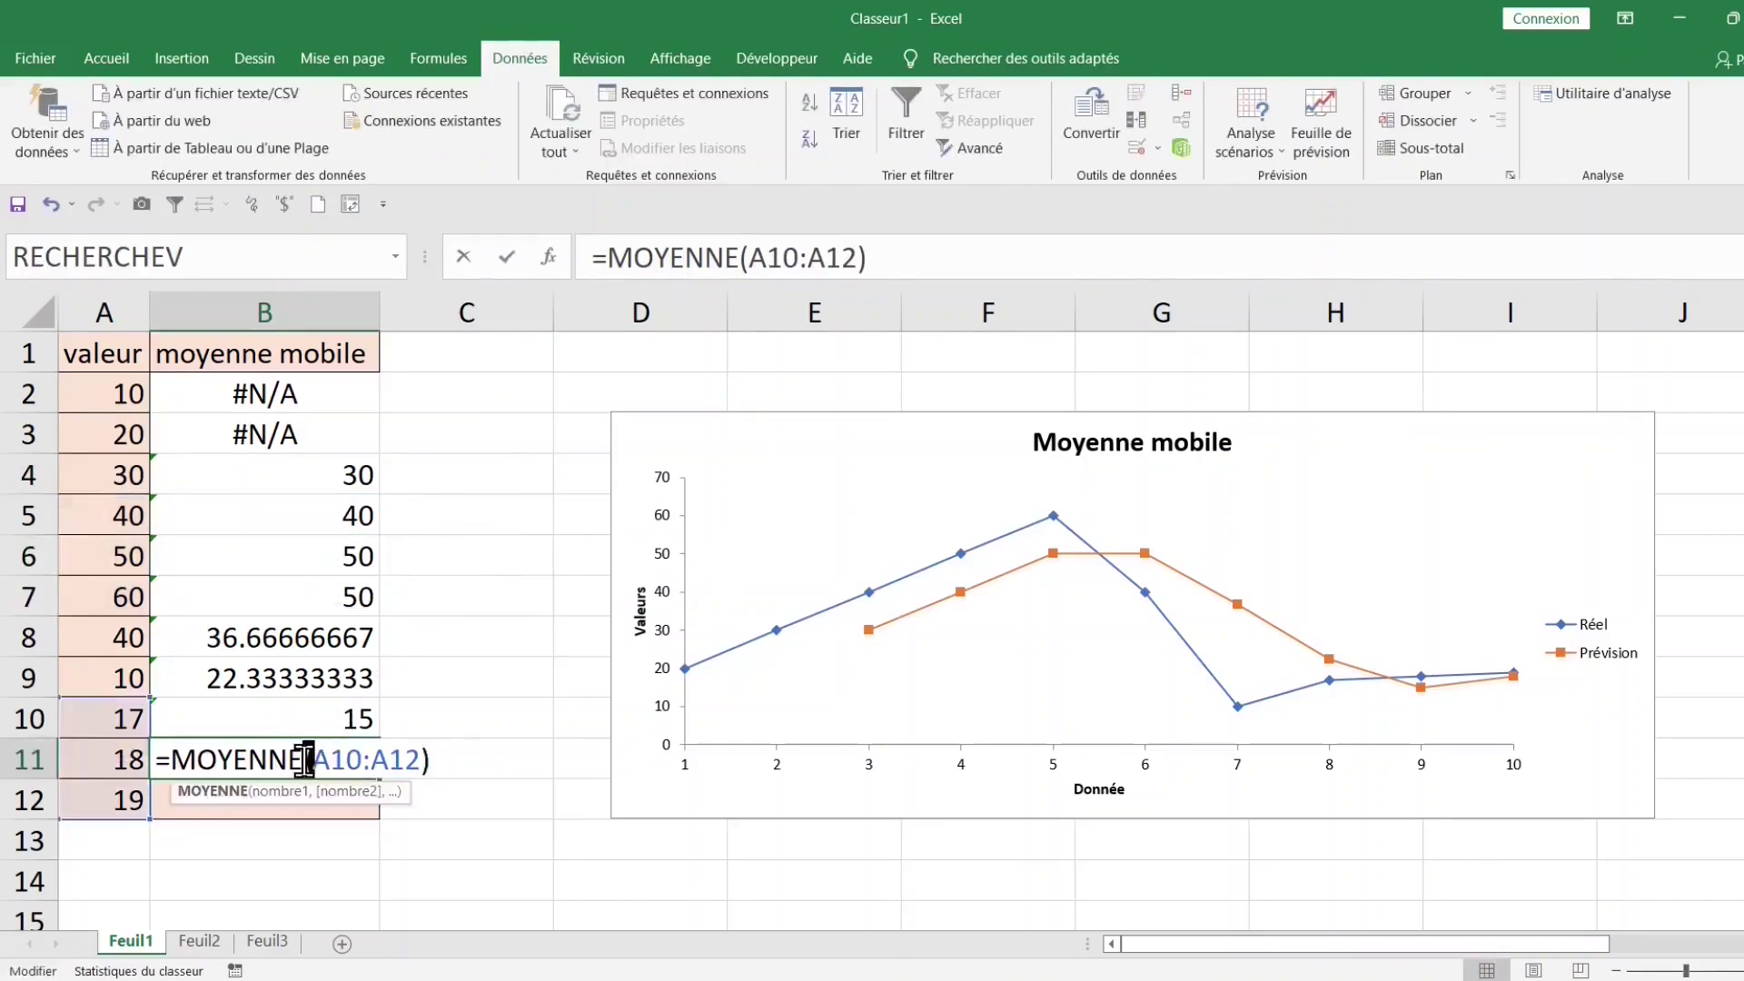
left_click(509, 590)
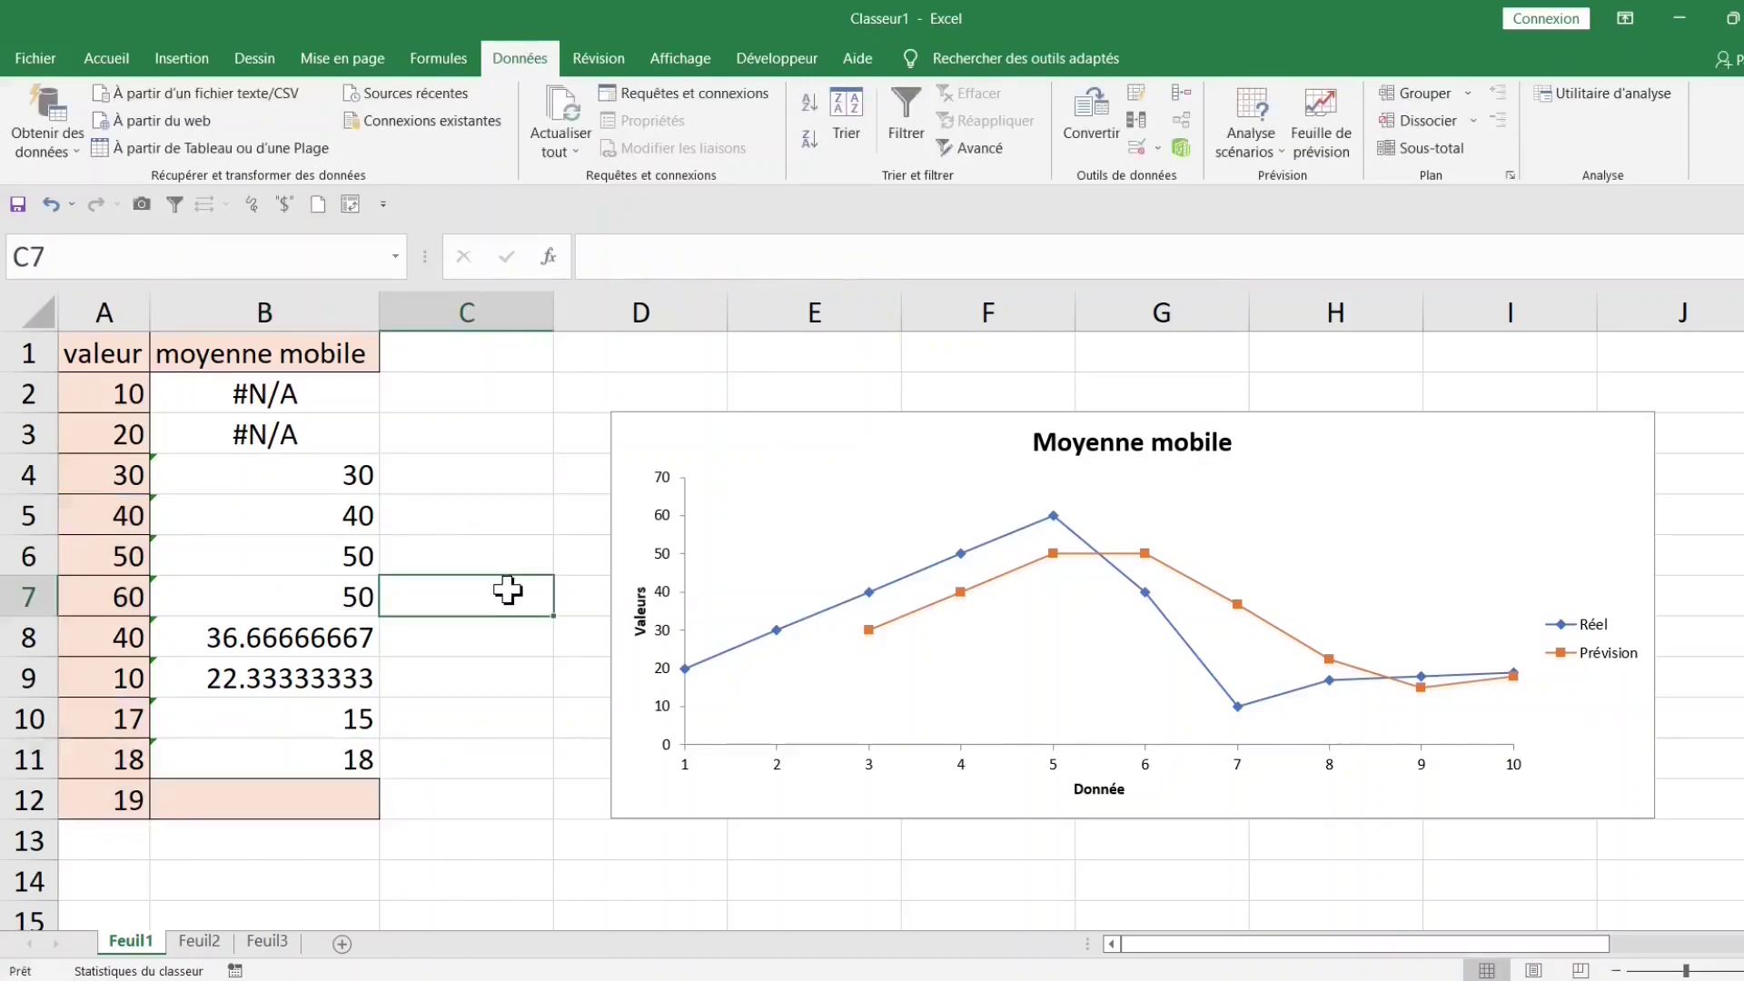
left_click(910, 406)
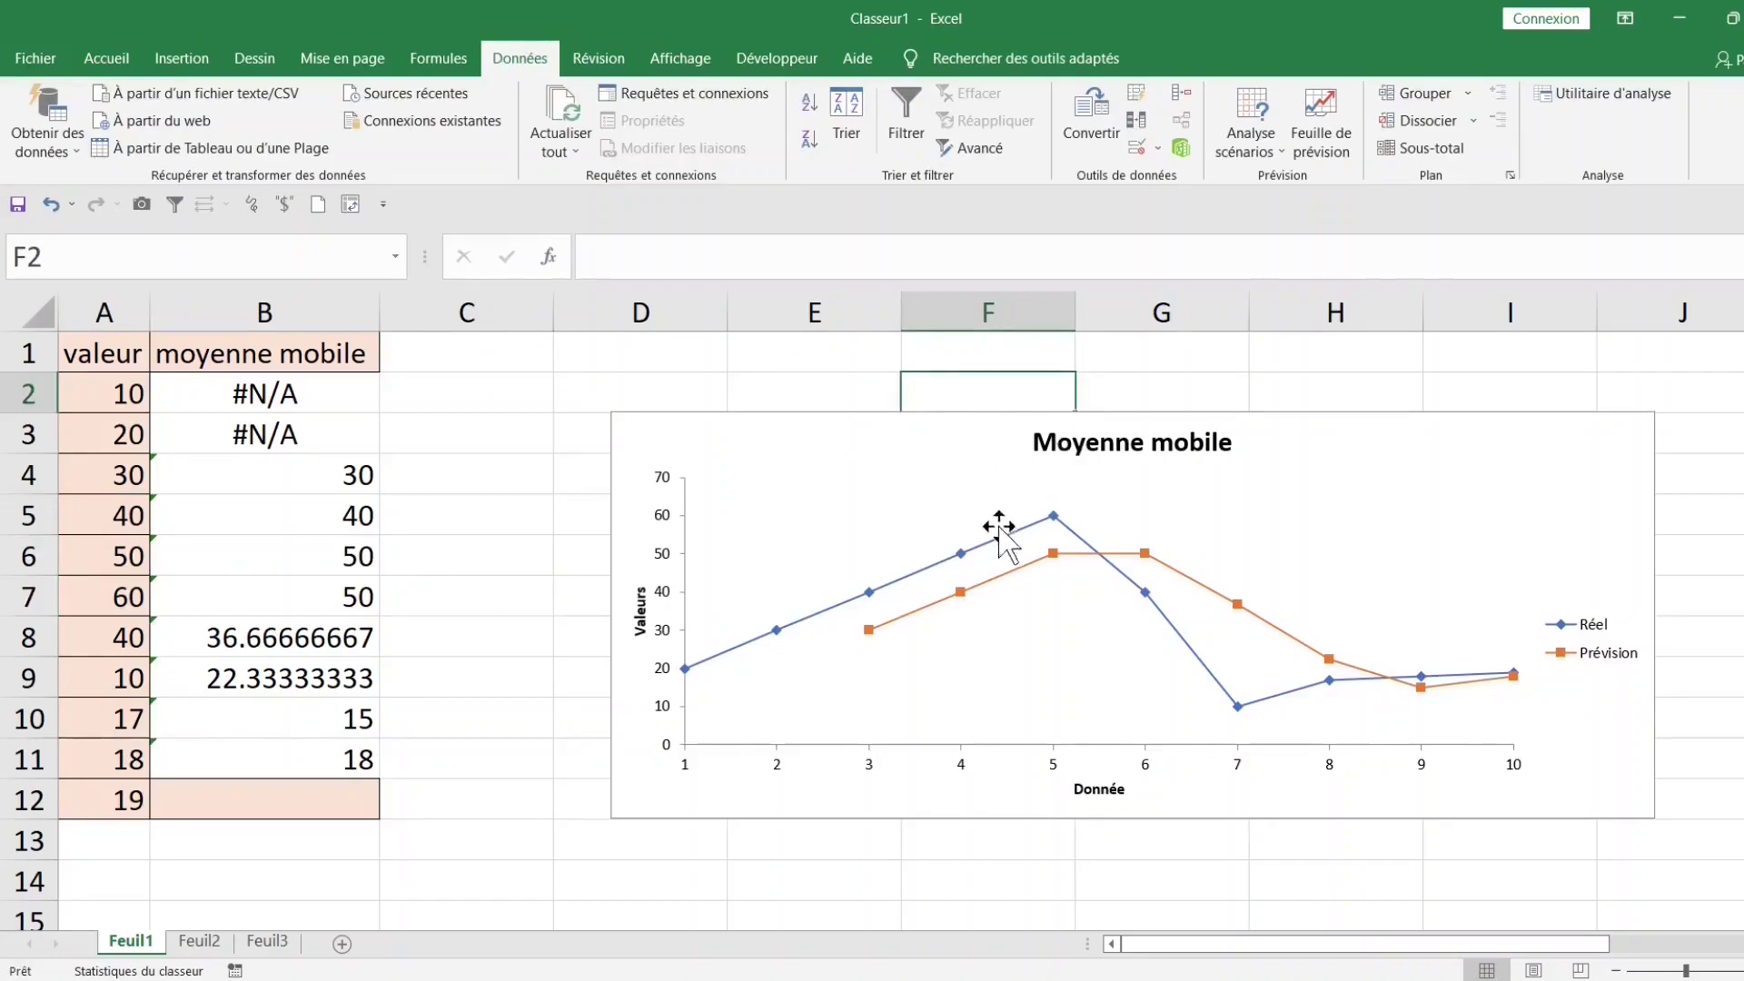
left_click(826, 608)
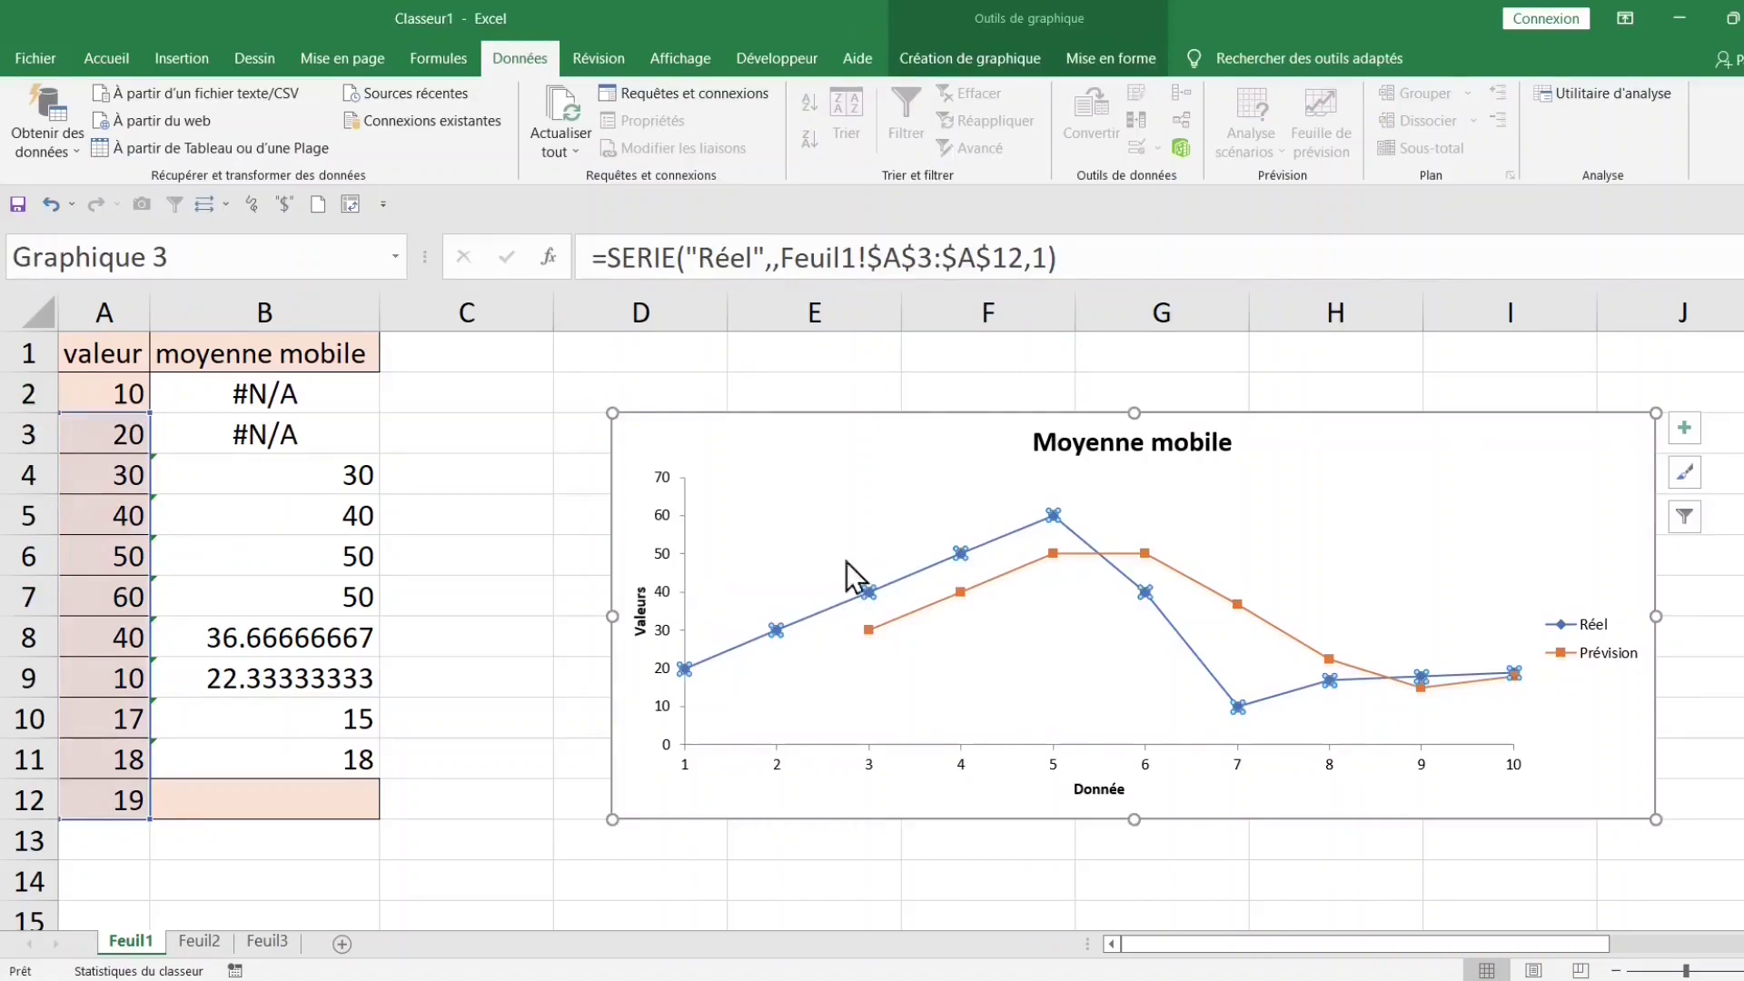
left_click(363, 481)
left_click(342, 599)
- Copy the values table A1:A12 from Feuil1 into Feuil2 starting at cell A1
left_click_drag(101, 352, 120, 796)
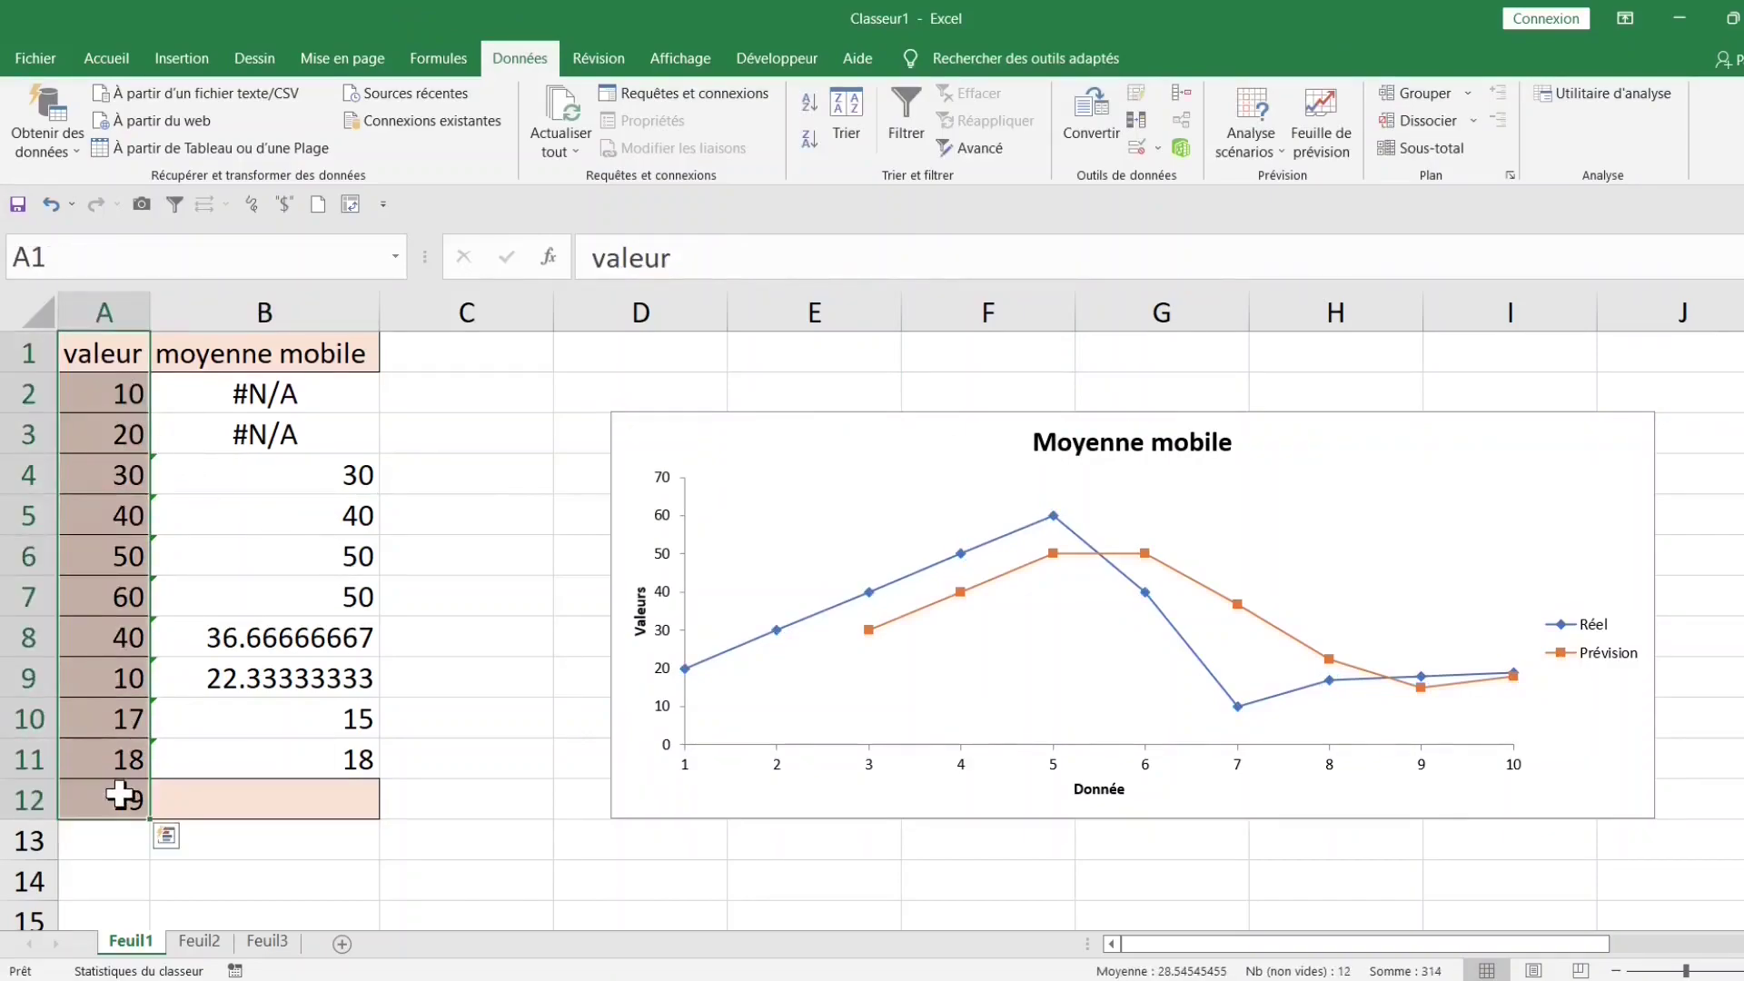
key("ctrl+c")
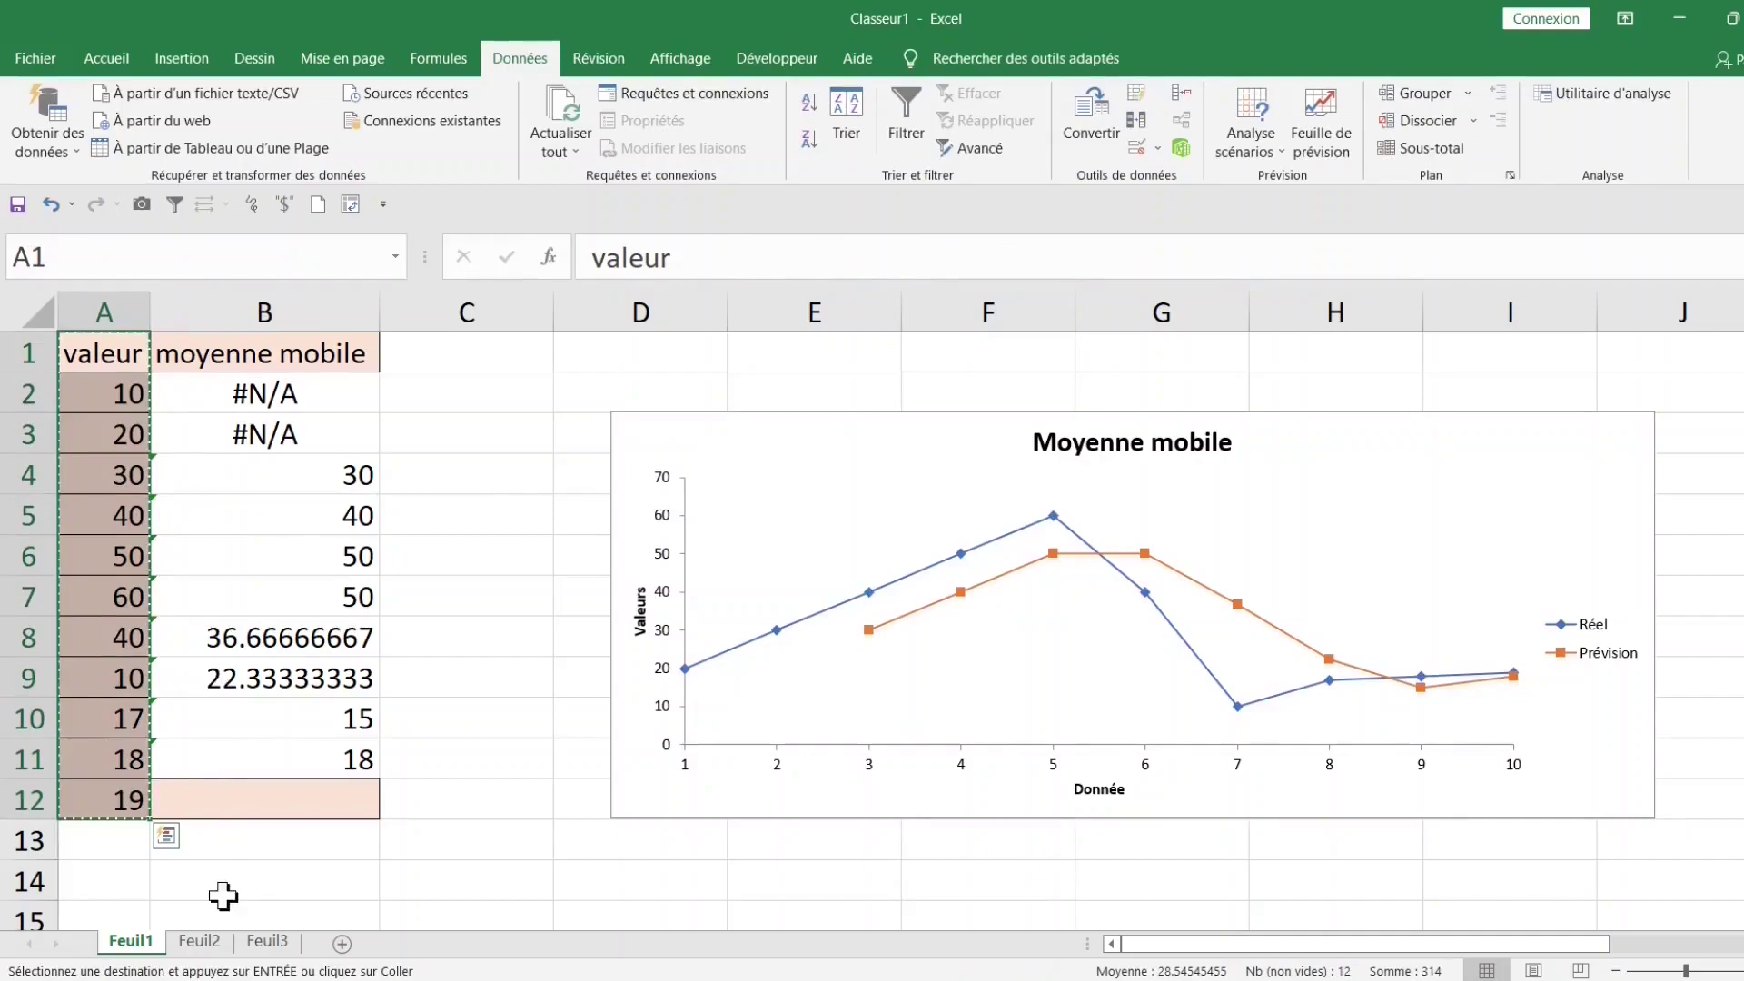
left_click(204, 949)
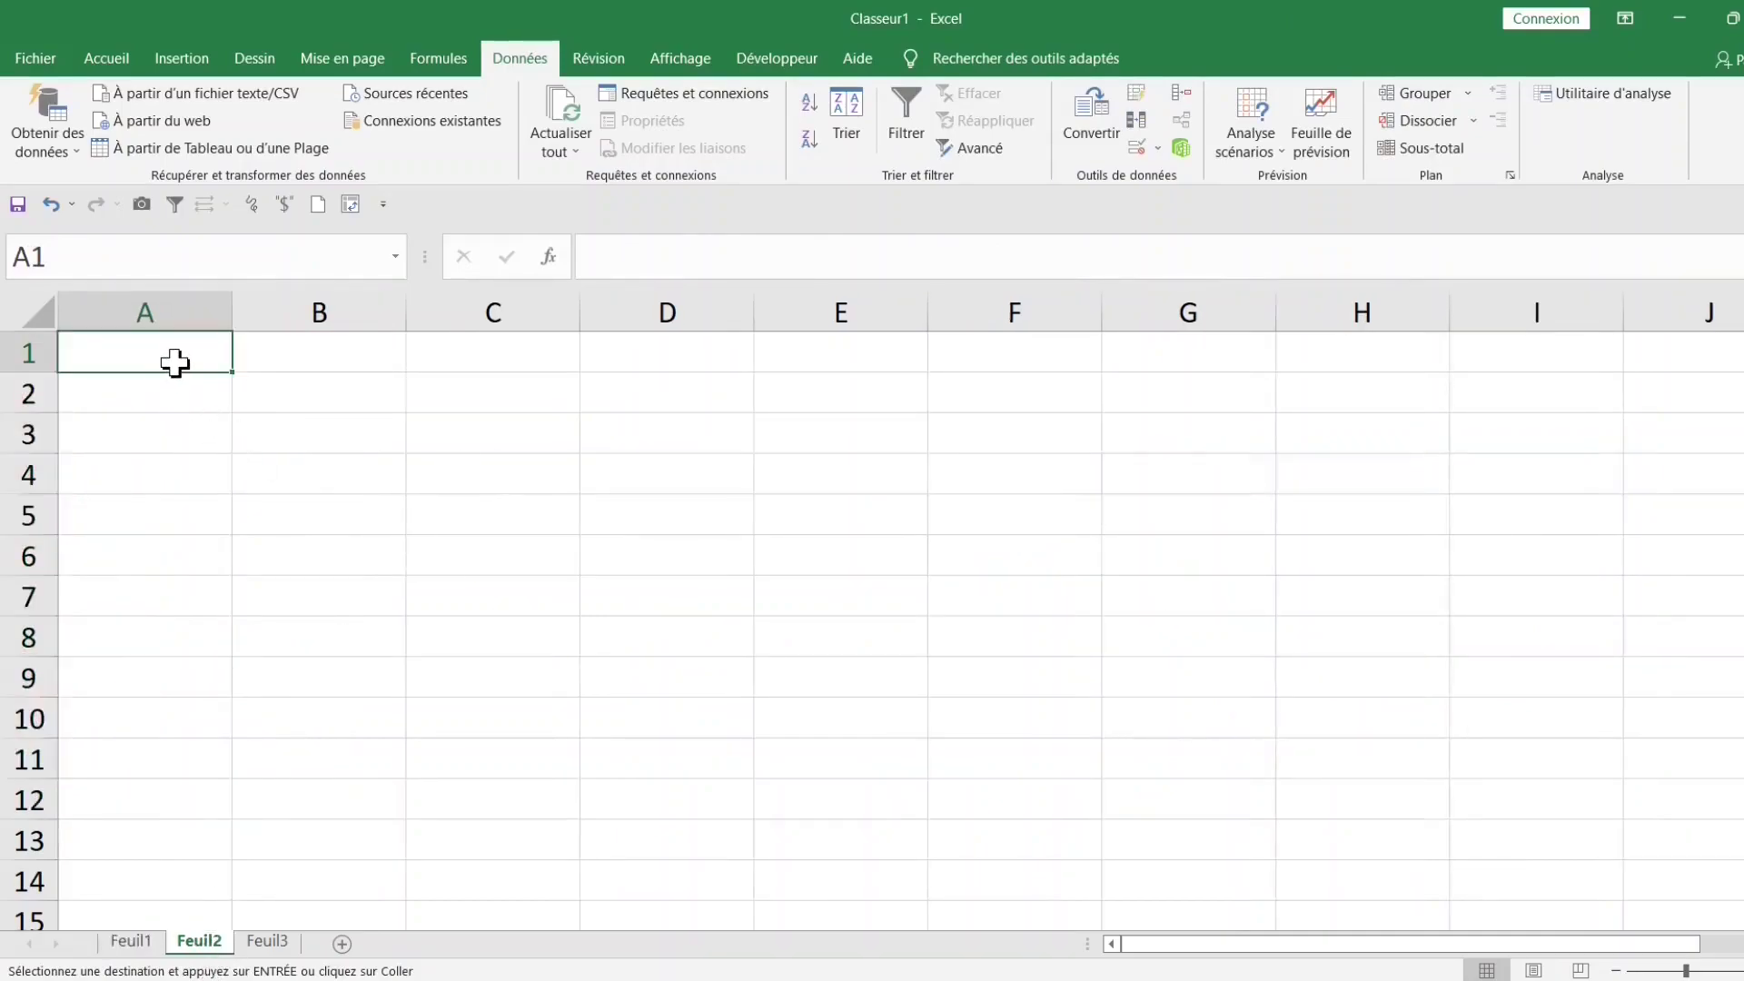
key("ctrl+v")
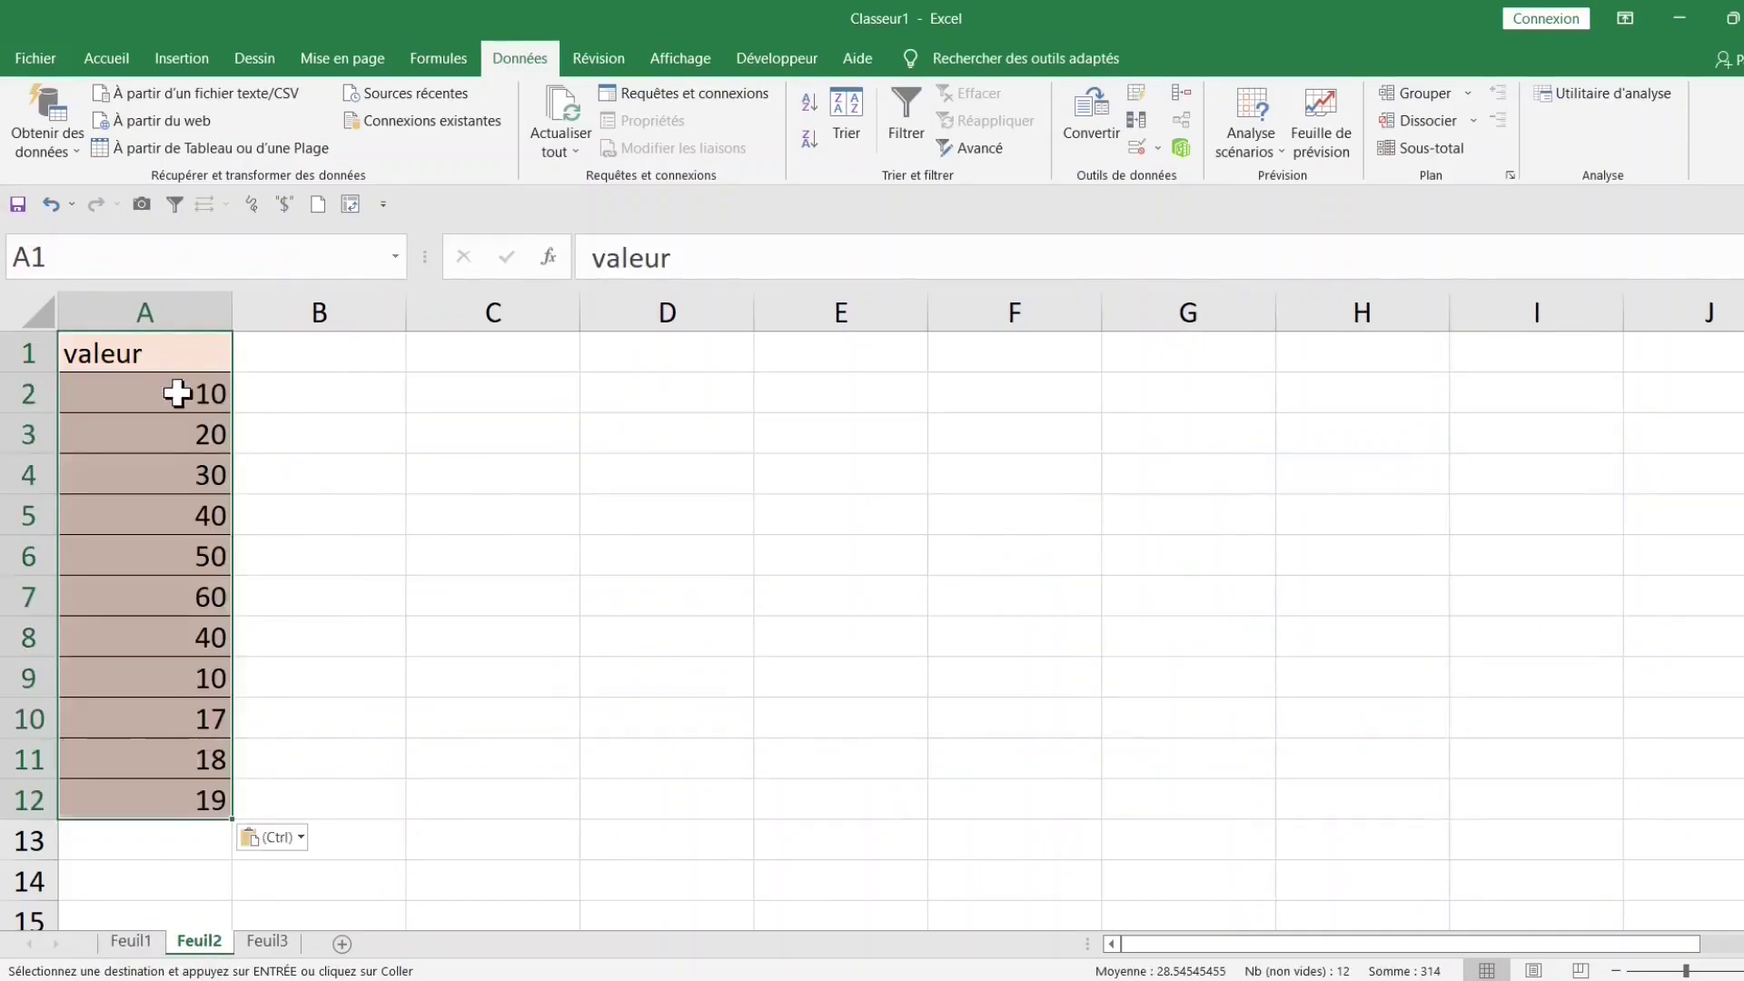
- Enter the values 10, 20, 33 and 44 in cells A2:A5 of Feuil2
left_click(177, 391)
key("F2")
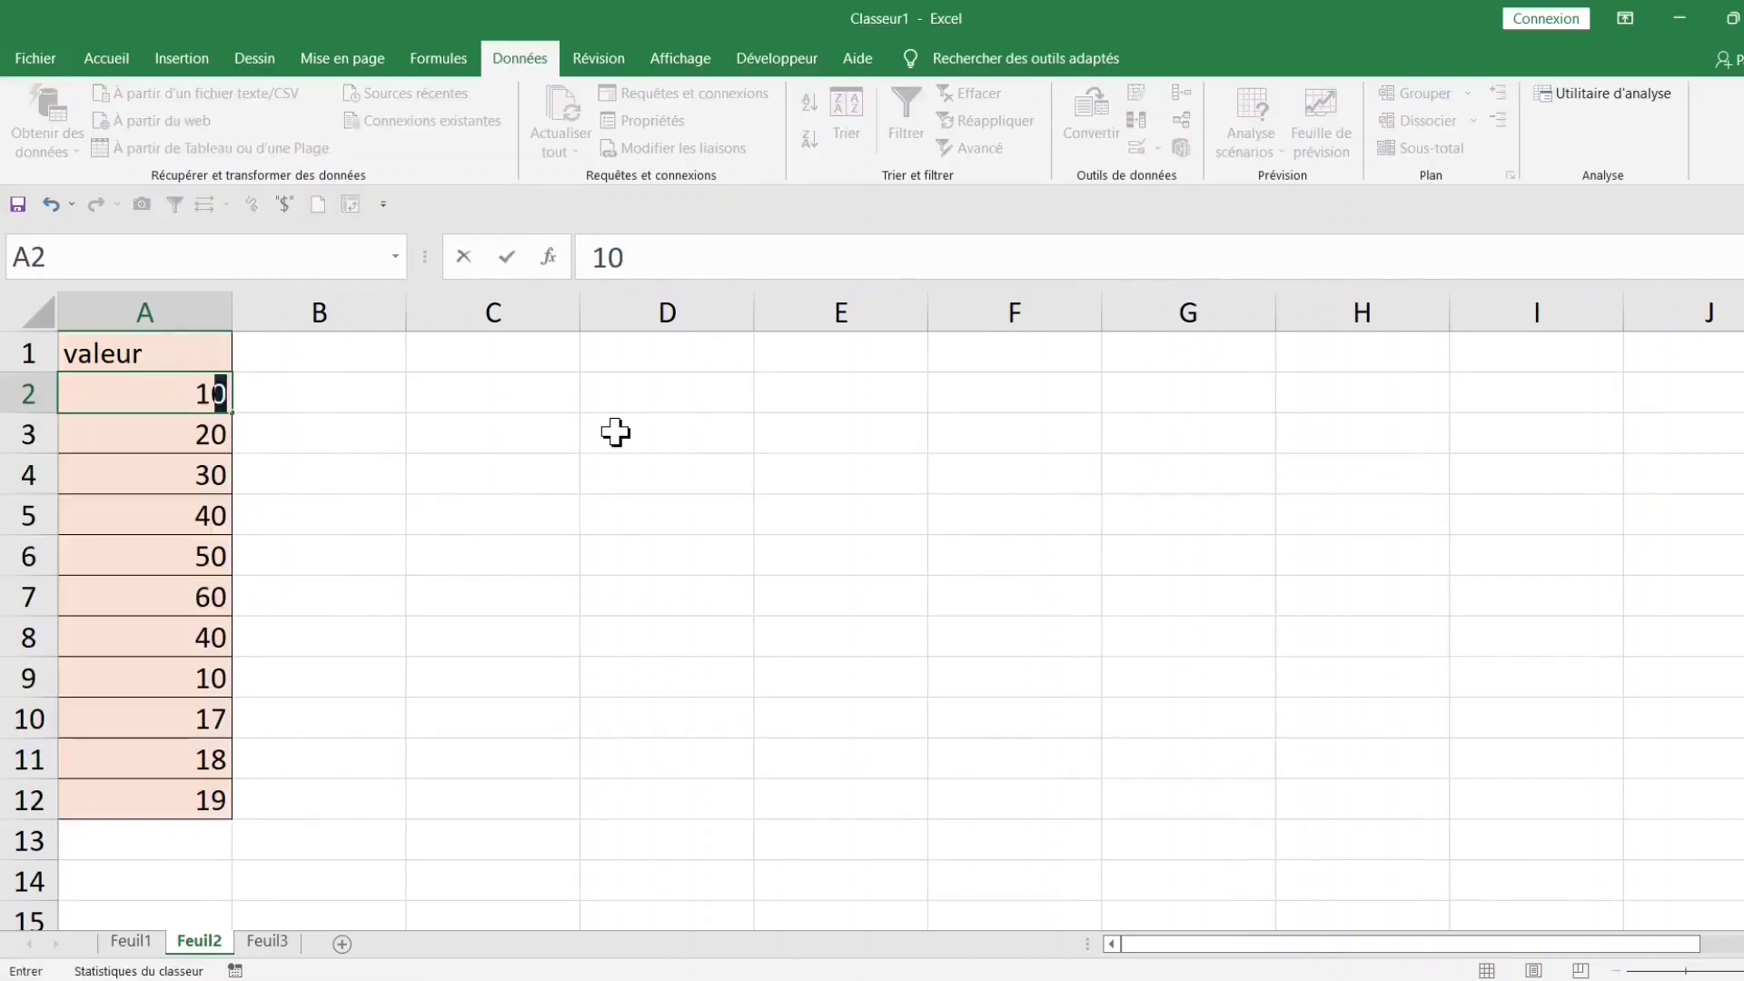
key("Return")
type("20")
key("Return")
type("33")
key("Return")
key("F2")
key("BackSpace")
type("4")
key("Return")
- Change the values in cells A6:A8 to 55, 66 and 12
key("F2")
key("BackSpace")
type("5")
key("Return")
key("F2")
key("BackSpace")
type("6")
key("Return")
type("12")
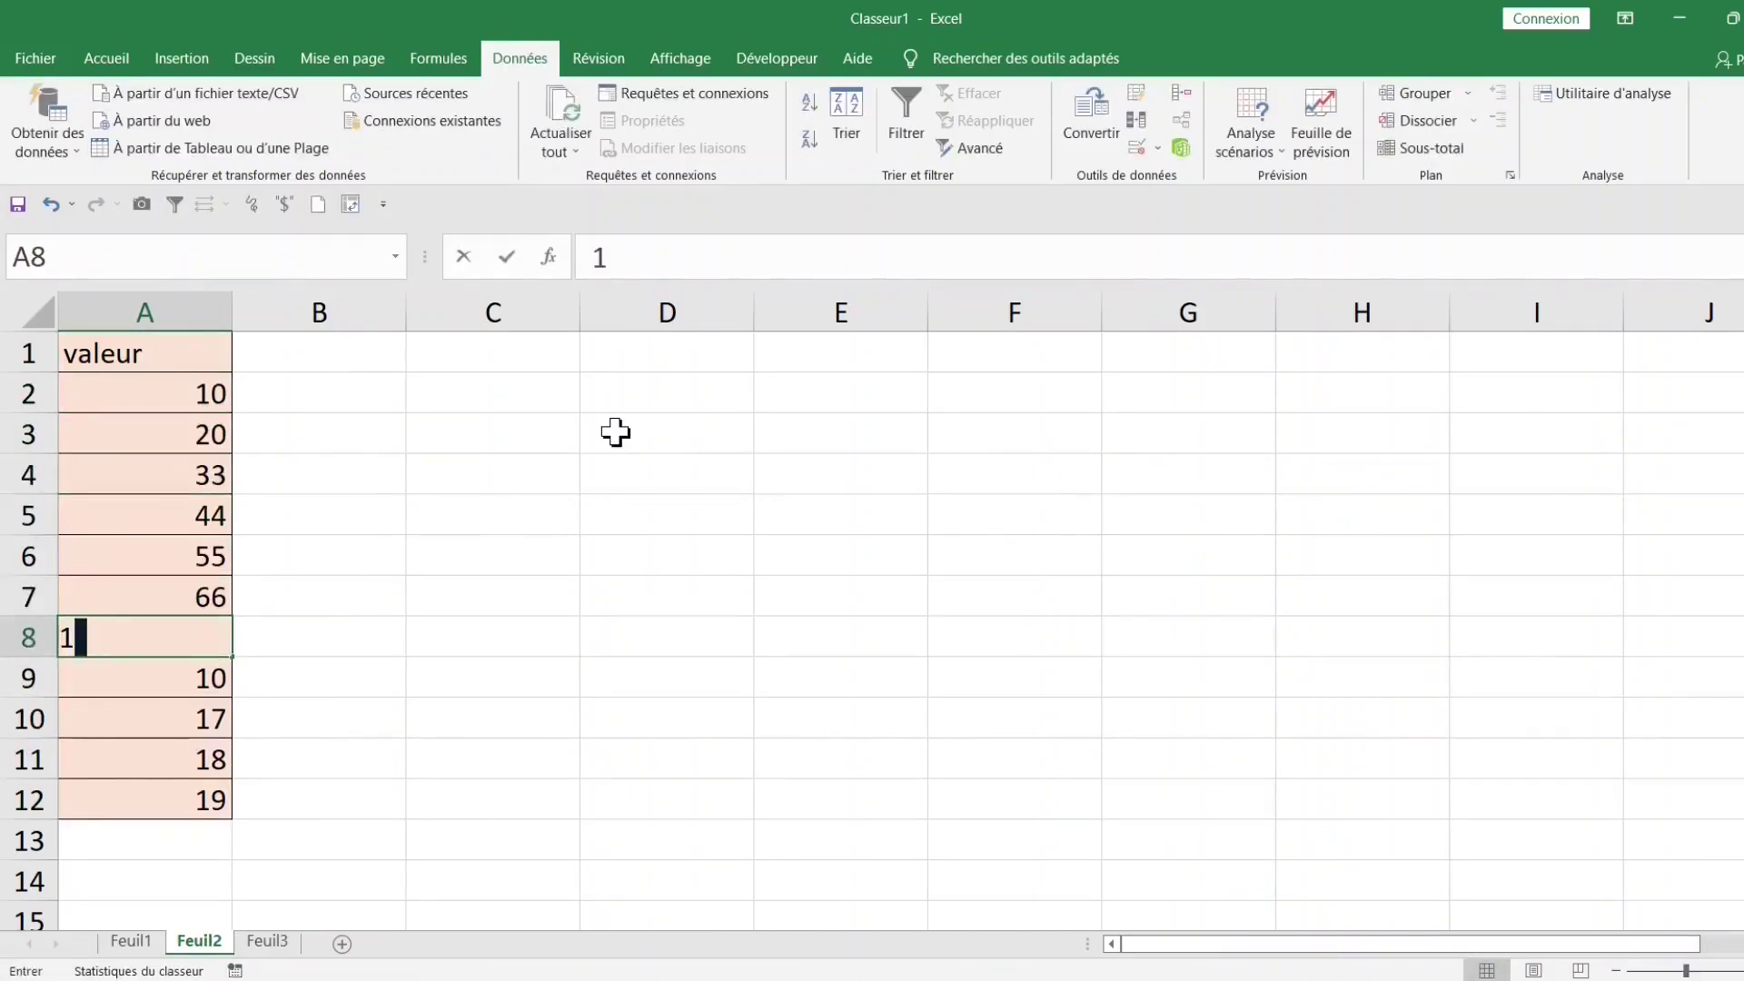
key("Return")
- Replace the values in cells A9:A12 with 44, 70, 50 and 60
type("44")
key("Return")
type("70")
key("Return")
type("50")
key("Return")
type("60")
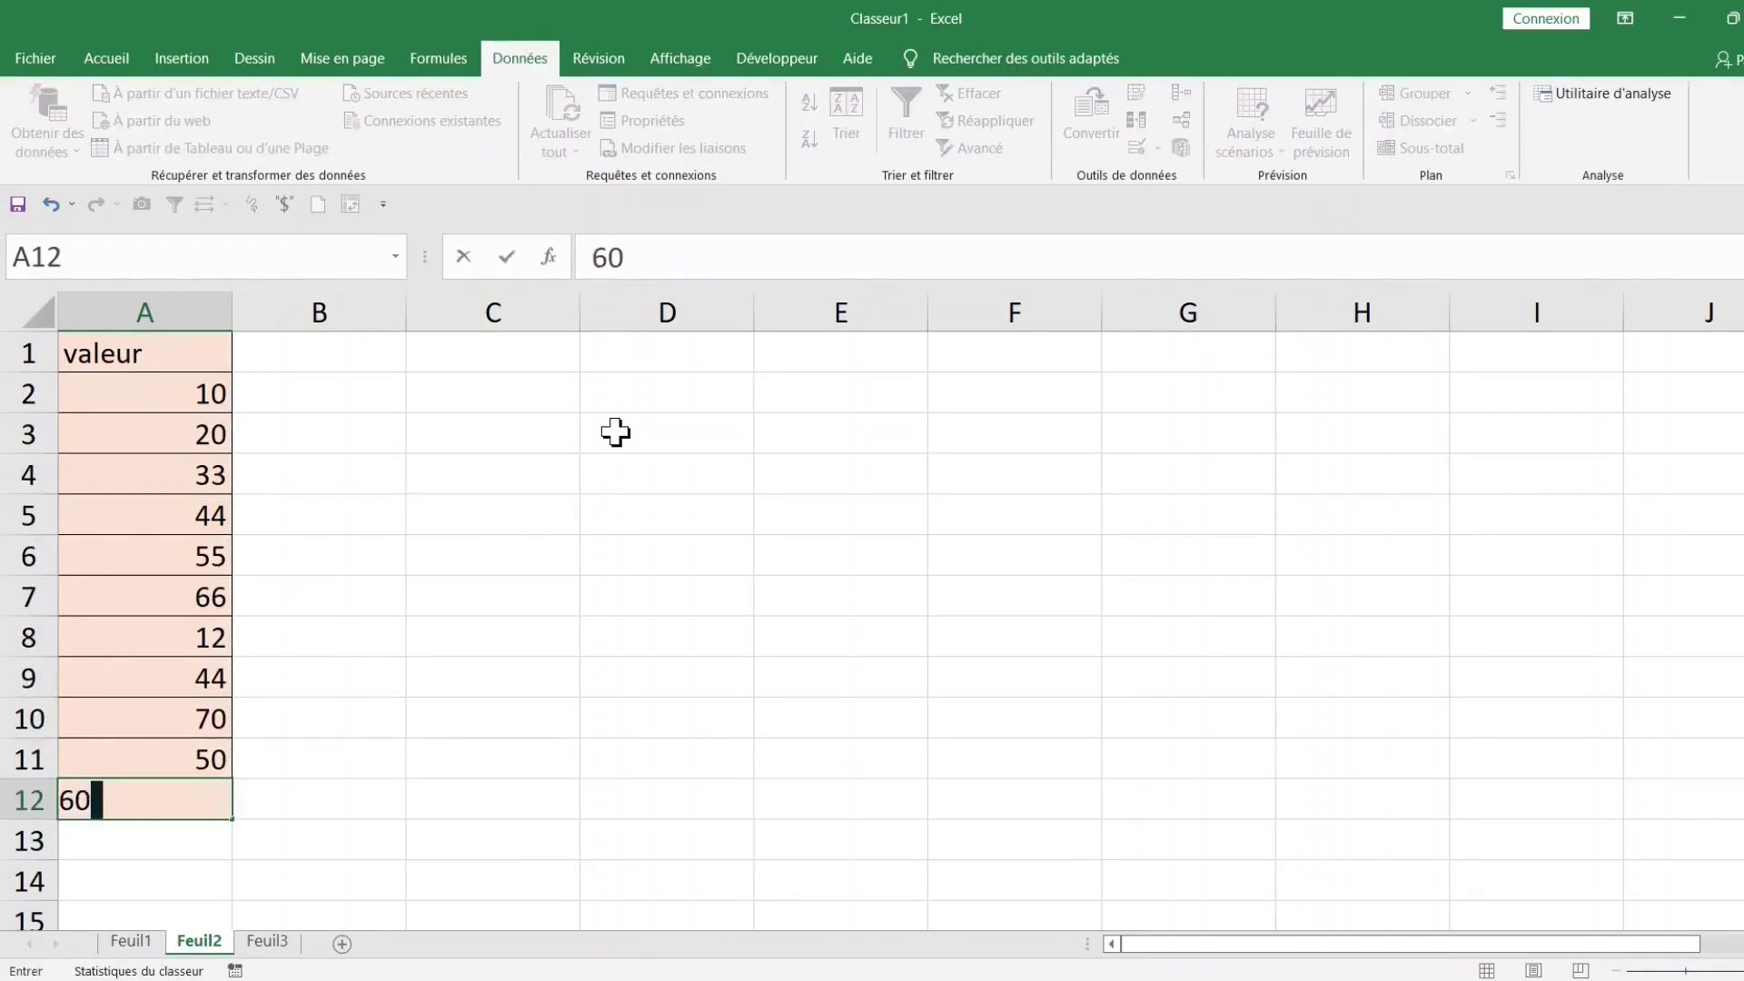
key("Return")
- Extend the list with the values 70, 8090, 12 and 80 in cells A13:A16
type("70")
key("Return")
type("8090")
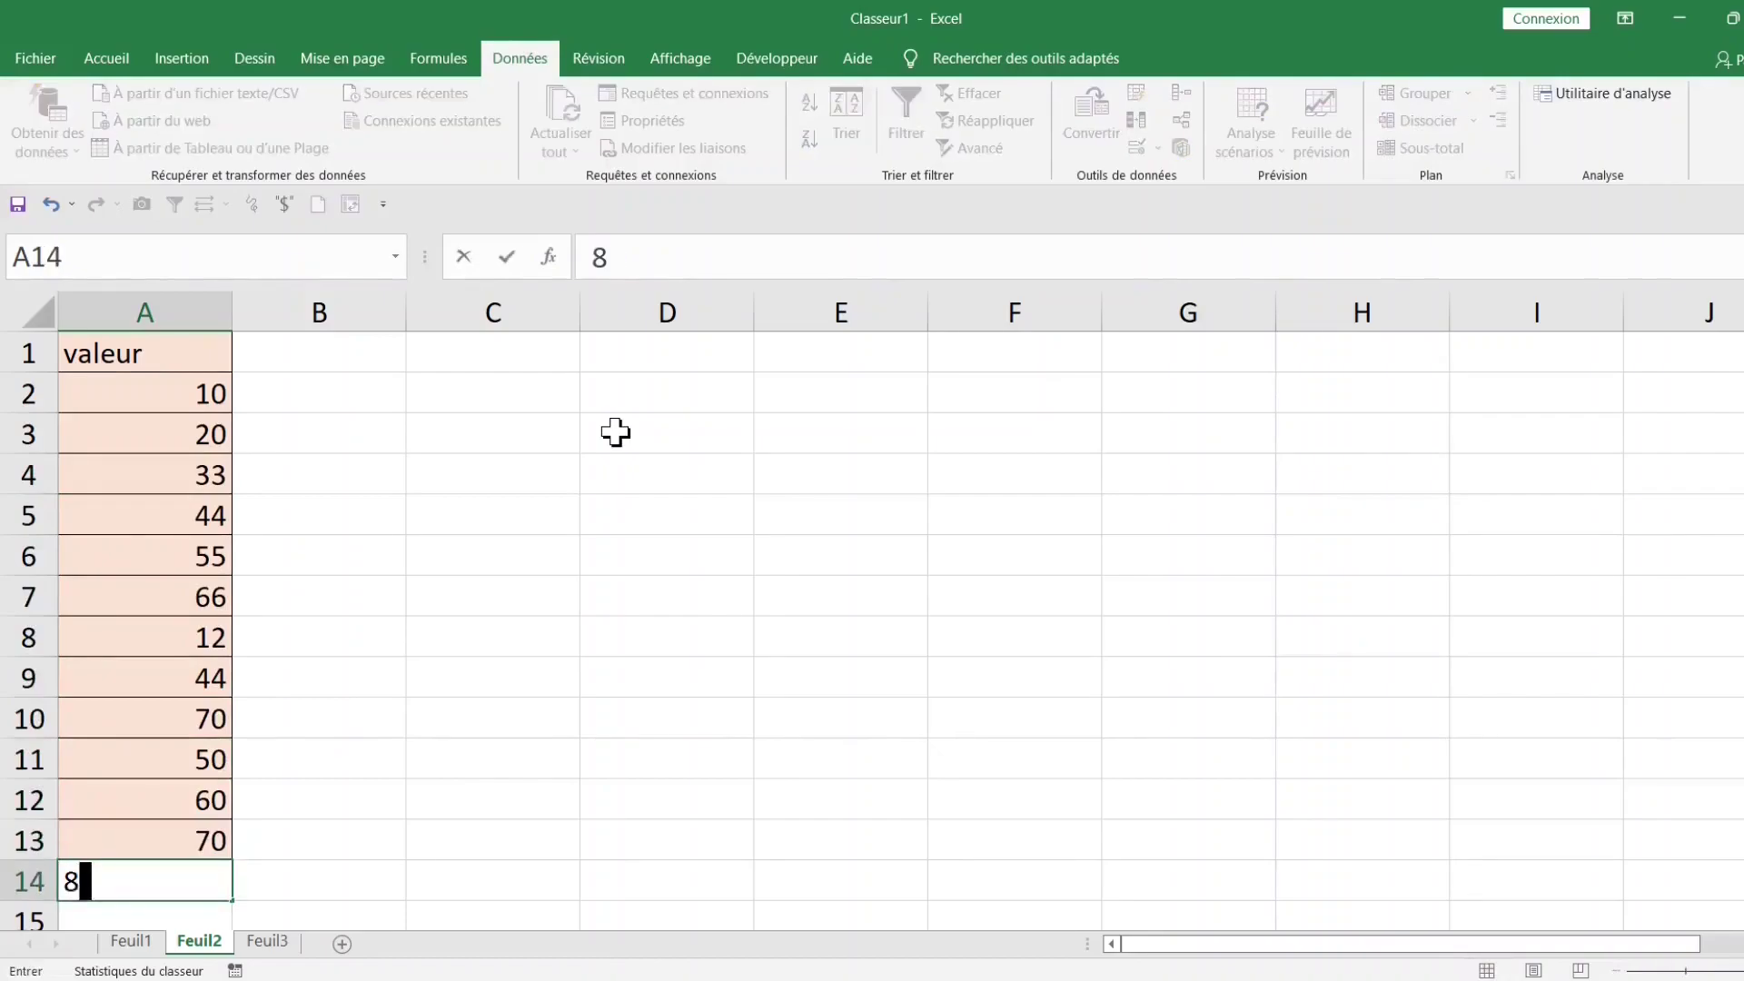
type("2")
key("Return")
type("80")
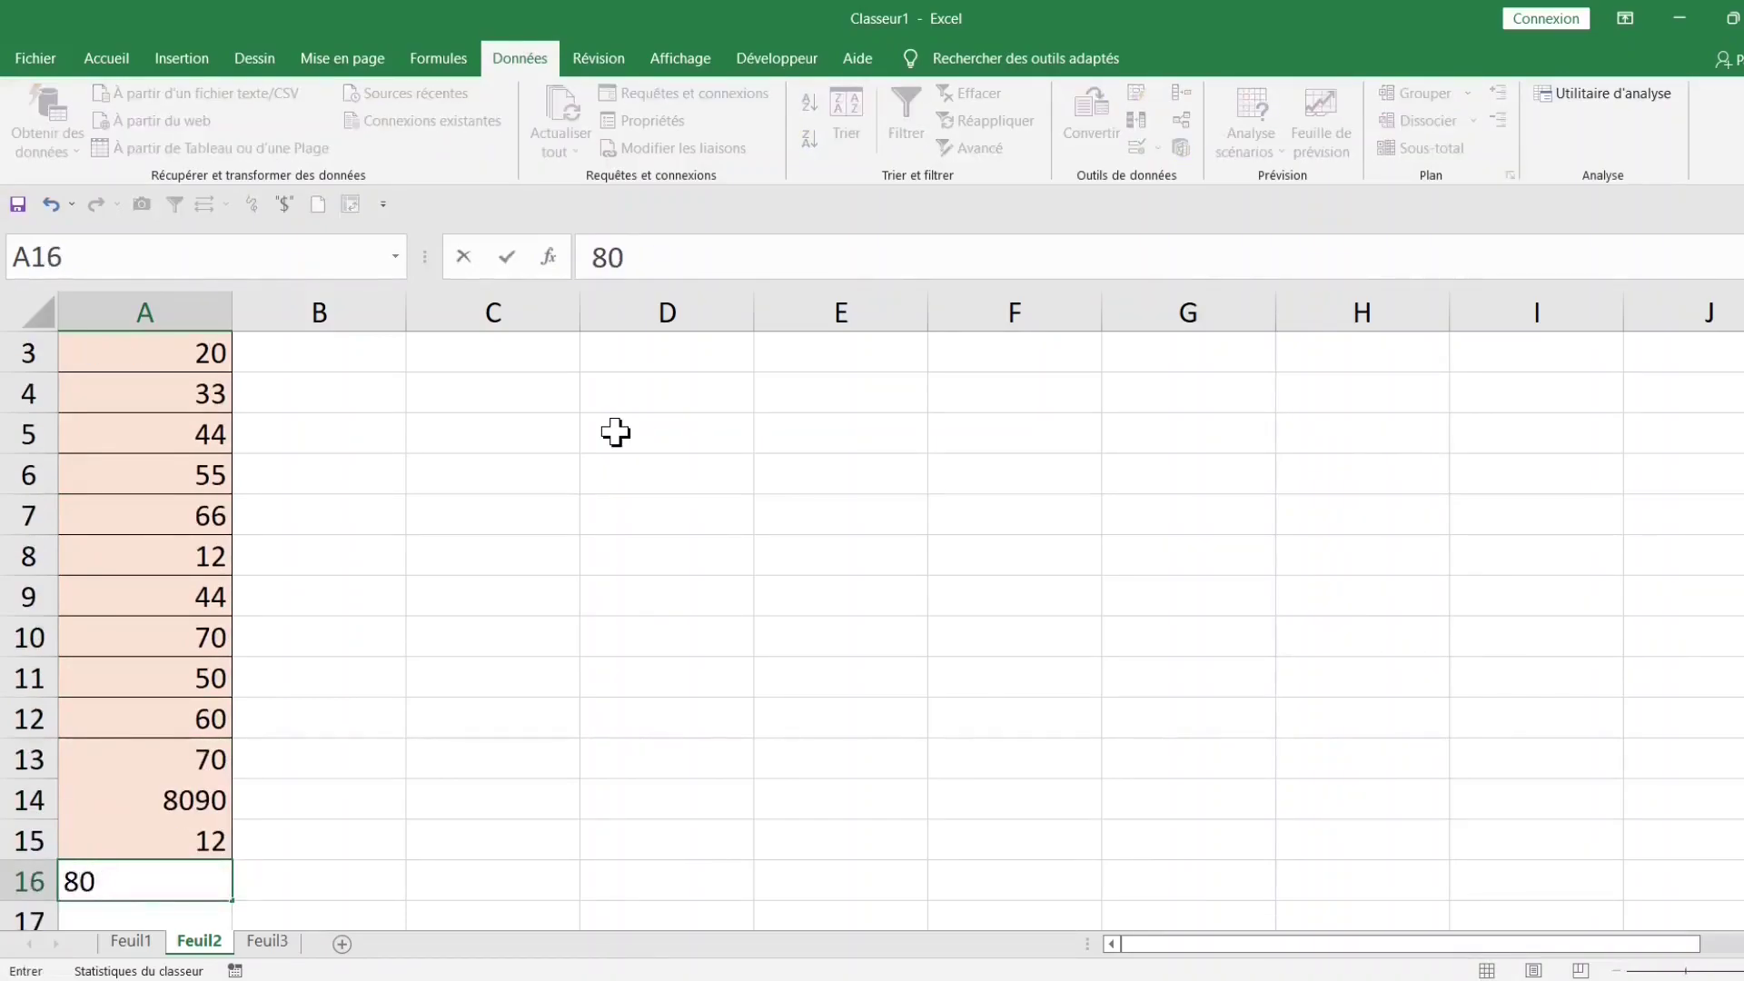
left_click(509, 599)
left_click(170, 579)
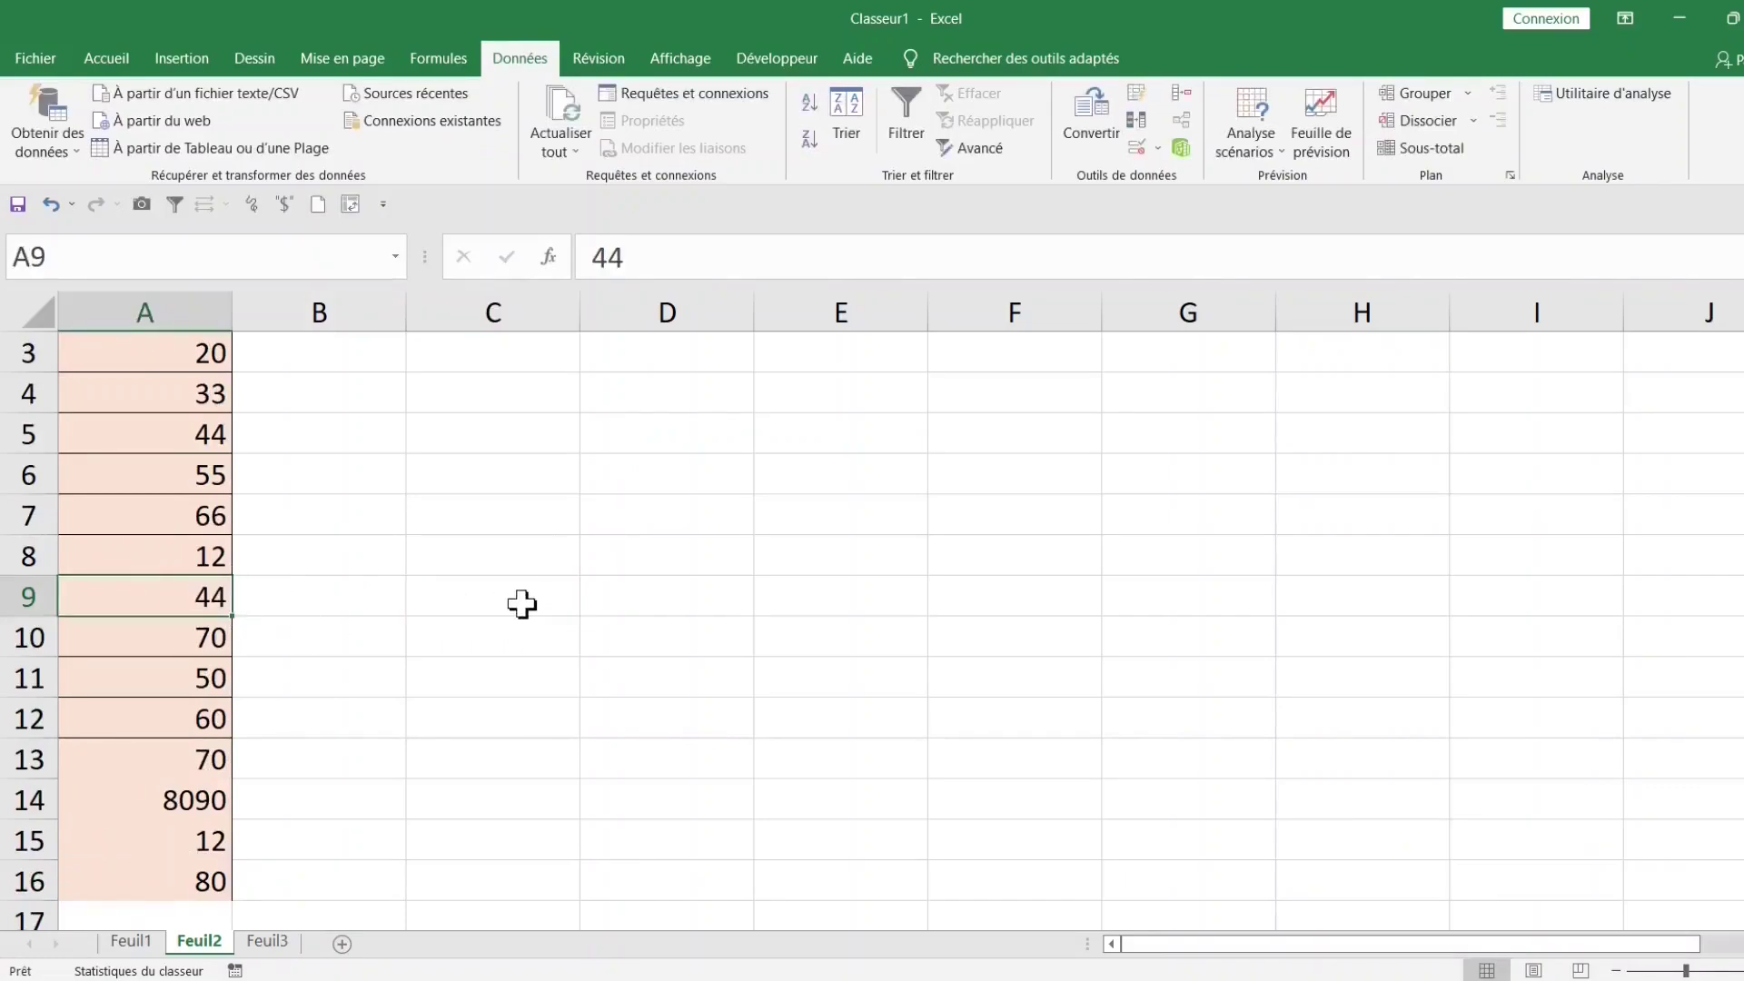
- Apply a light green fill to the whole value list in A1:A16
scroll(520, 601, "up", 1)
left_click_drag(128, 346, 199, 354)
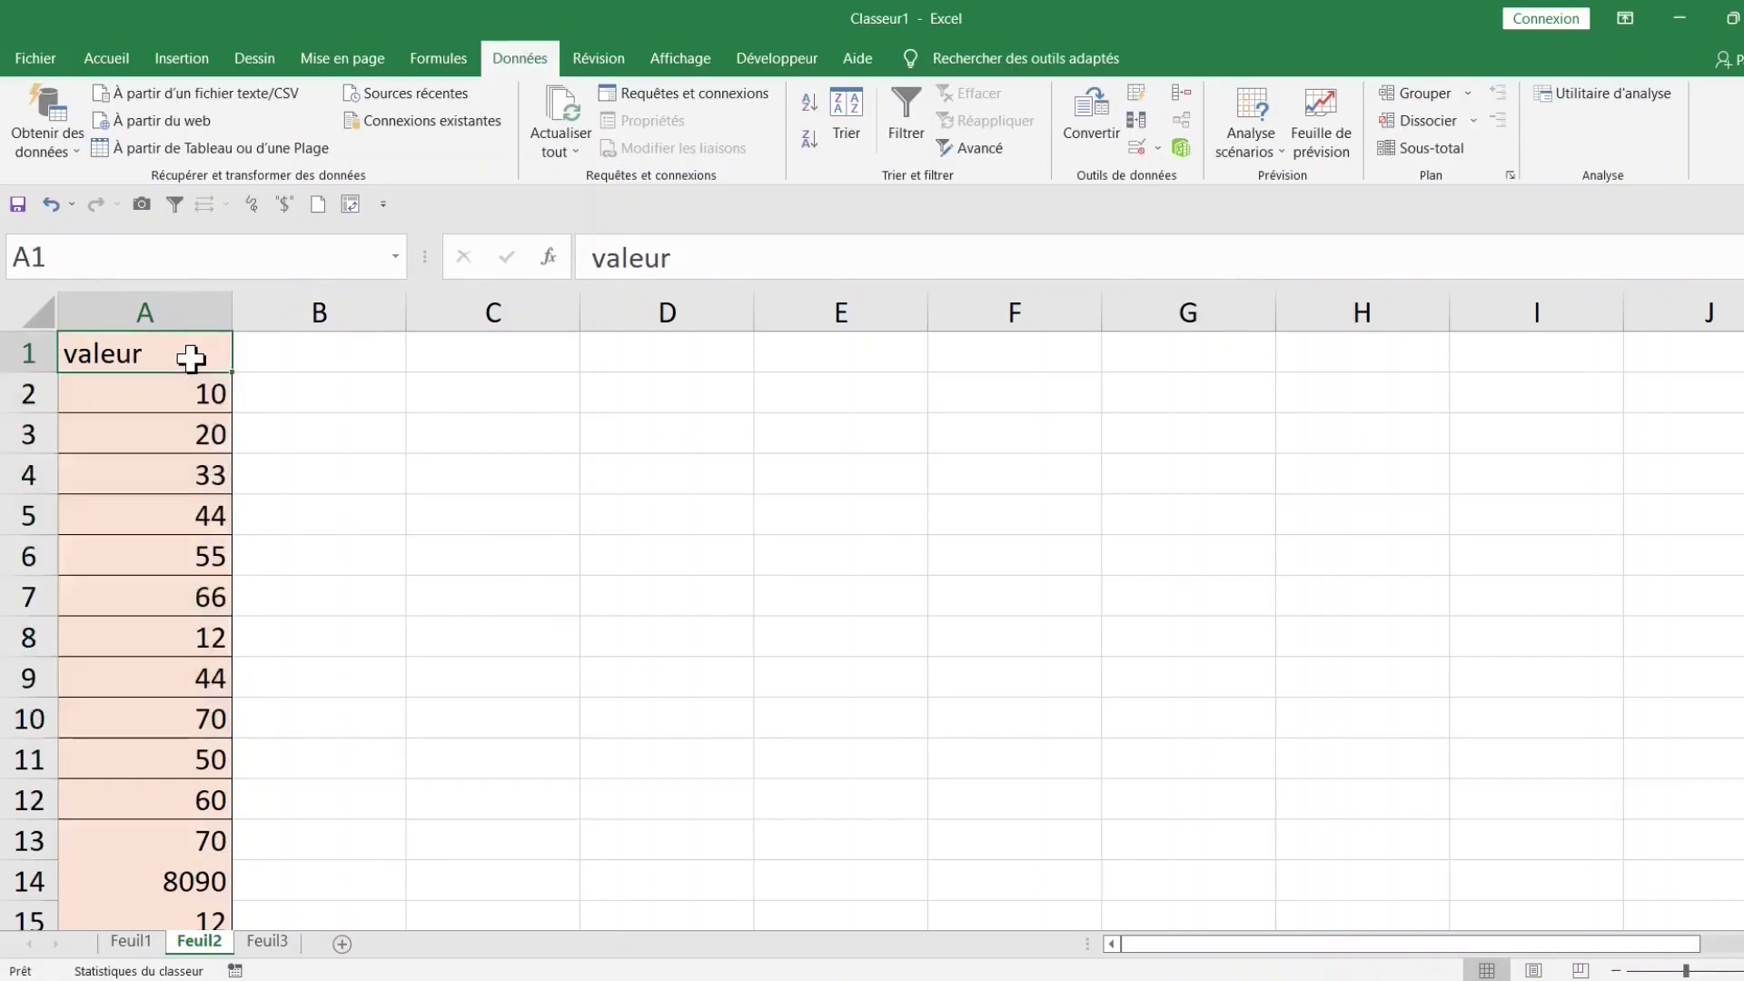
key("ctrl+shift+Down")
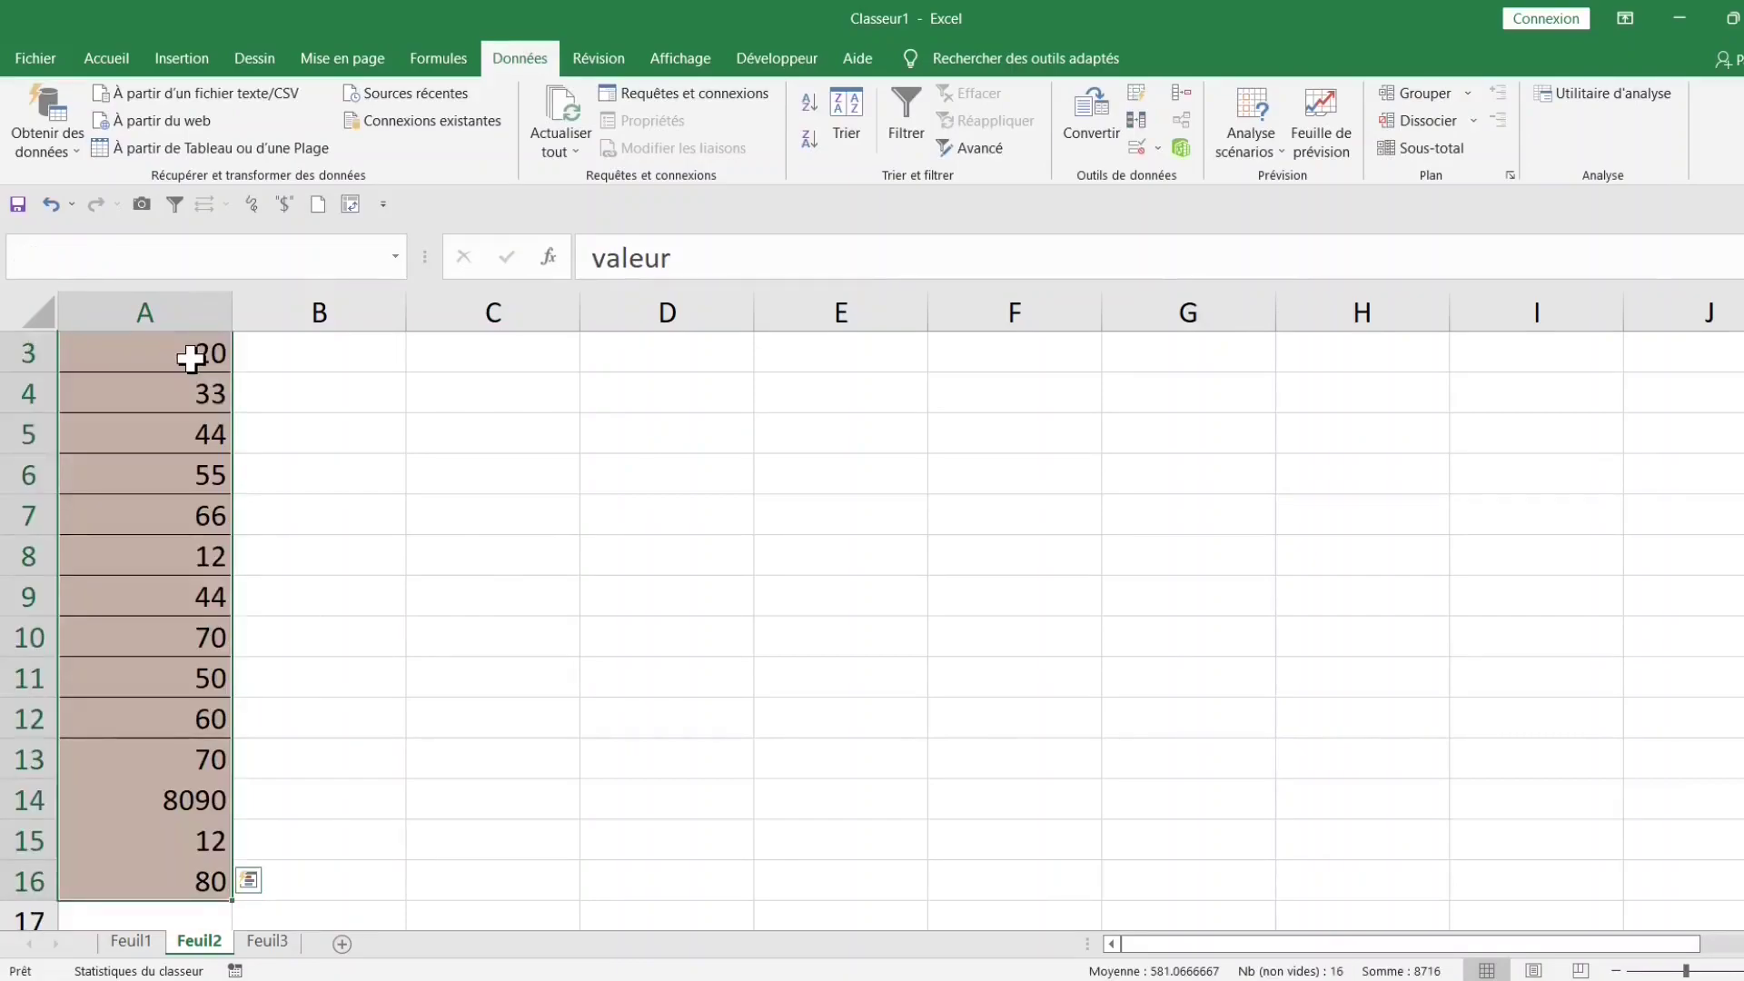
left_click(110, 57)
left_click(322, 141)
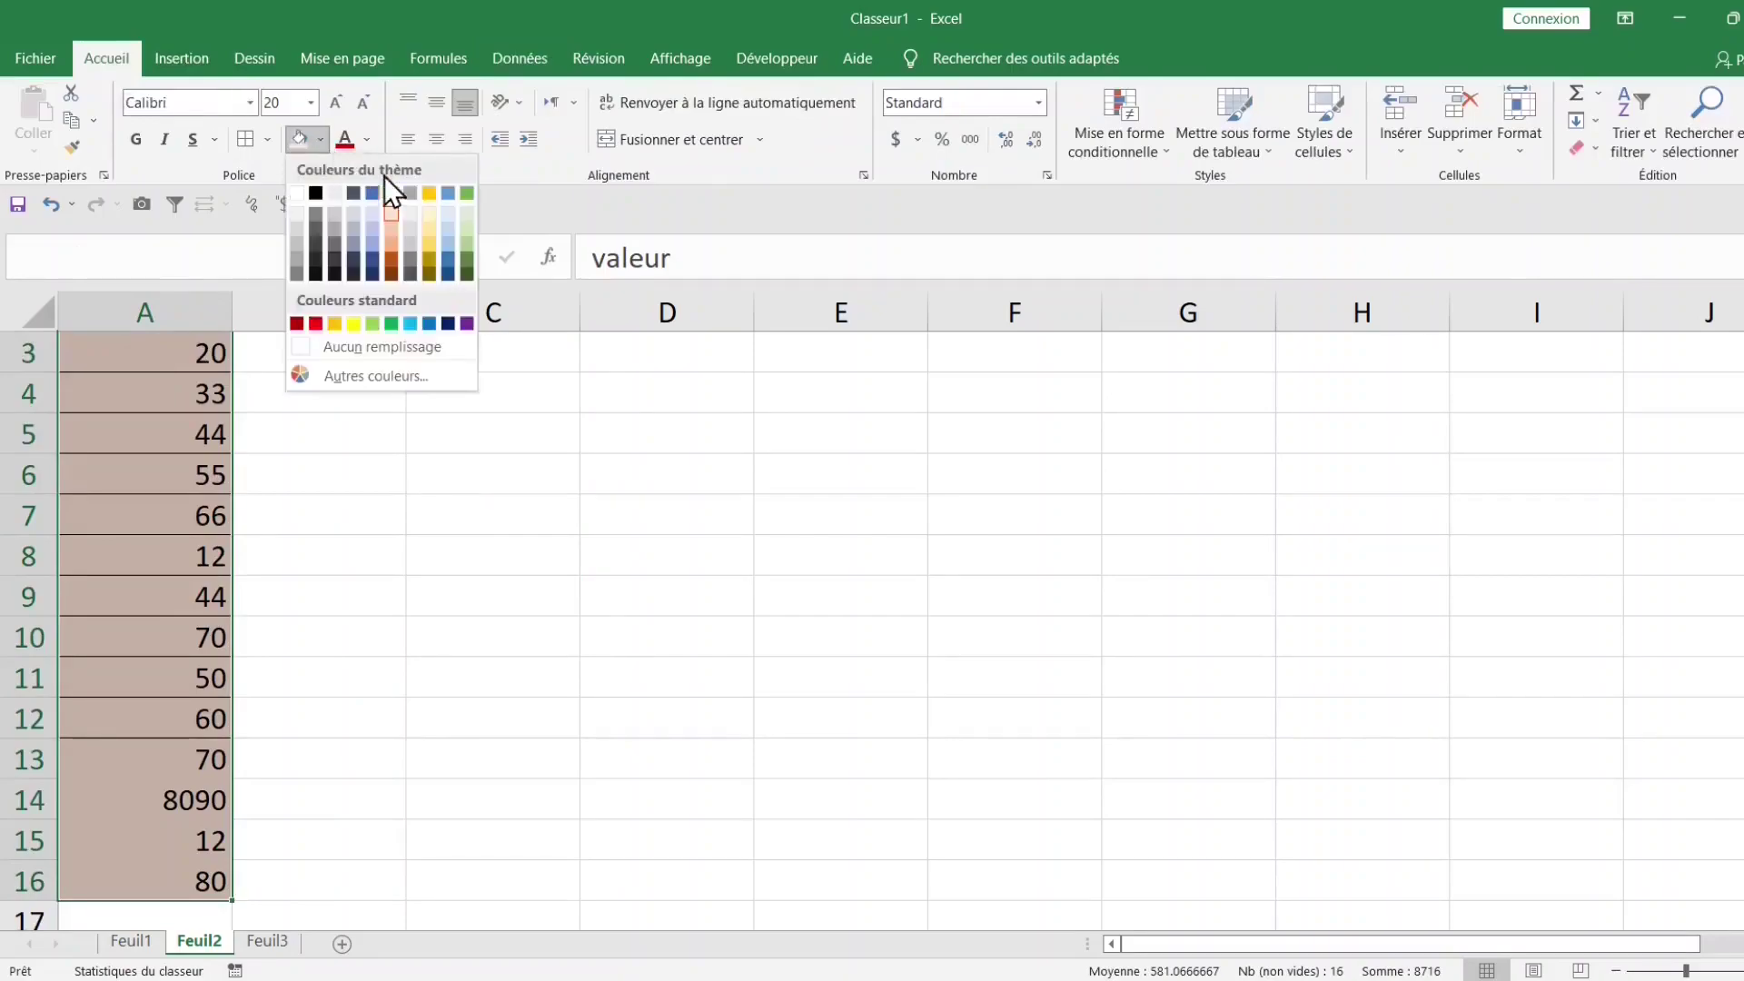
left_click(468, 223)
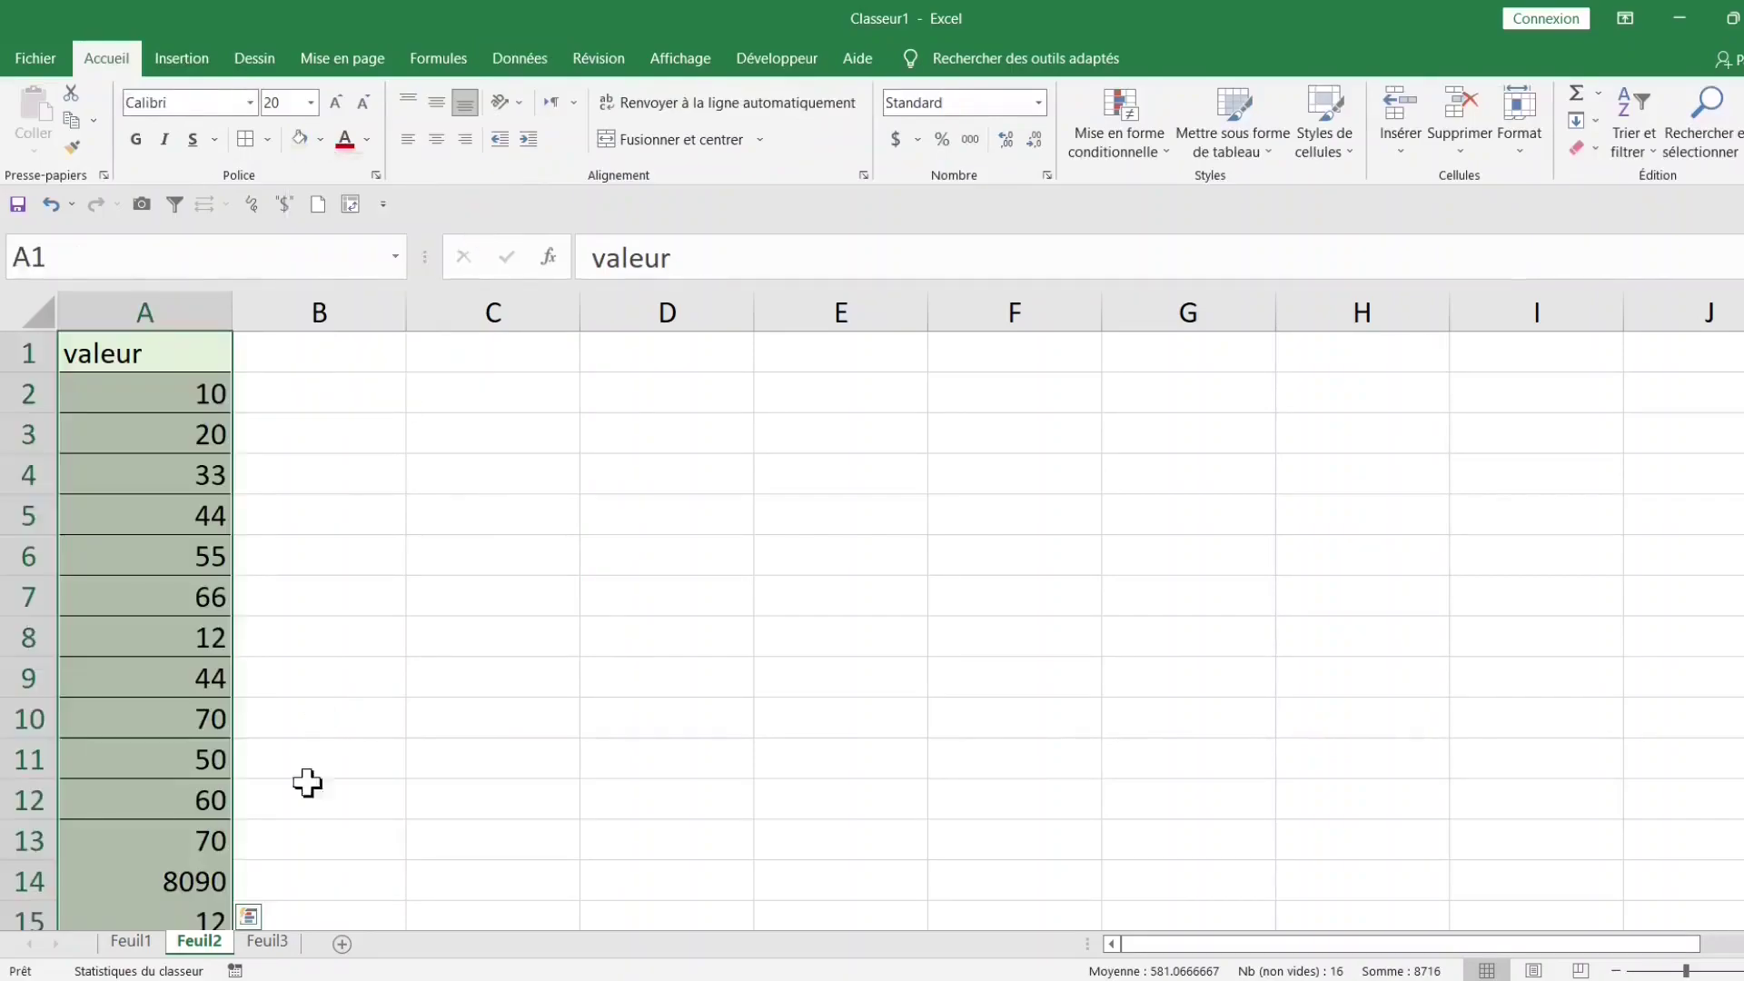
- Correct the value in cell A14 to 80
left_click(193, 872)
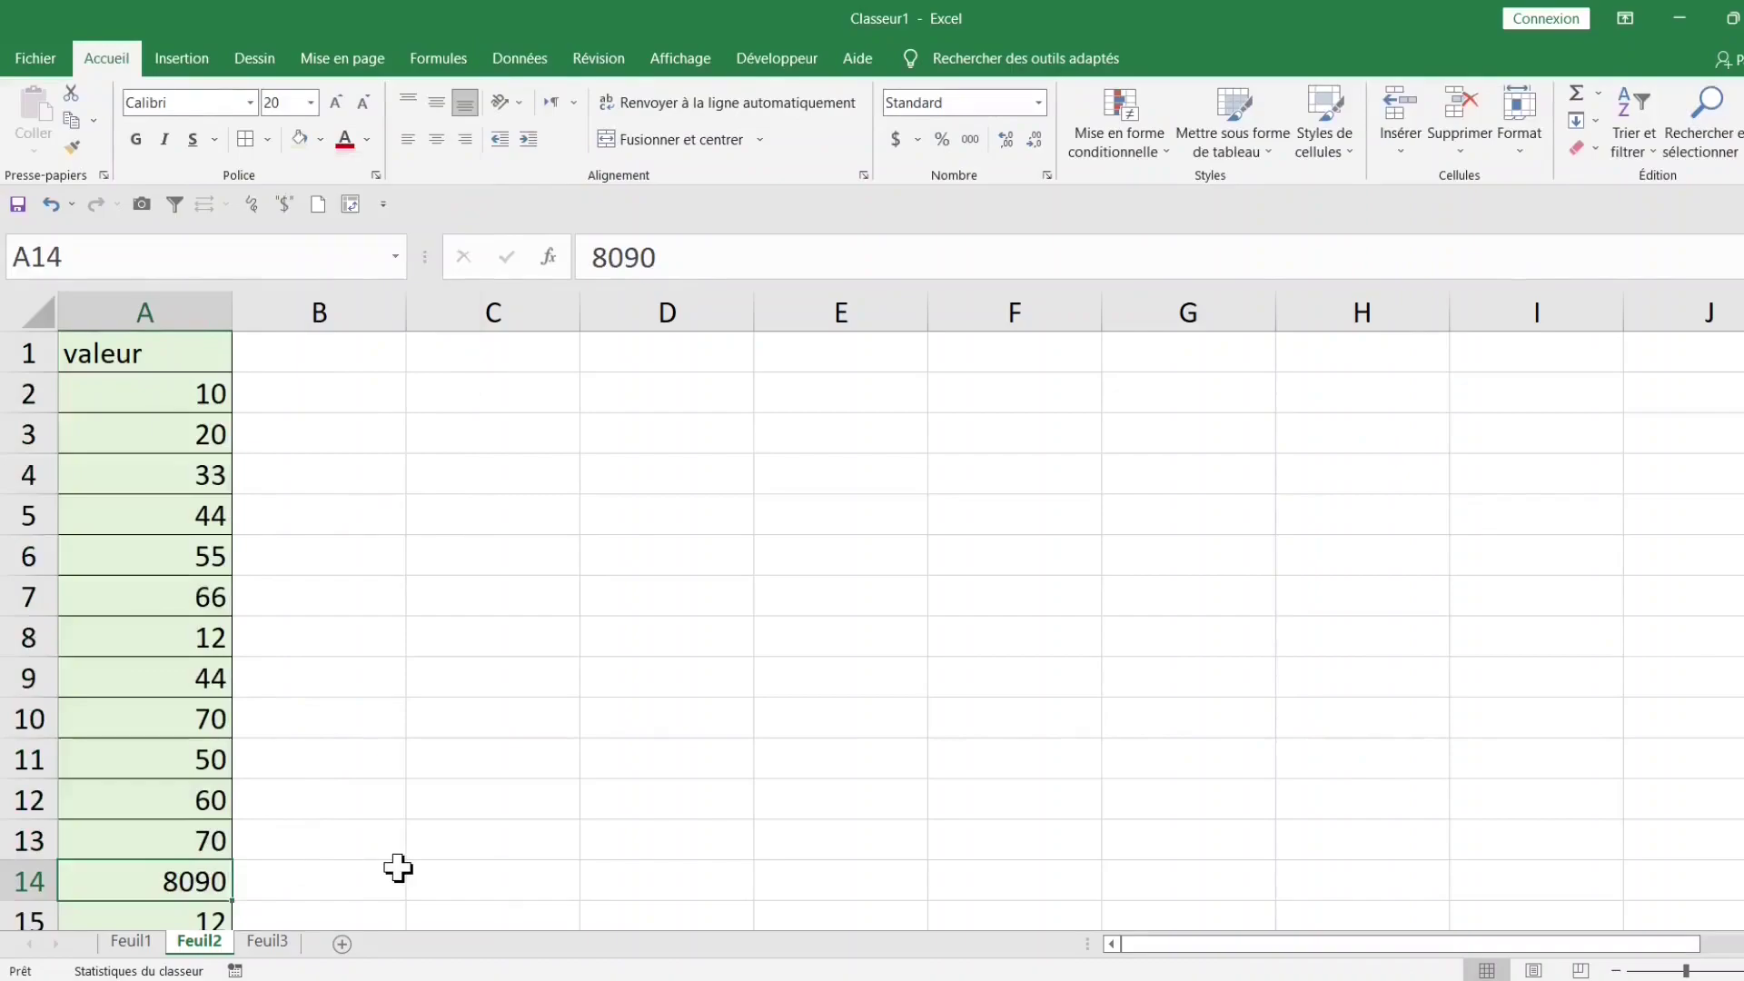
type("80")
key("Return")
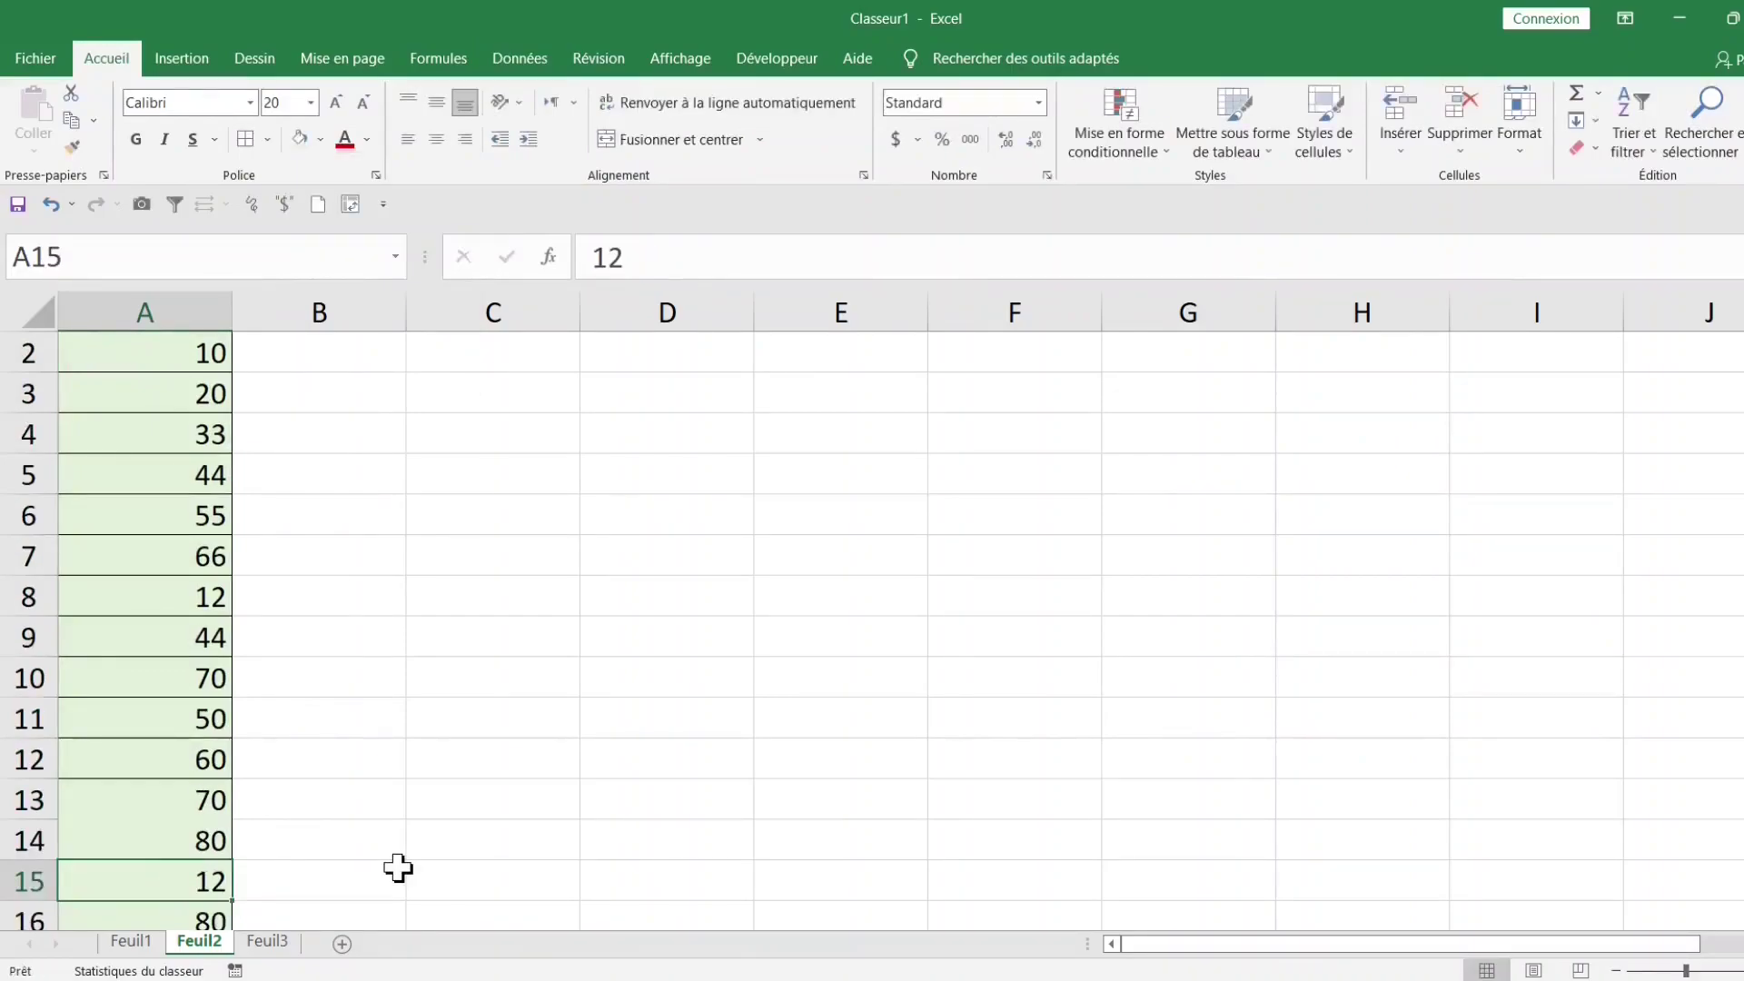
- Enter the two-line header "moyenne mobile" in cell B1, with a line break between the words
left_click(474, 592)
scroll(545, 501, "up", 1)
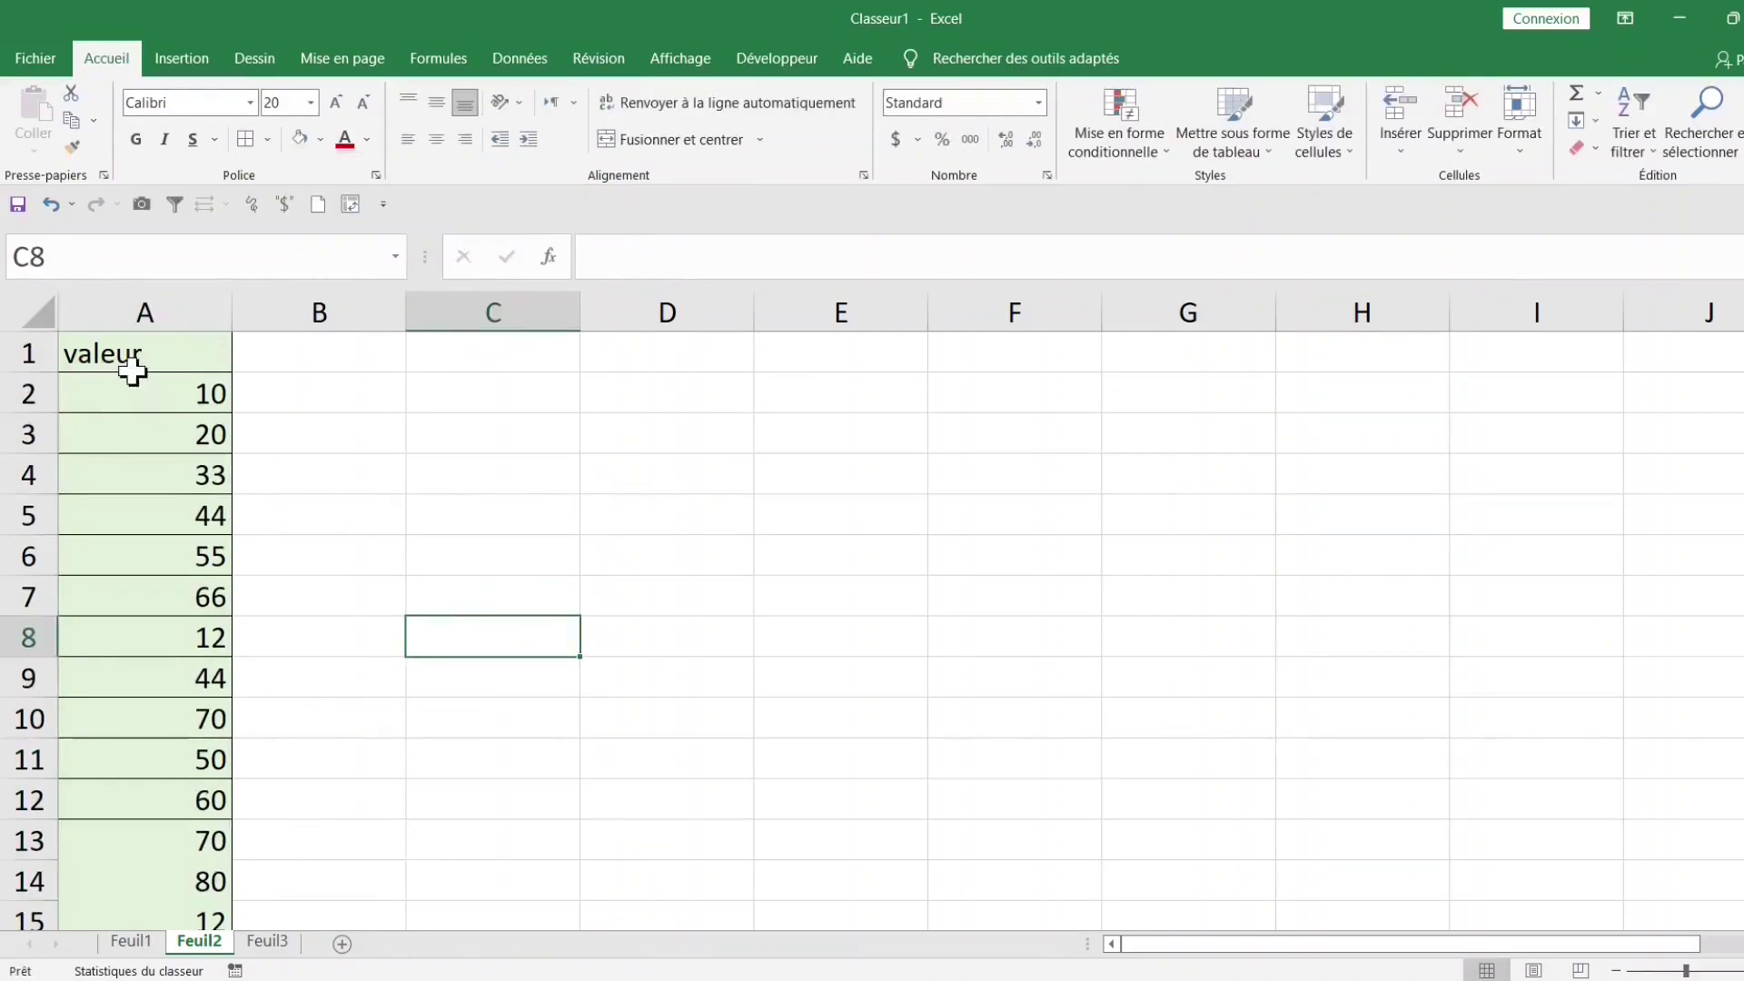
left_click(316, 354)
type("moyenne")
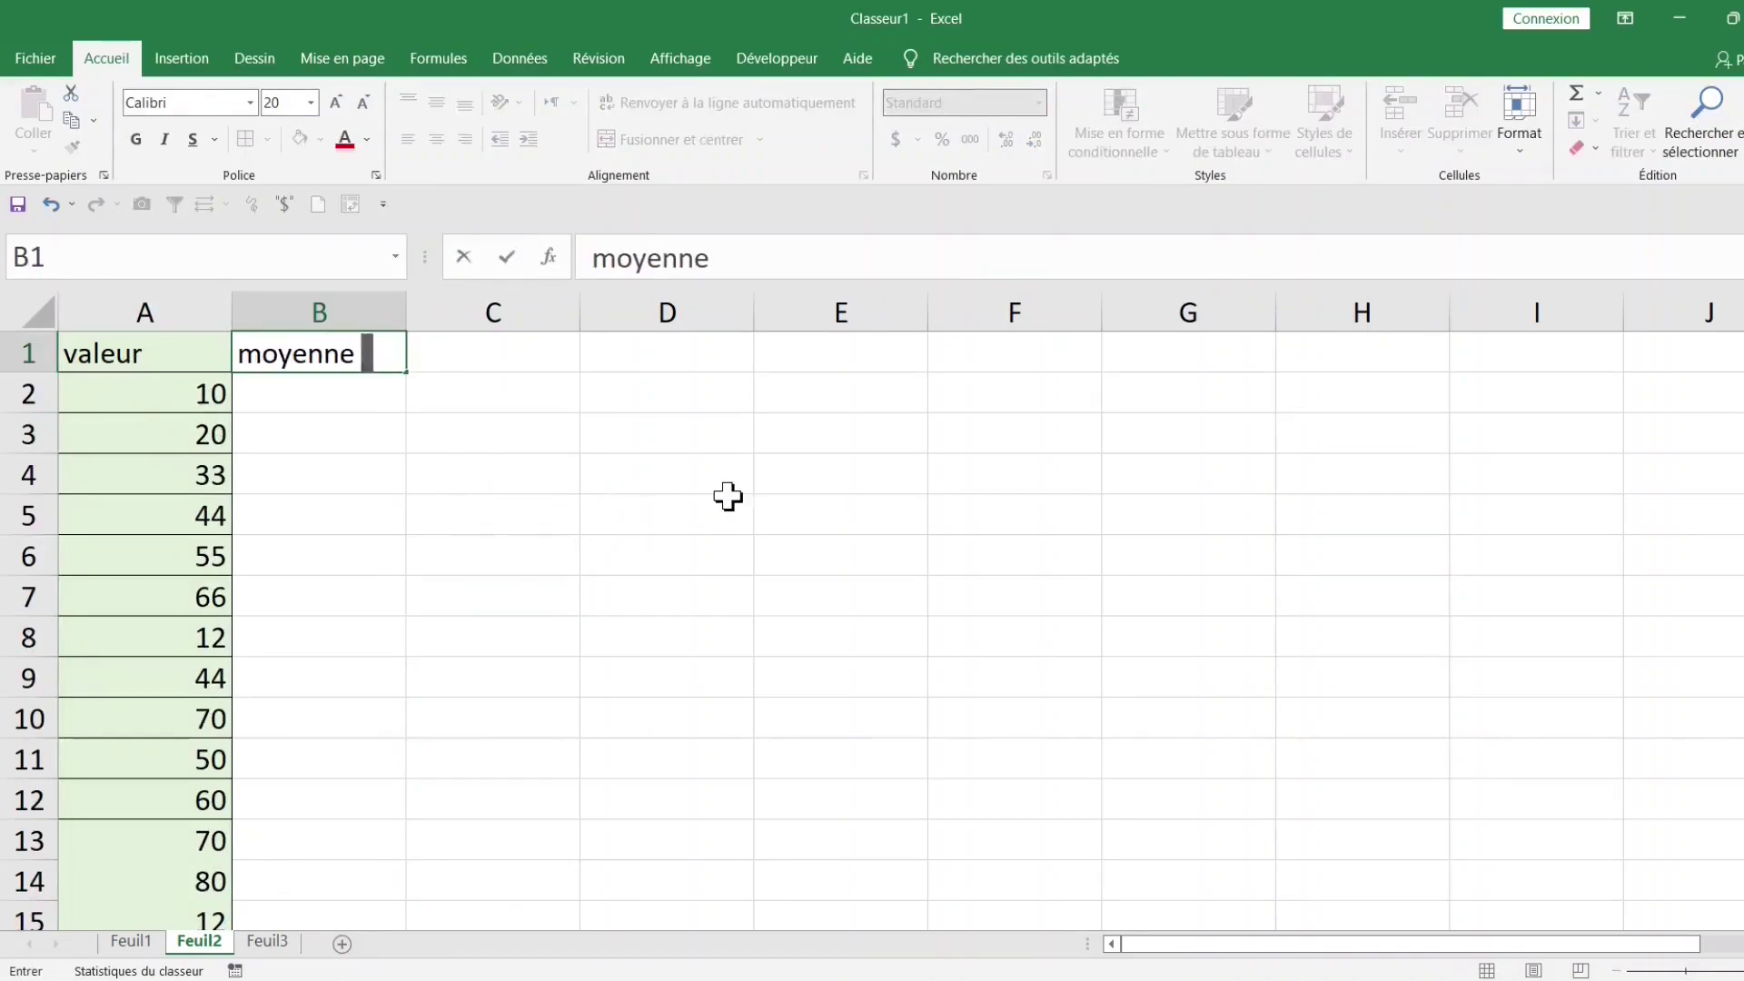
key("alt+Return")
type("mob")
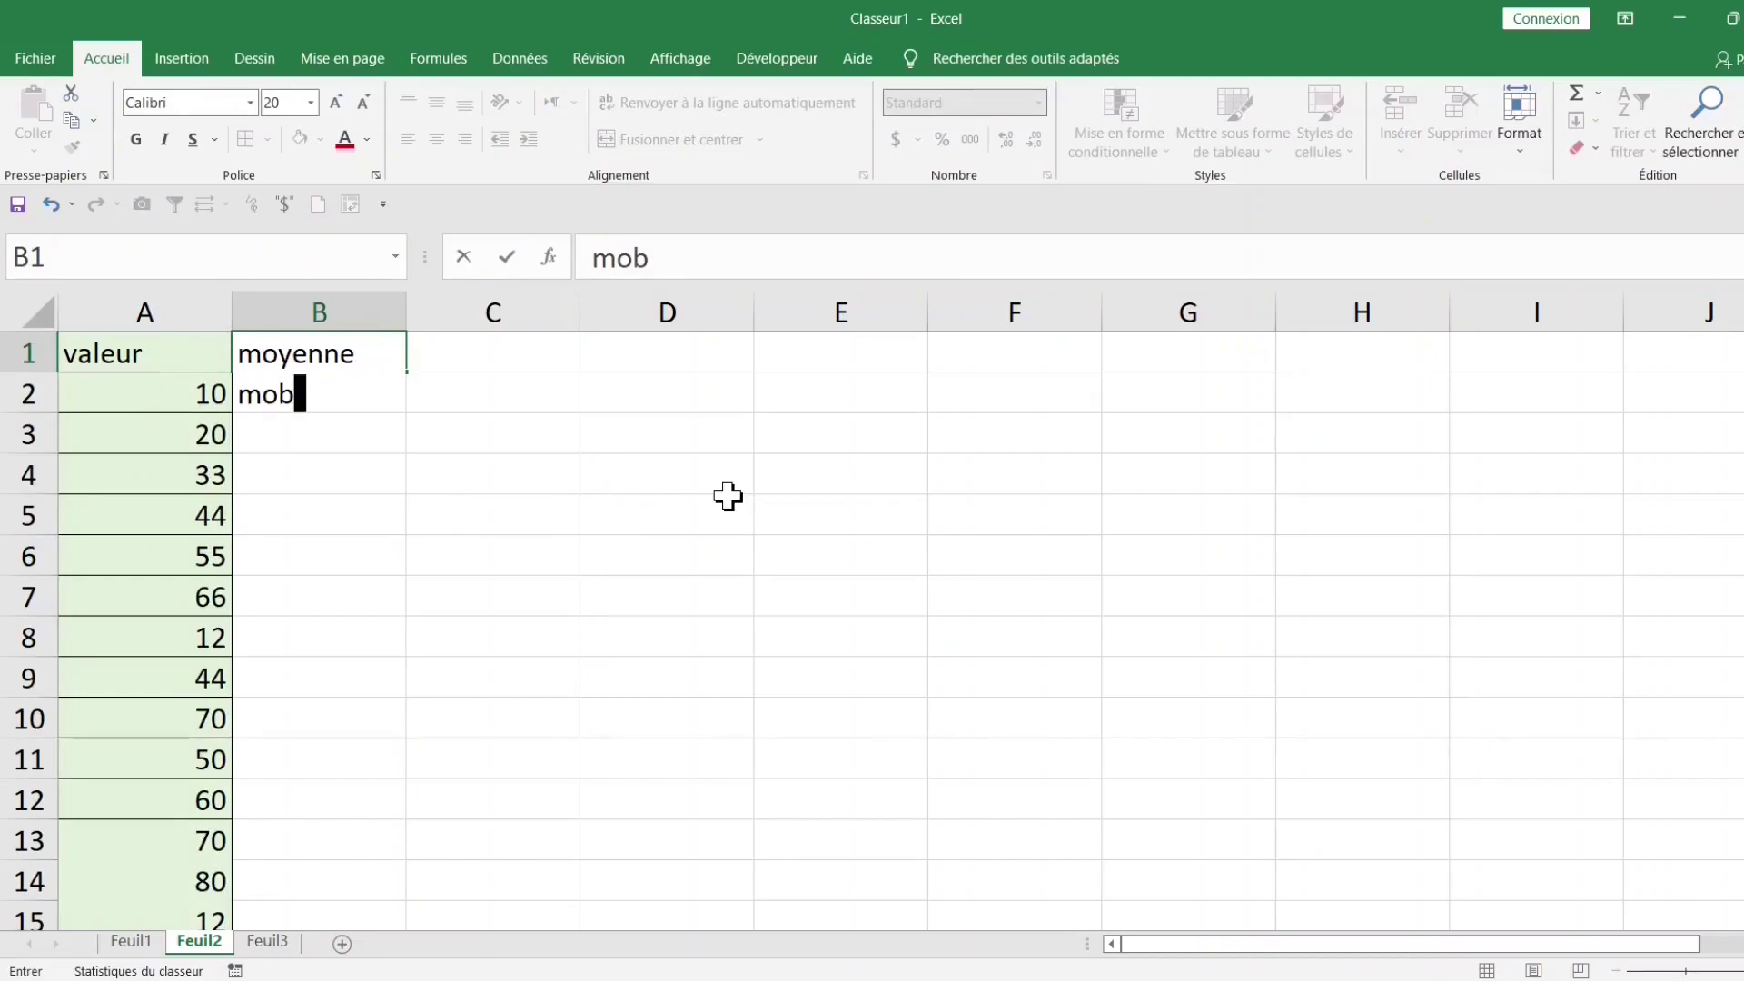
type("ile")
left_click(331, 556)
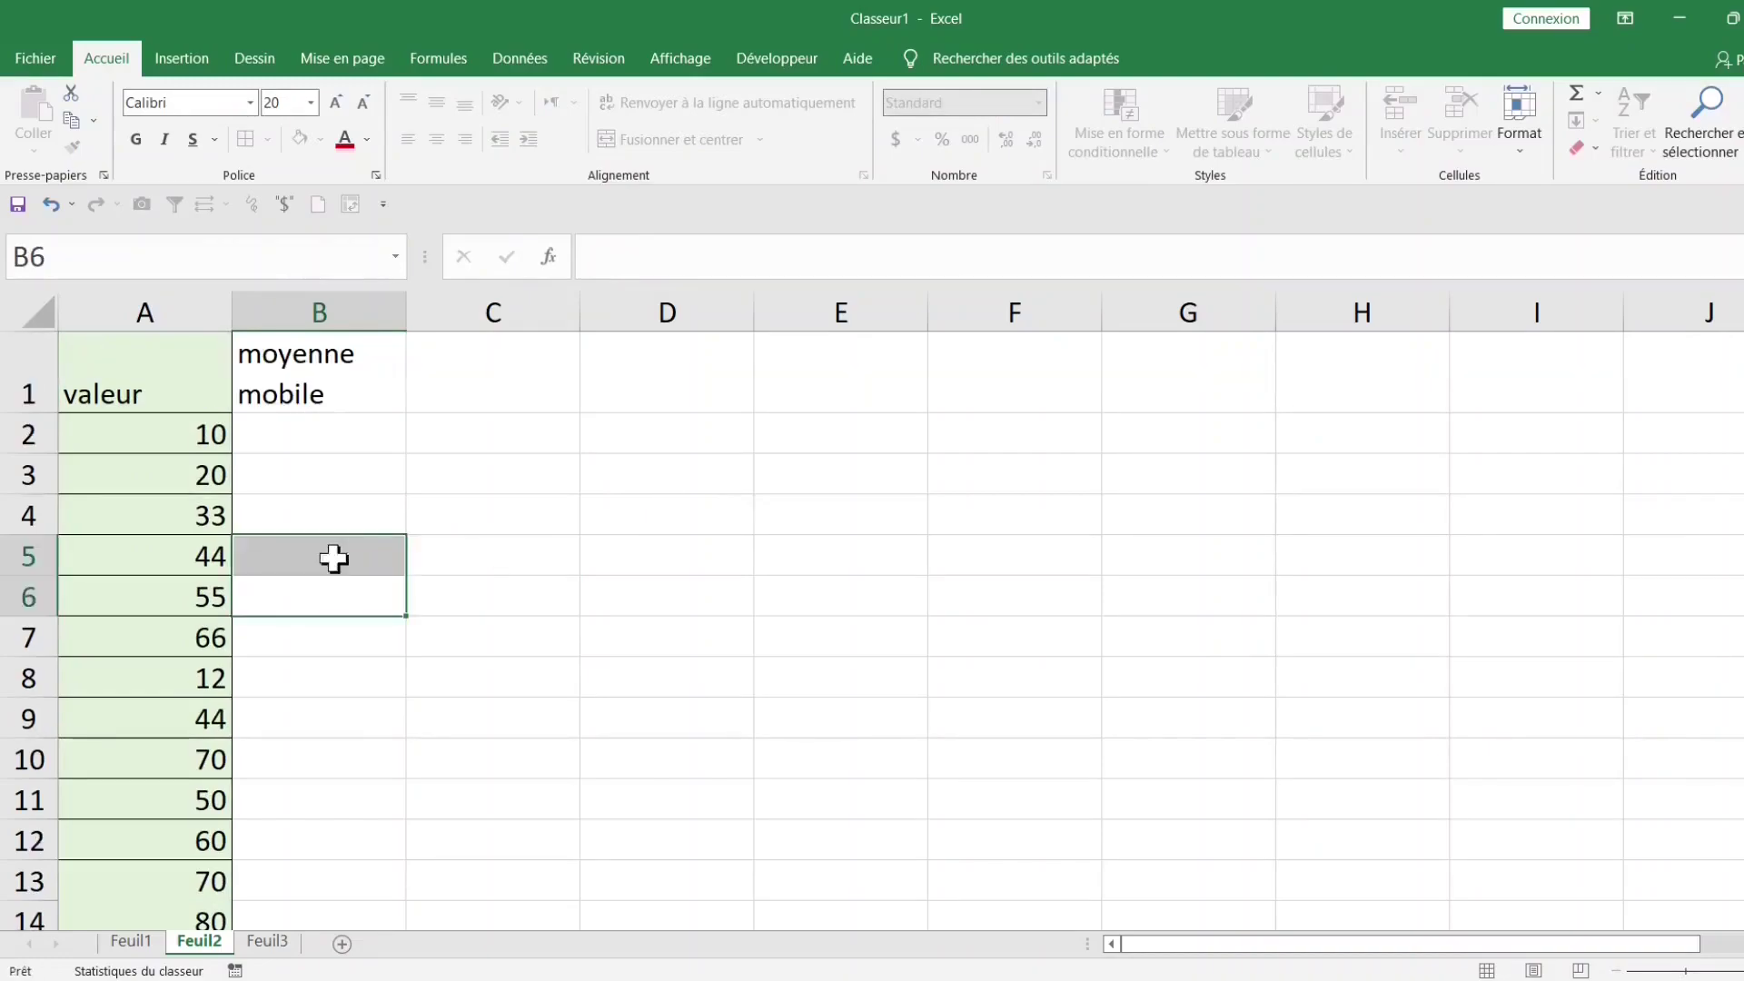
left_click(358, 354)
left_click(330, 428)
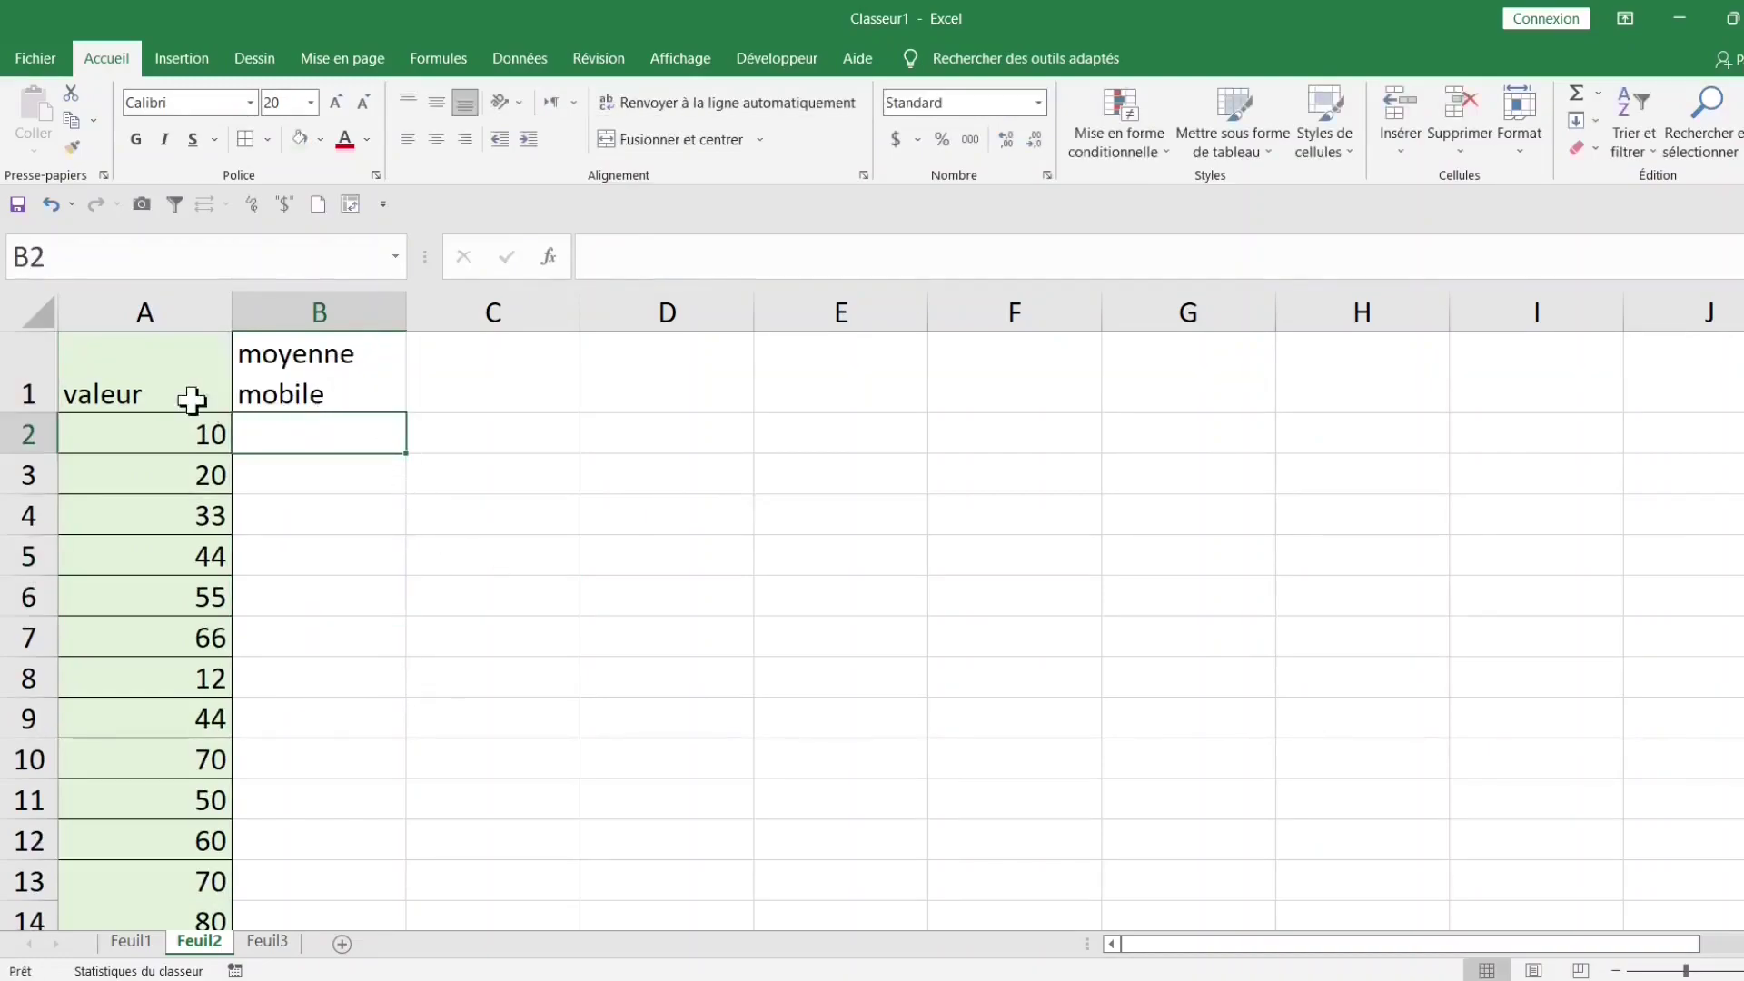
- Apply all borders to the range A1:B16
left_click(189, 416)
left_click(354, 428)
left_click_drag(194, 381, 323, 841)
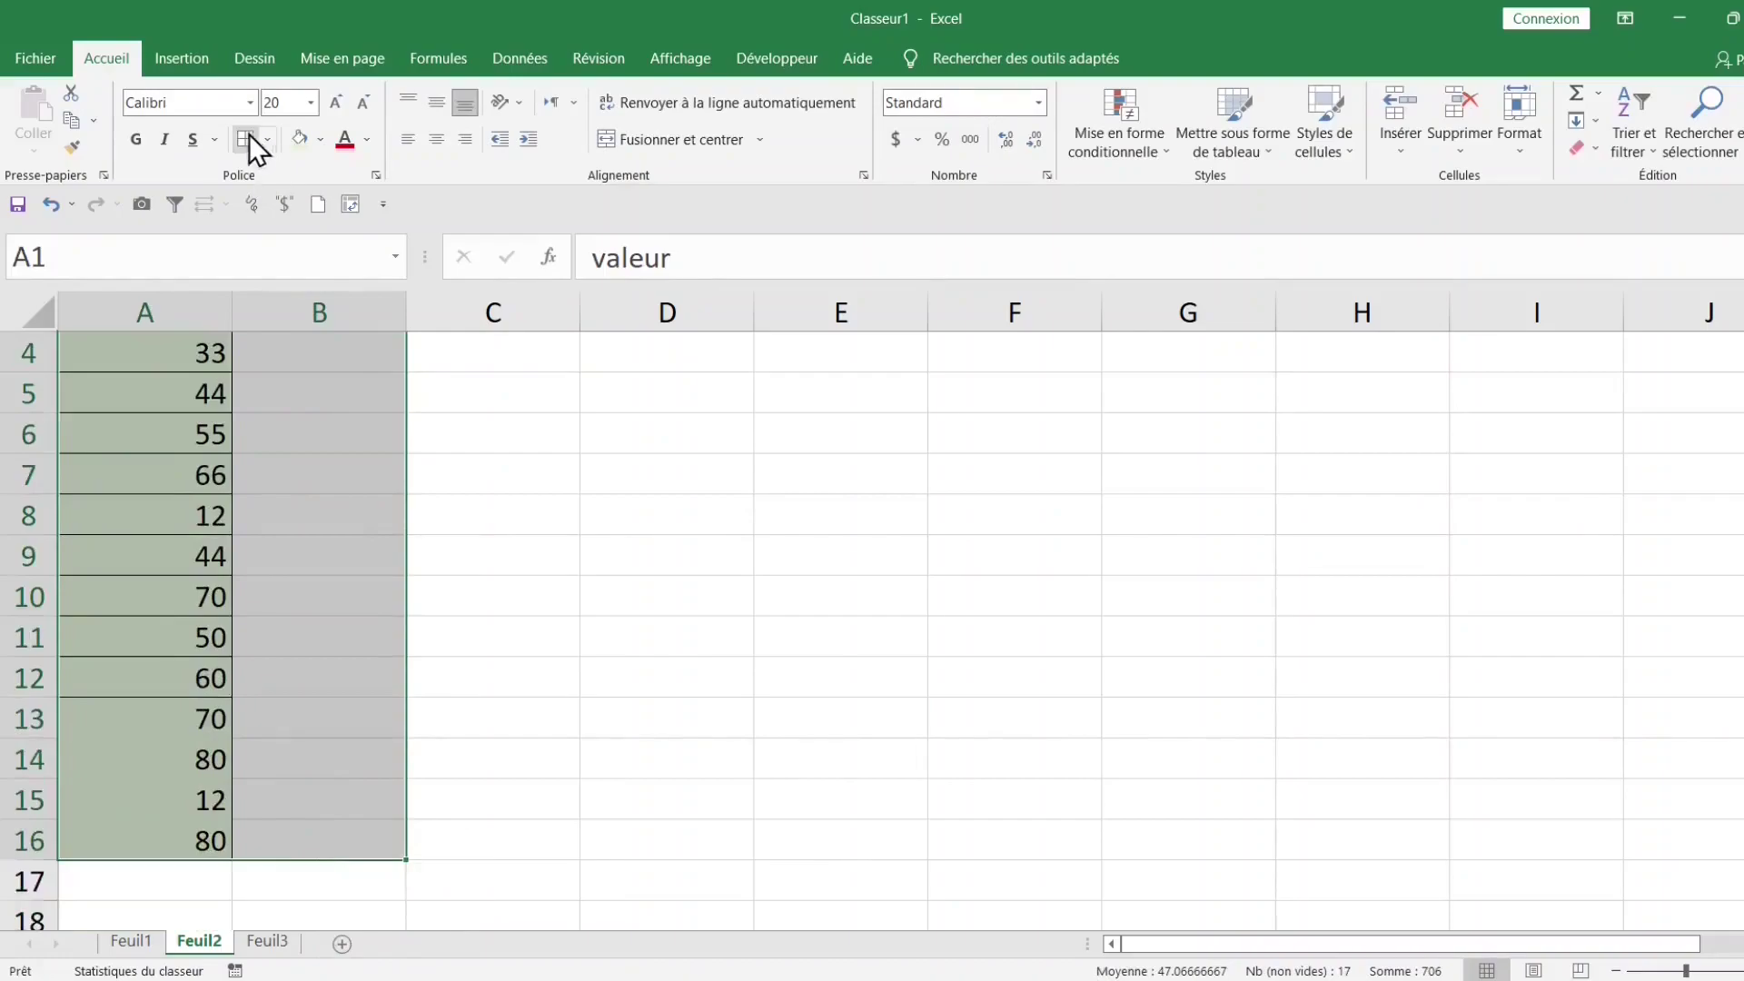
scroll(281, 300, "up", 1)
left_click(318, 428)
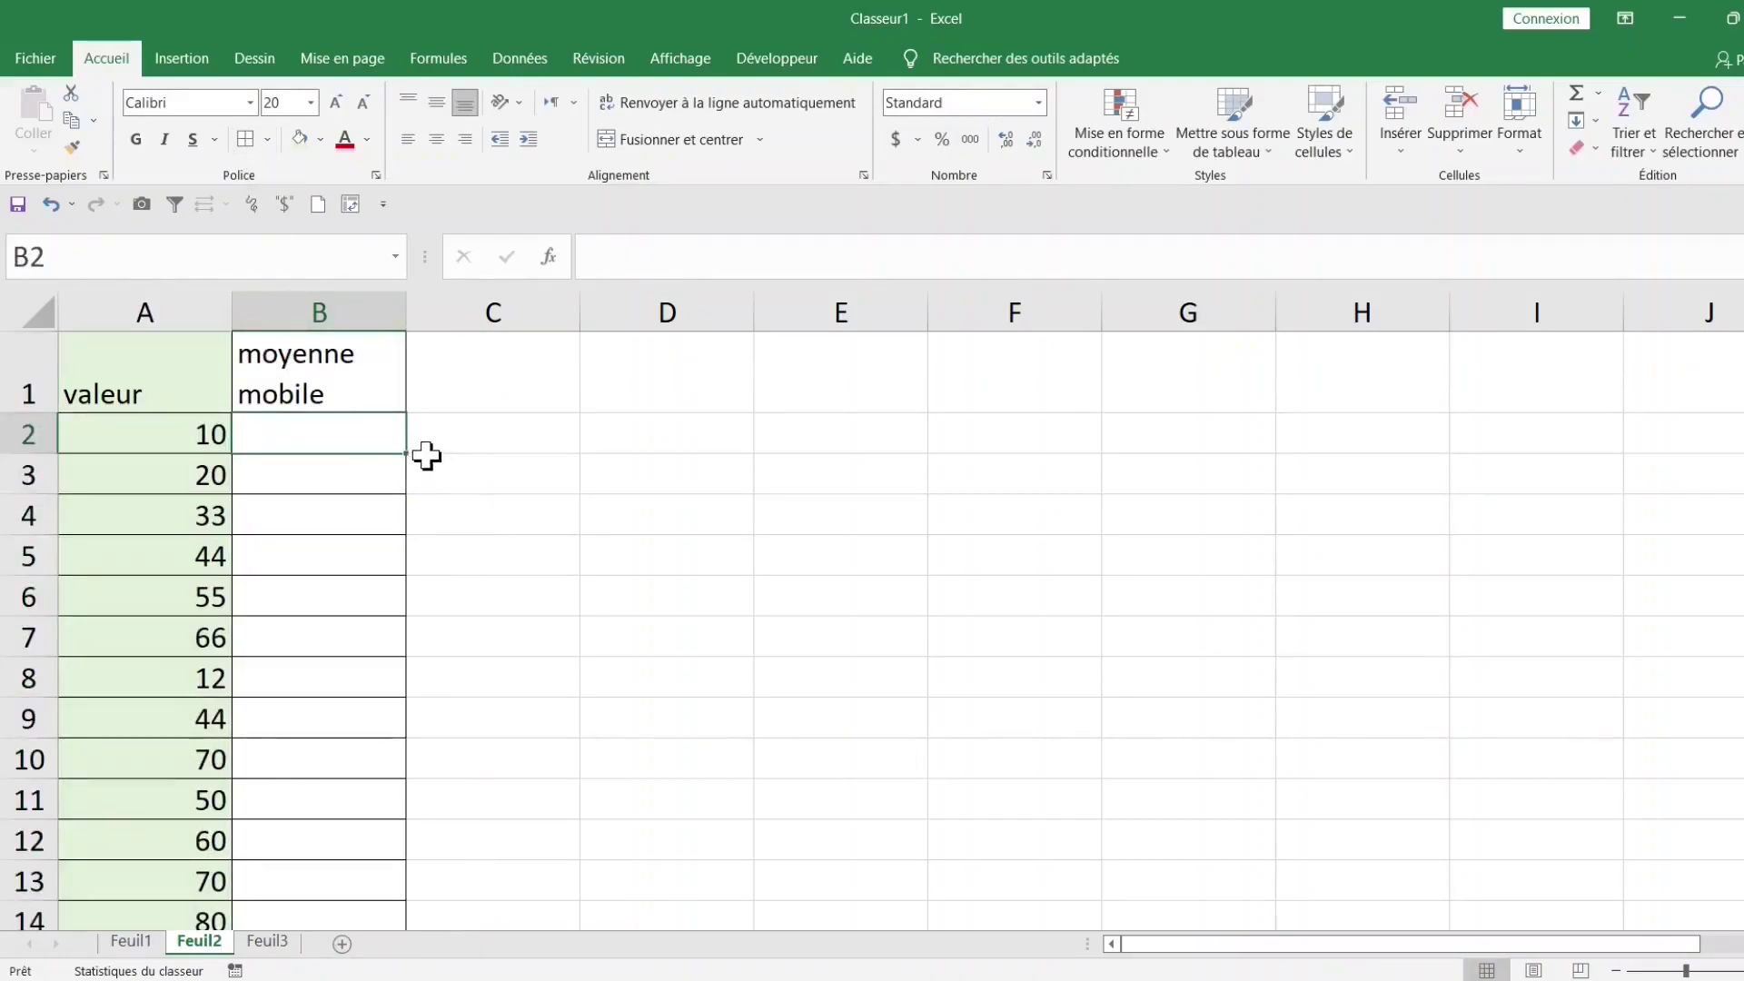
- Open the Moyenne mobile tool from the data analysis utility
left_click(425, 60)
left_click(523, 57)
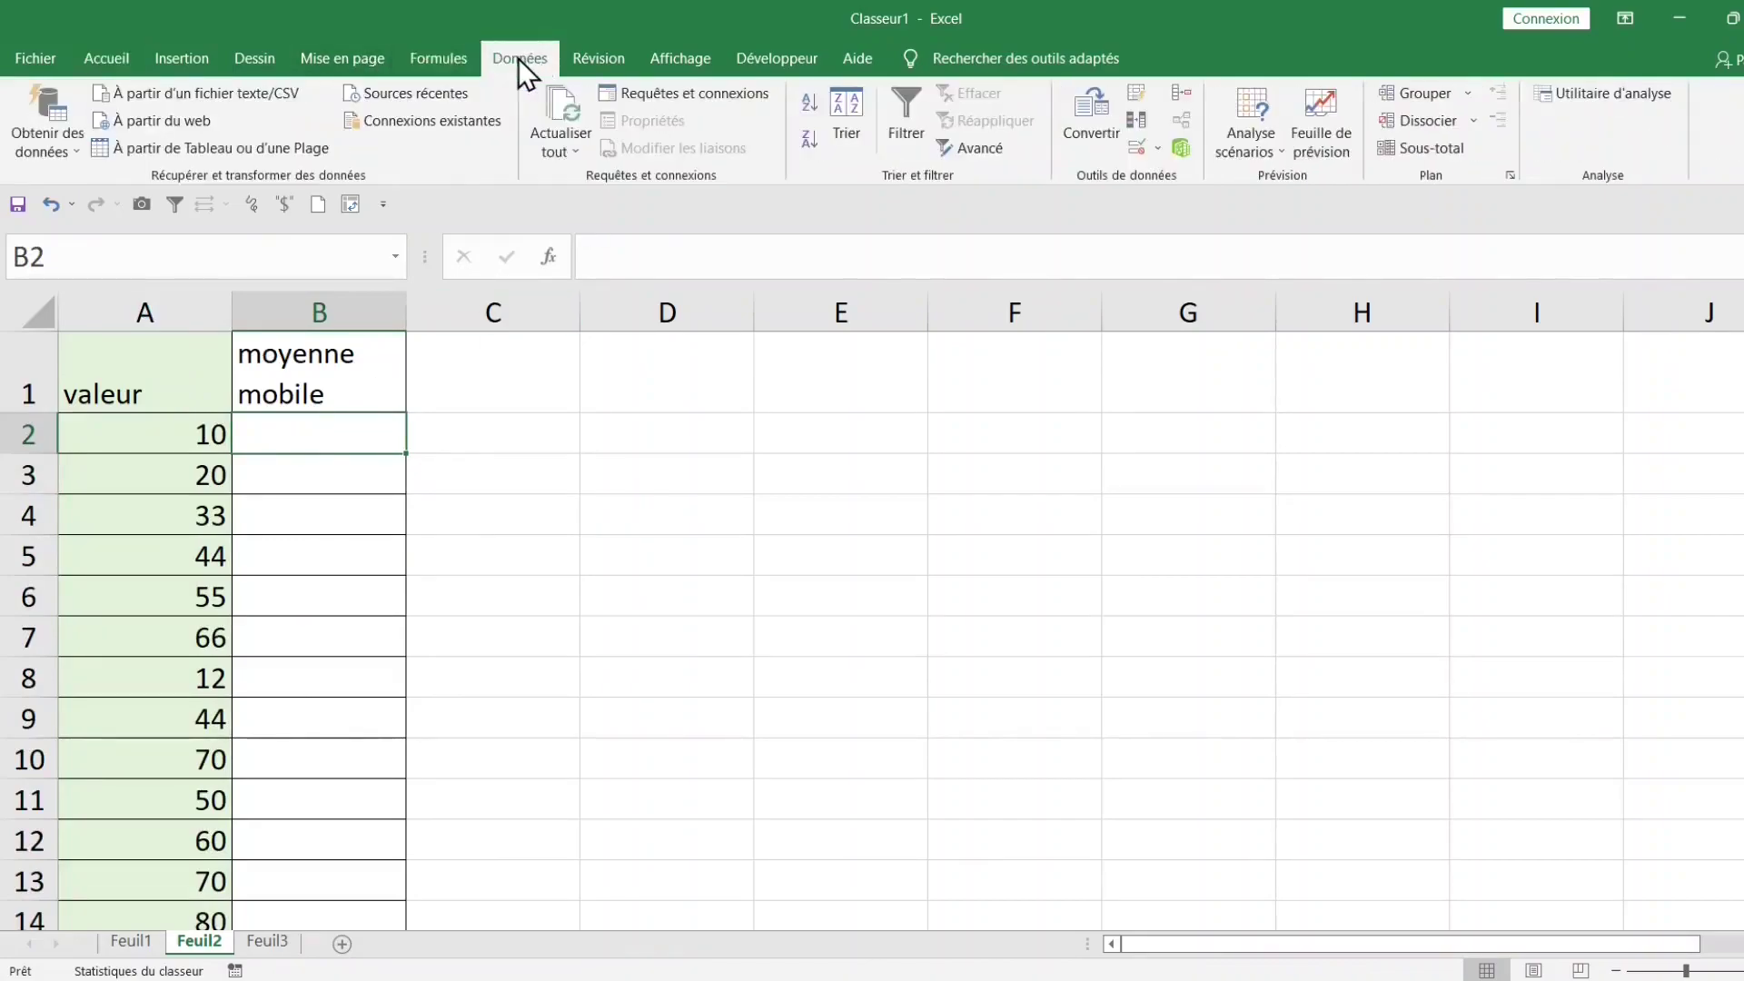
left_click(1597, 95)
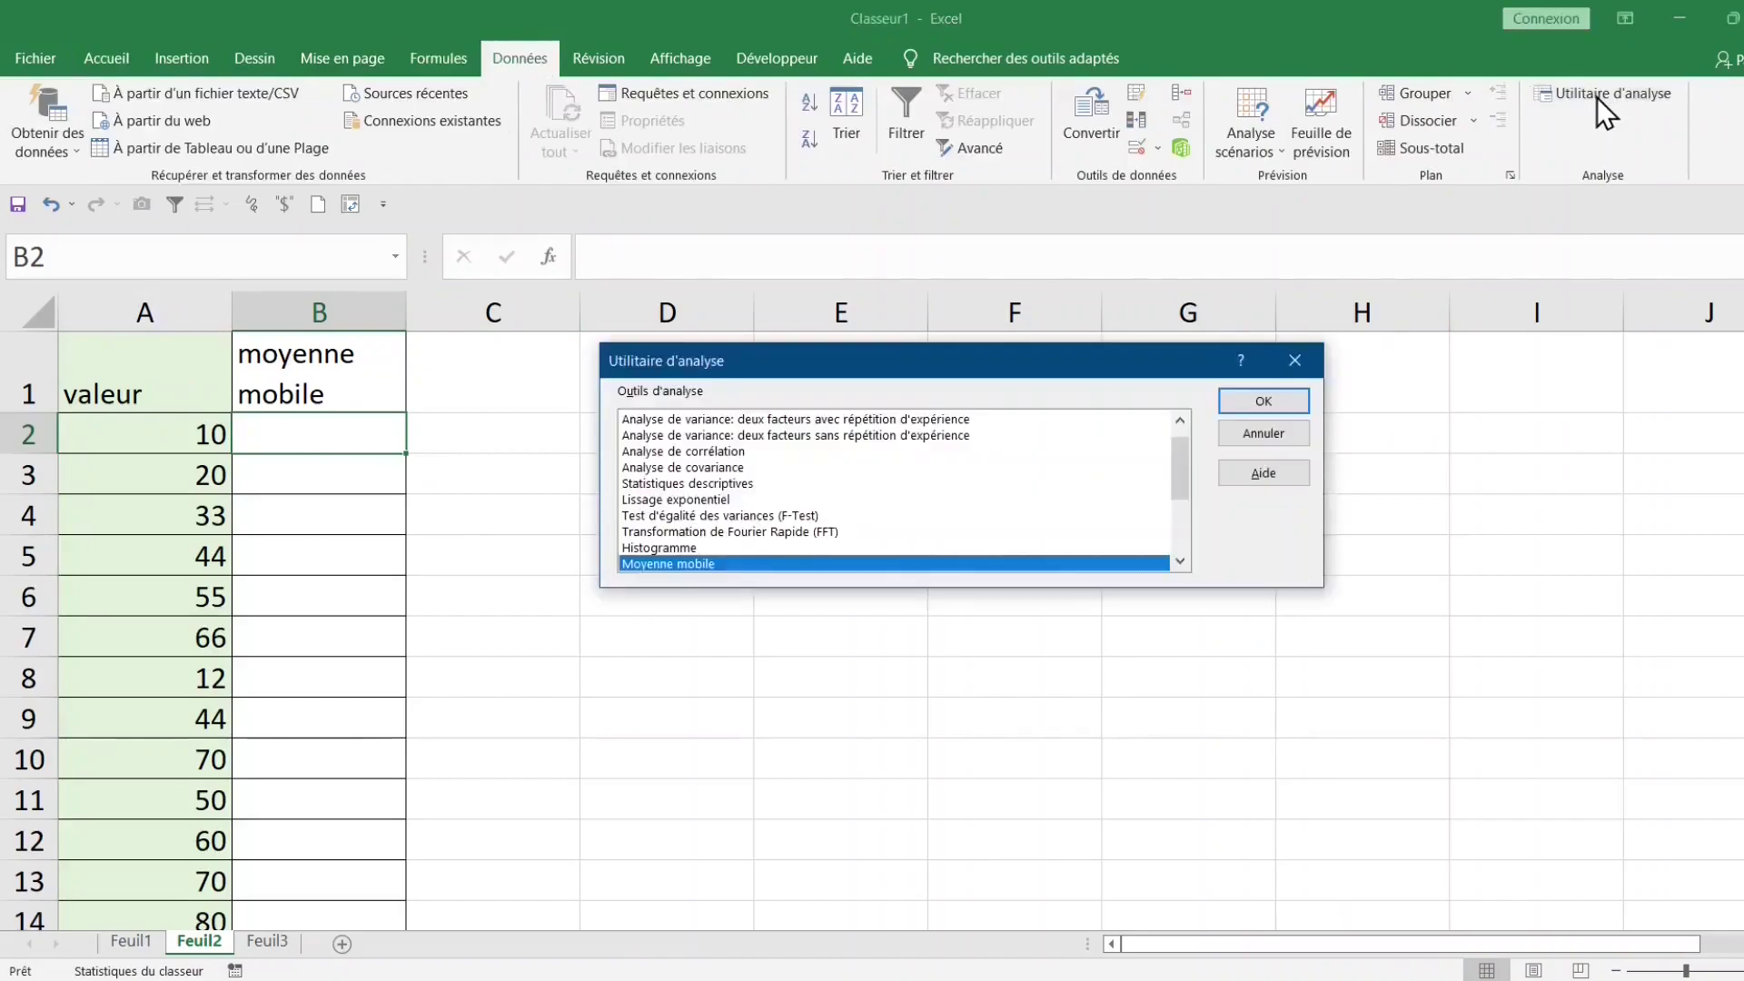
left_click(712, 472)
left_click(689, 515)
left_click(674, 564)
scroll(922, 525, "down", 3)
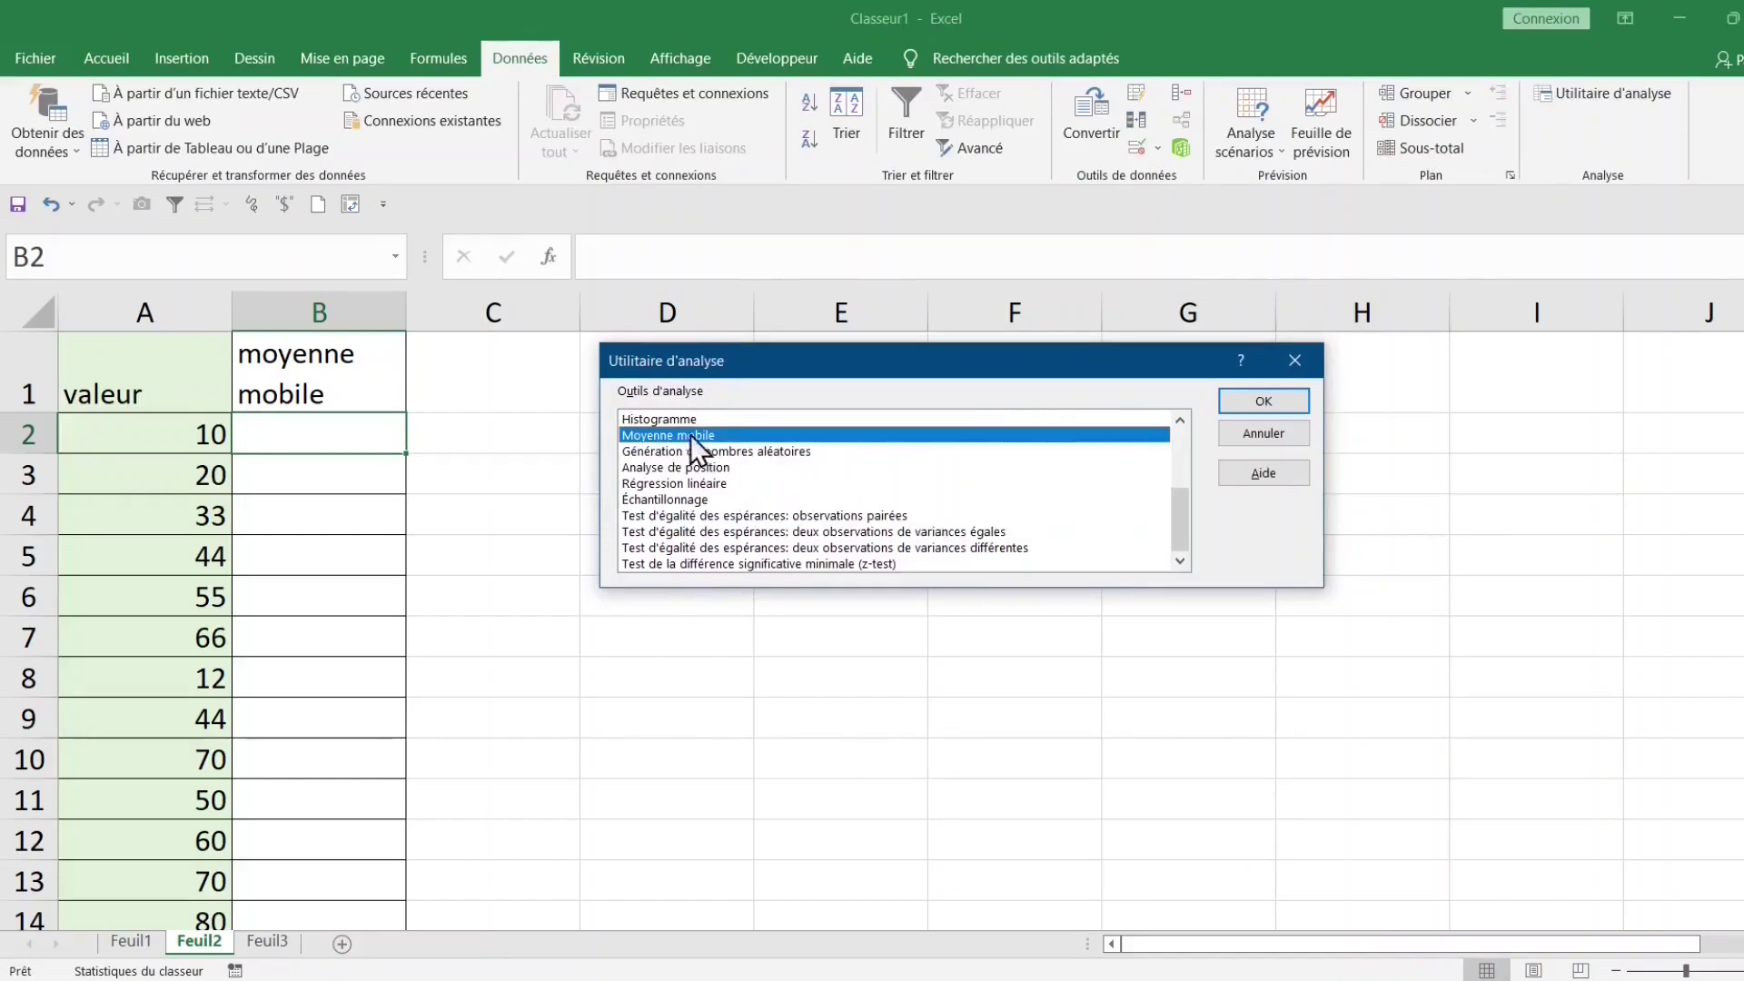
left_click(1245, 404)
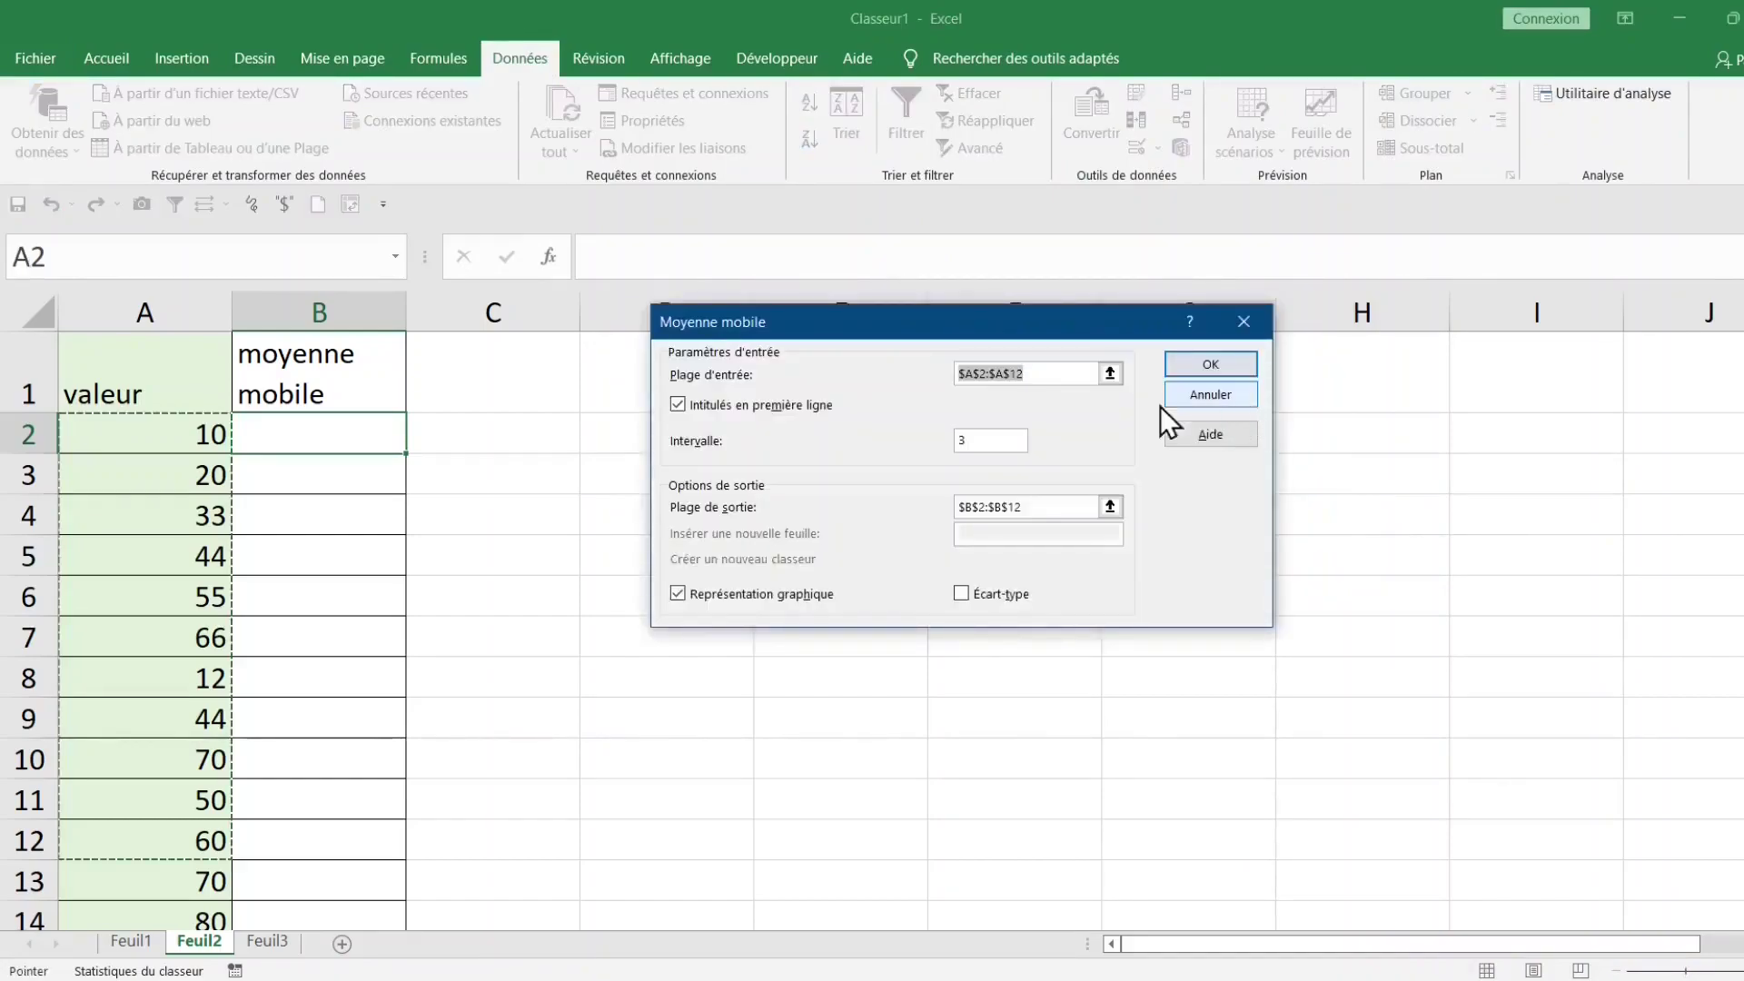
- Set the moving average's input range to A2:A16 and its output range to B2:B16
left_click_drag(155, 433, 154, 833)
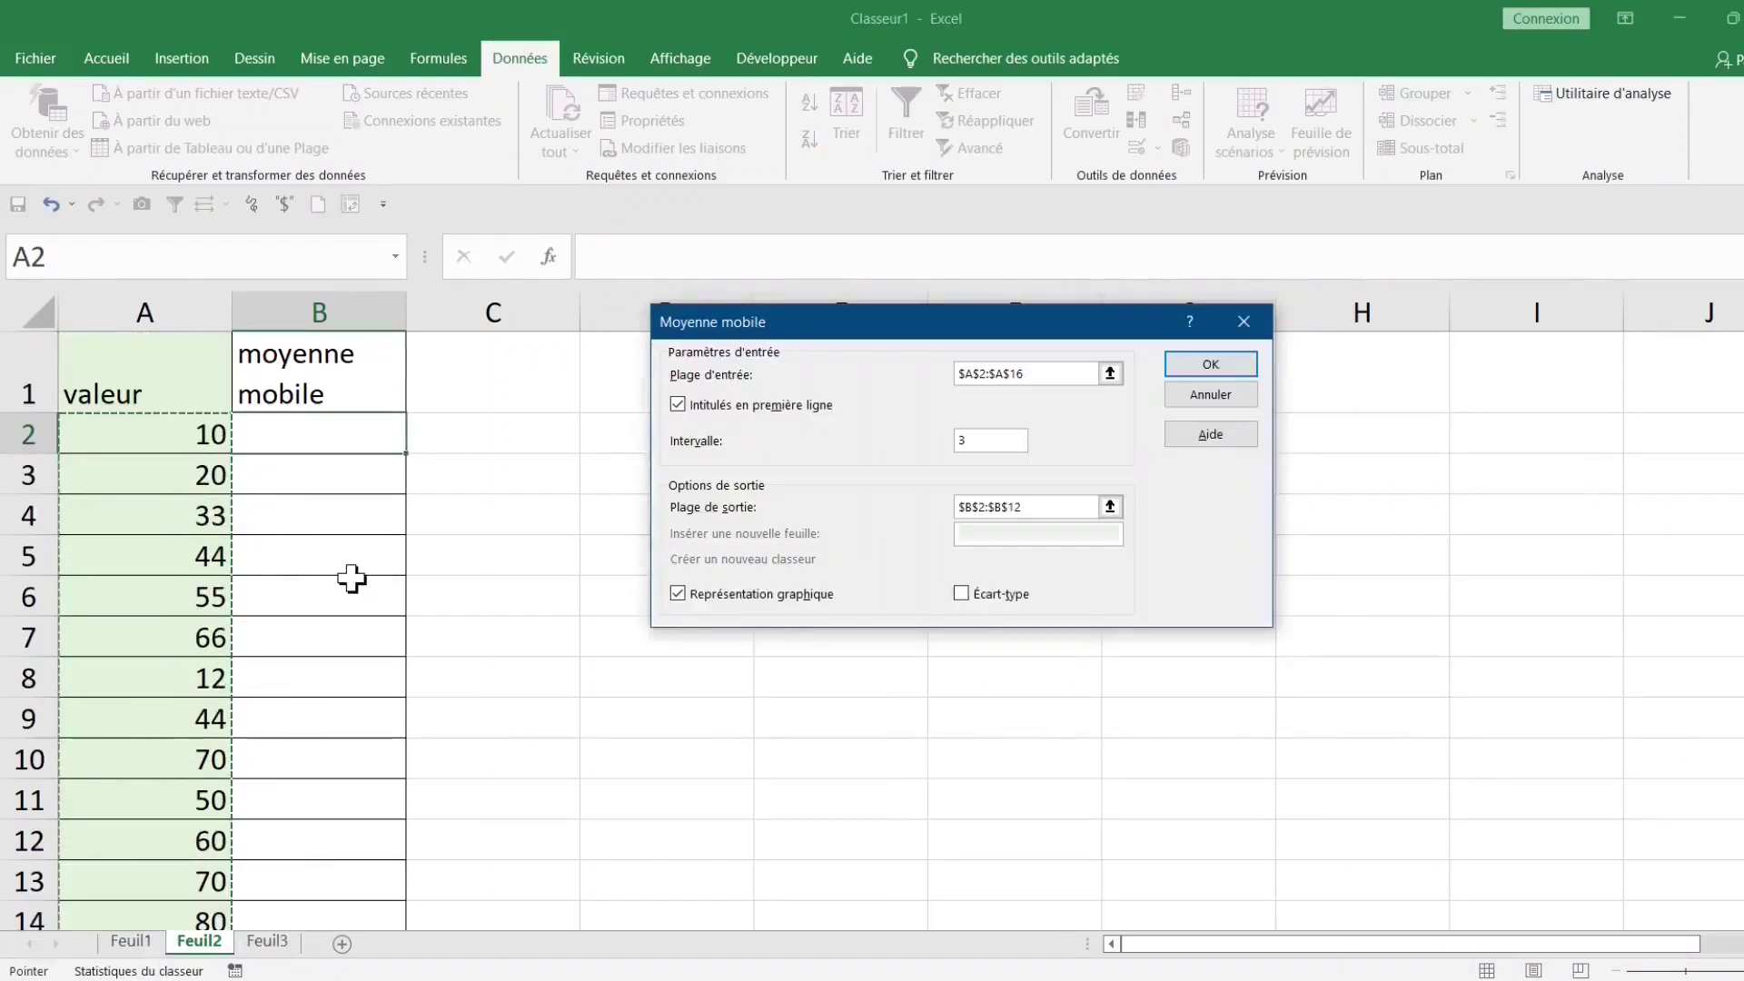
left_click(1110, 506)
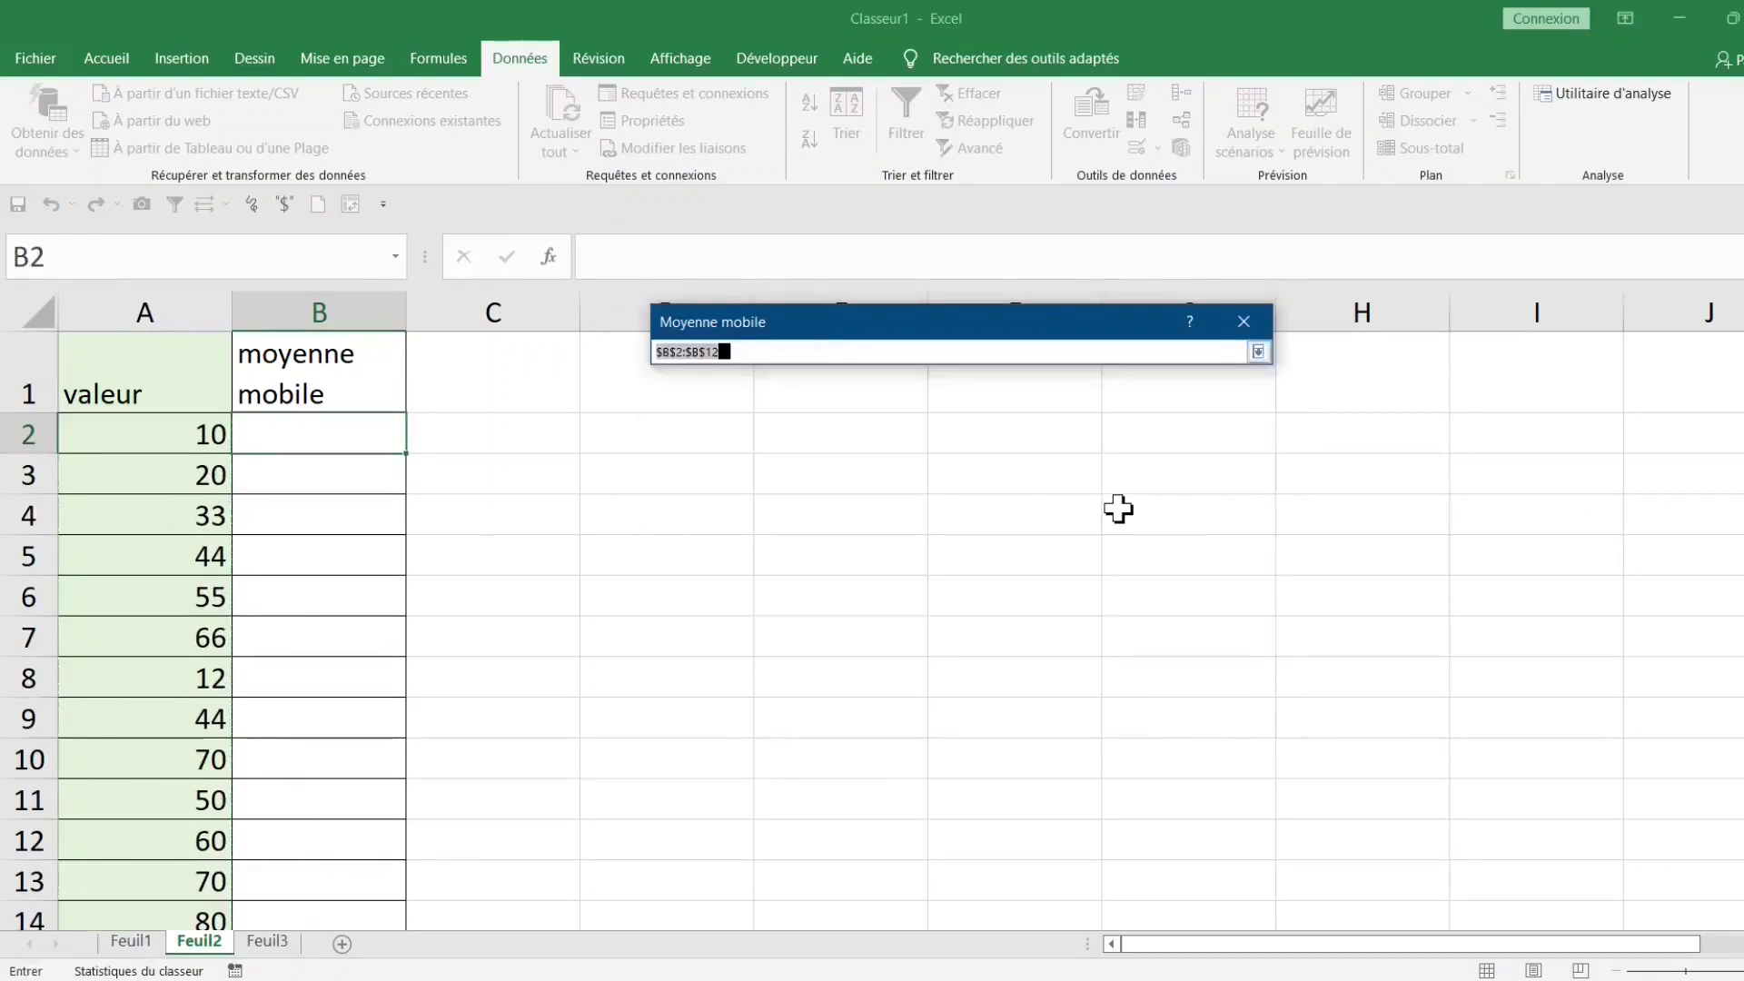
left_click_drag(311, 436, 316, 832)
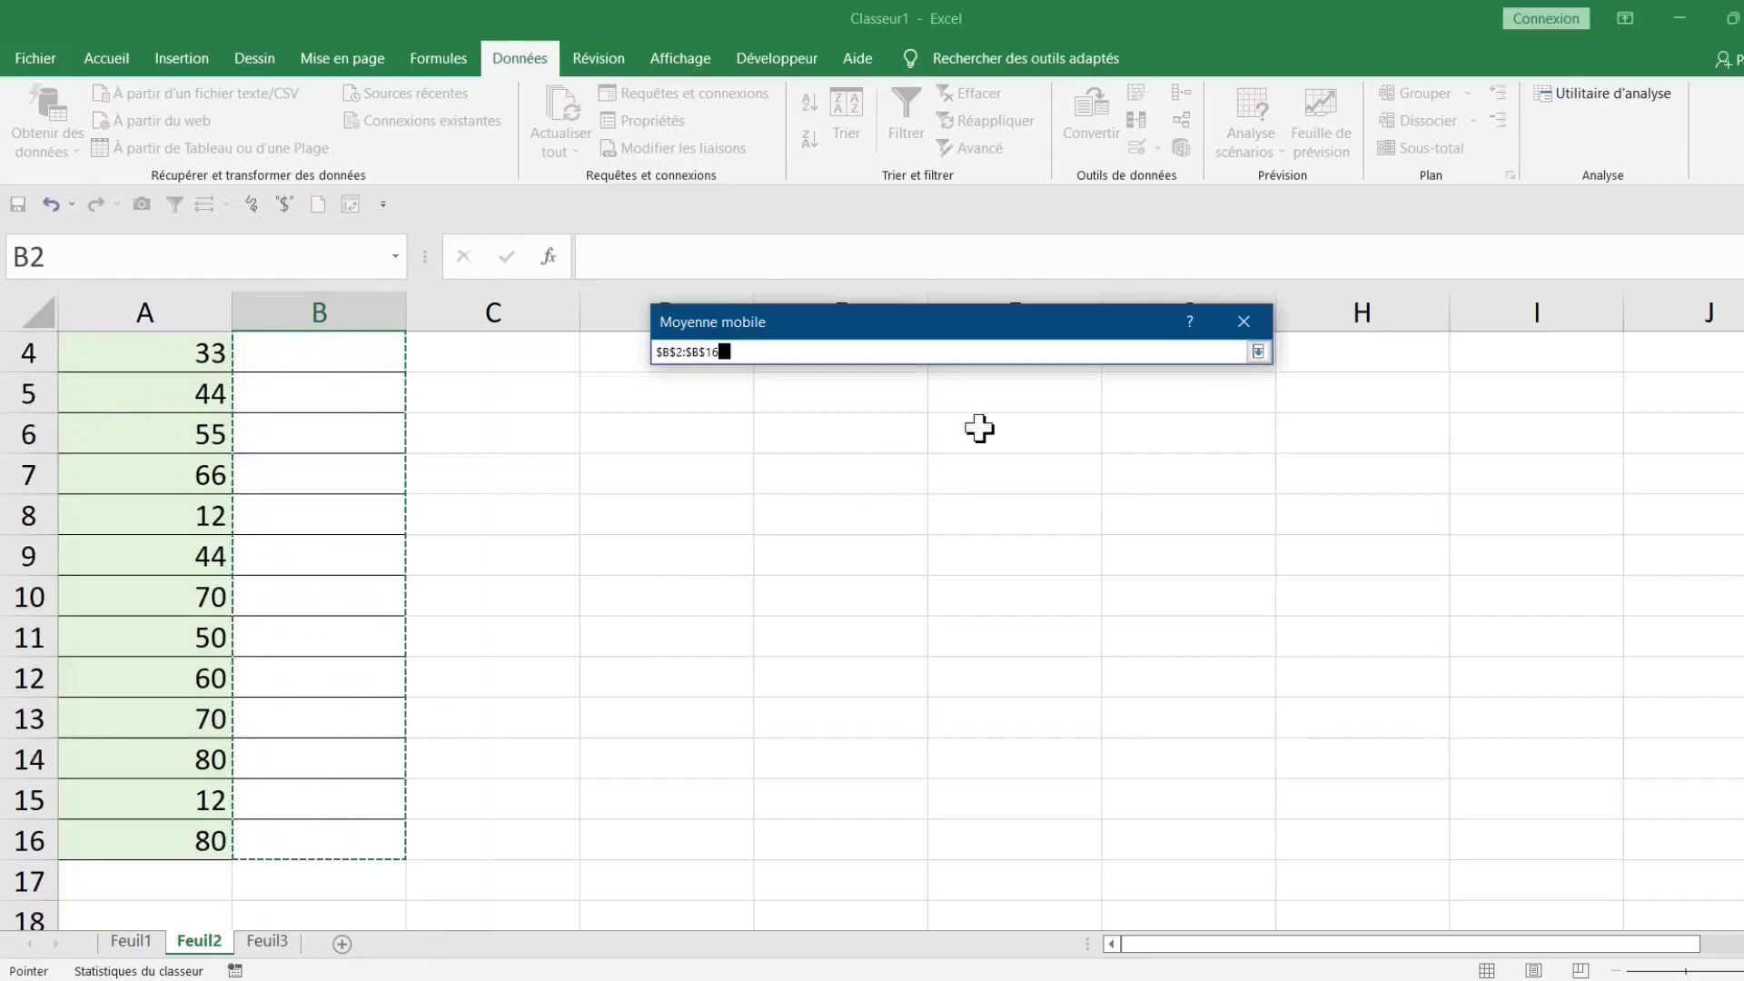
left_click(1258, 352)
- Calculate the moving average with an interval of 2 and no chart, and inspect the formula in cell B3
left_click(980, 439)
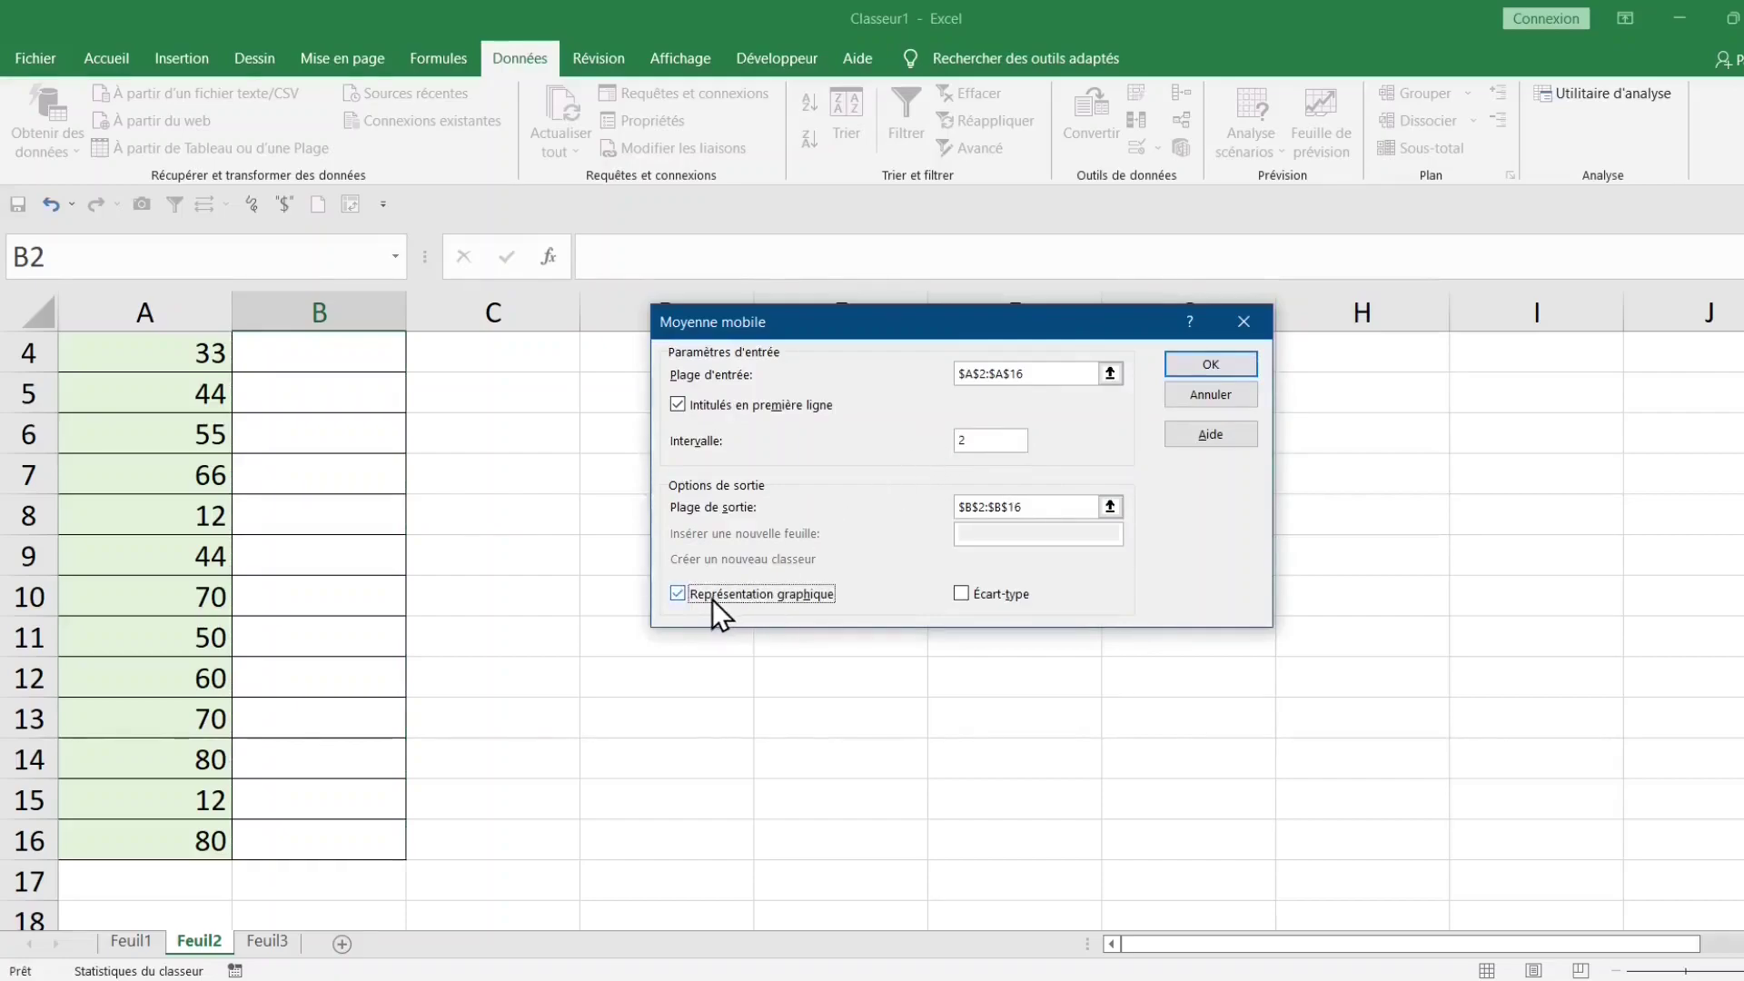
left_click(1223, 365)
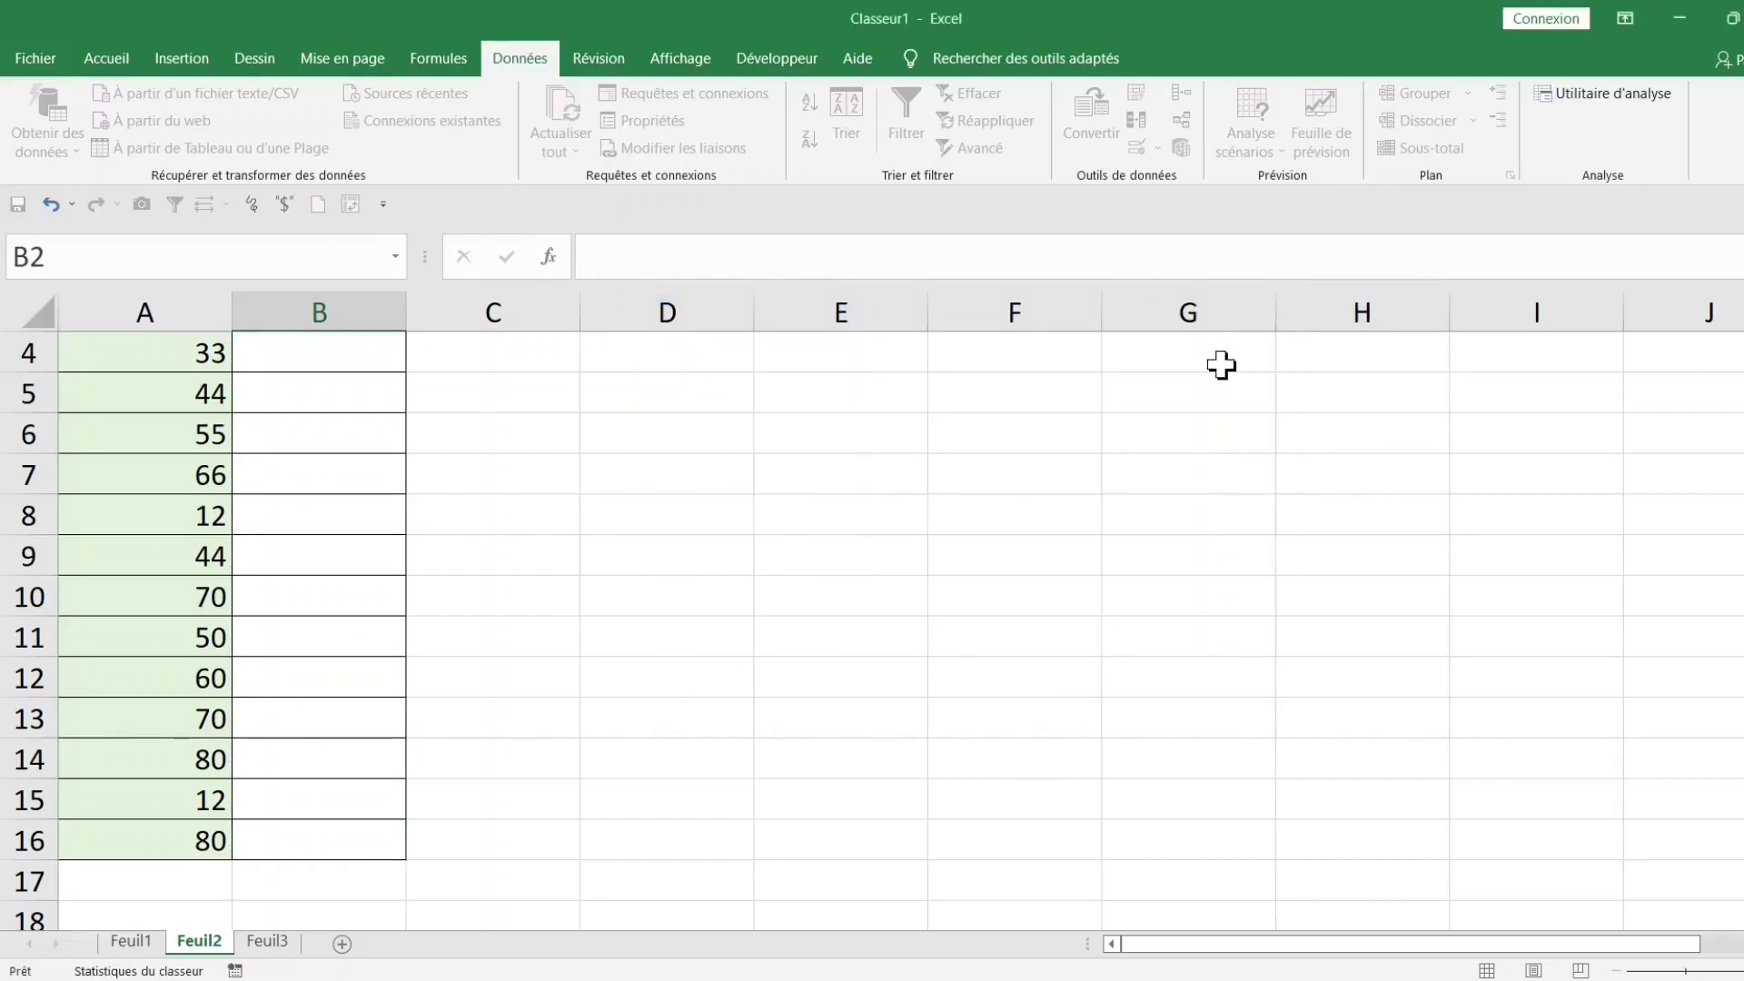
scroll(771, 545, "up", 1)
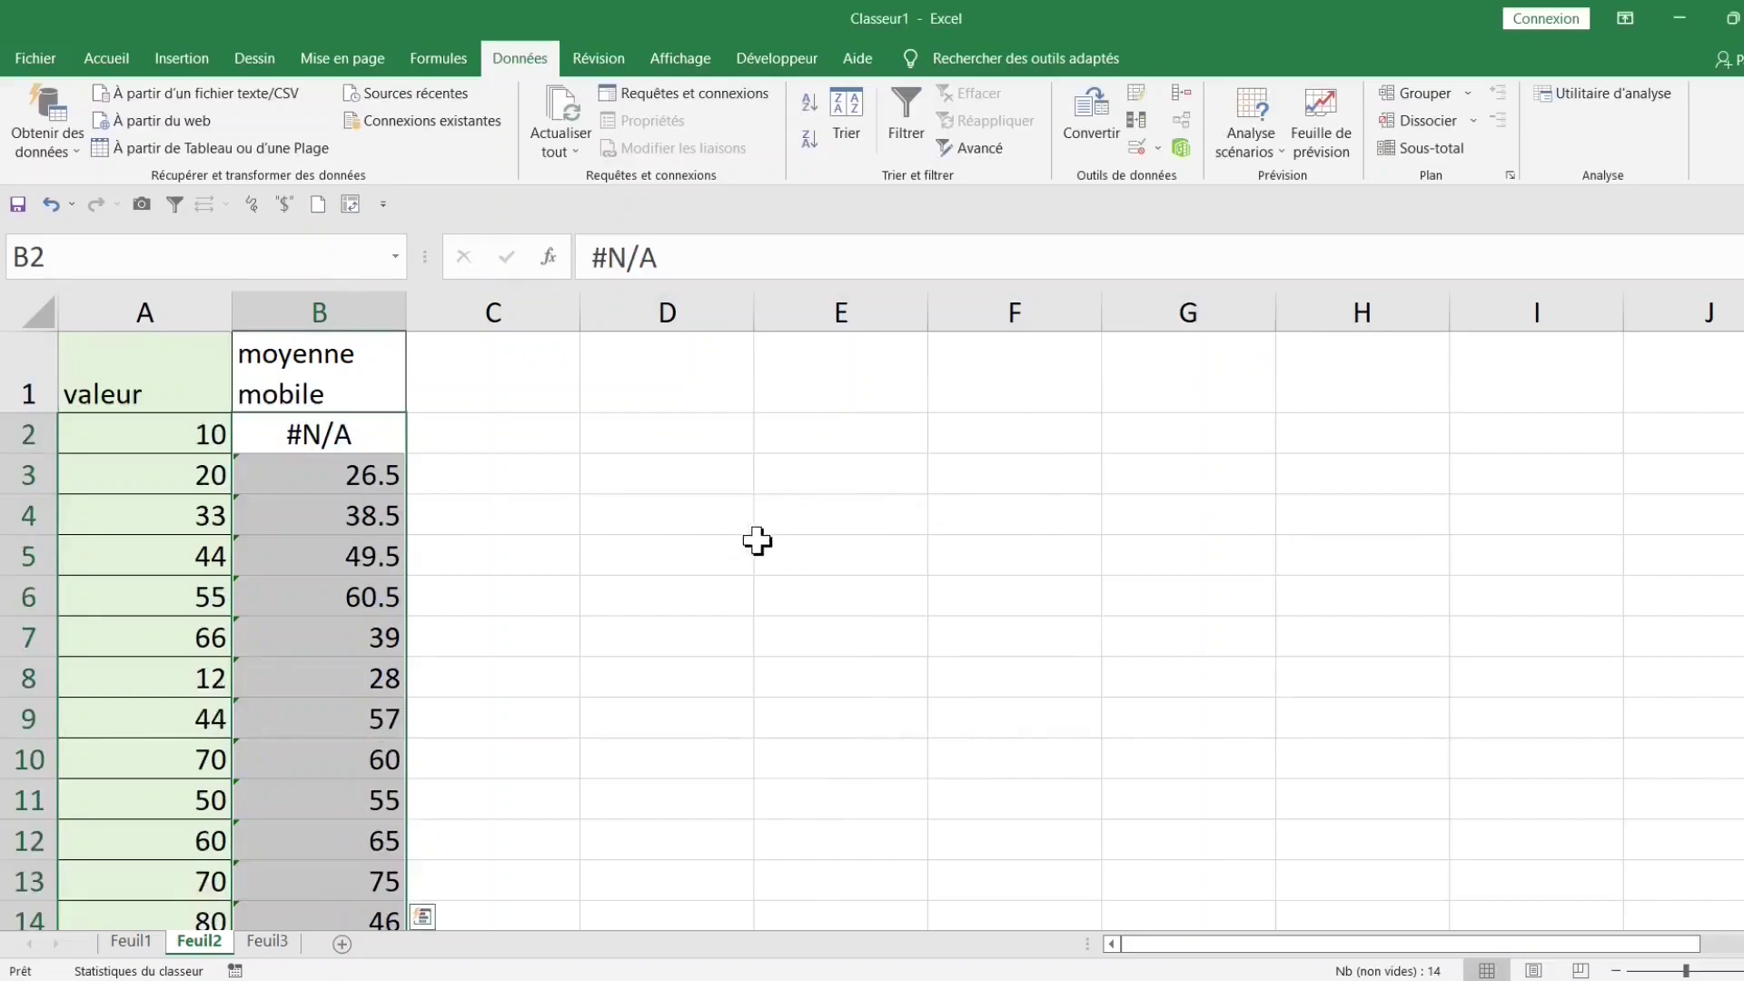
left_click(344, 473)
double_click(356, 472)
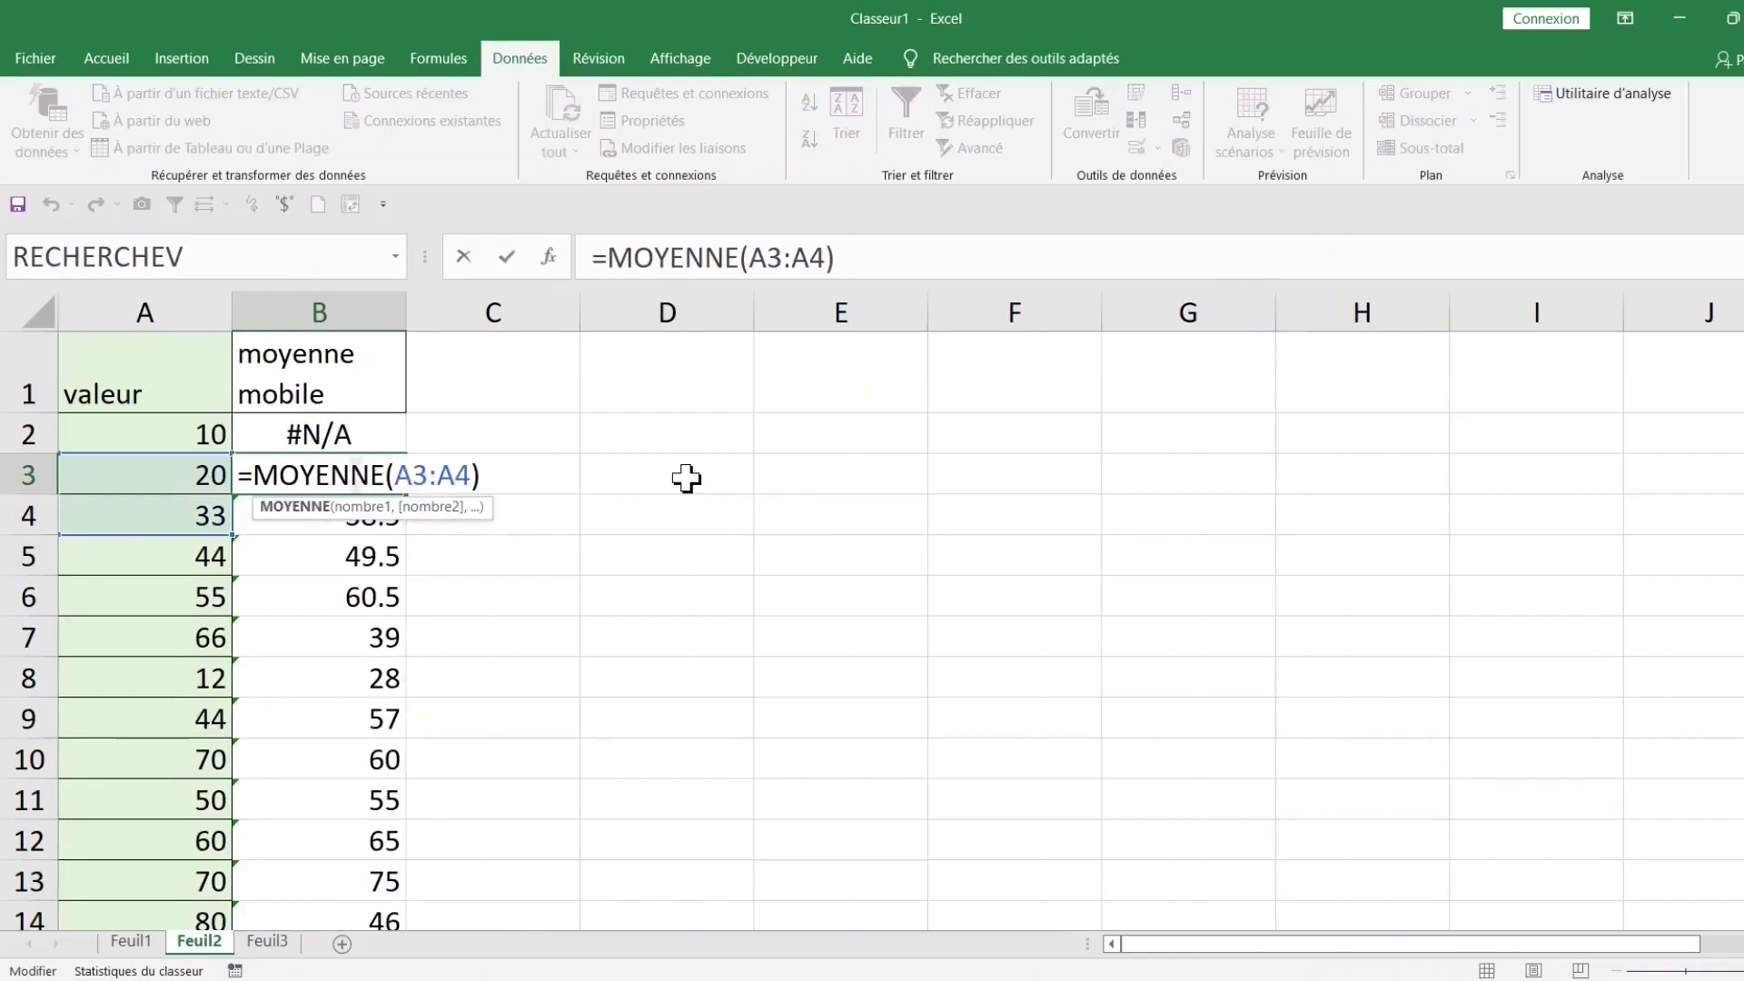
key("Escape")
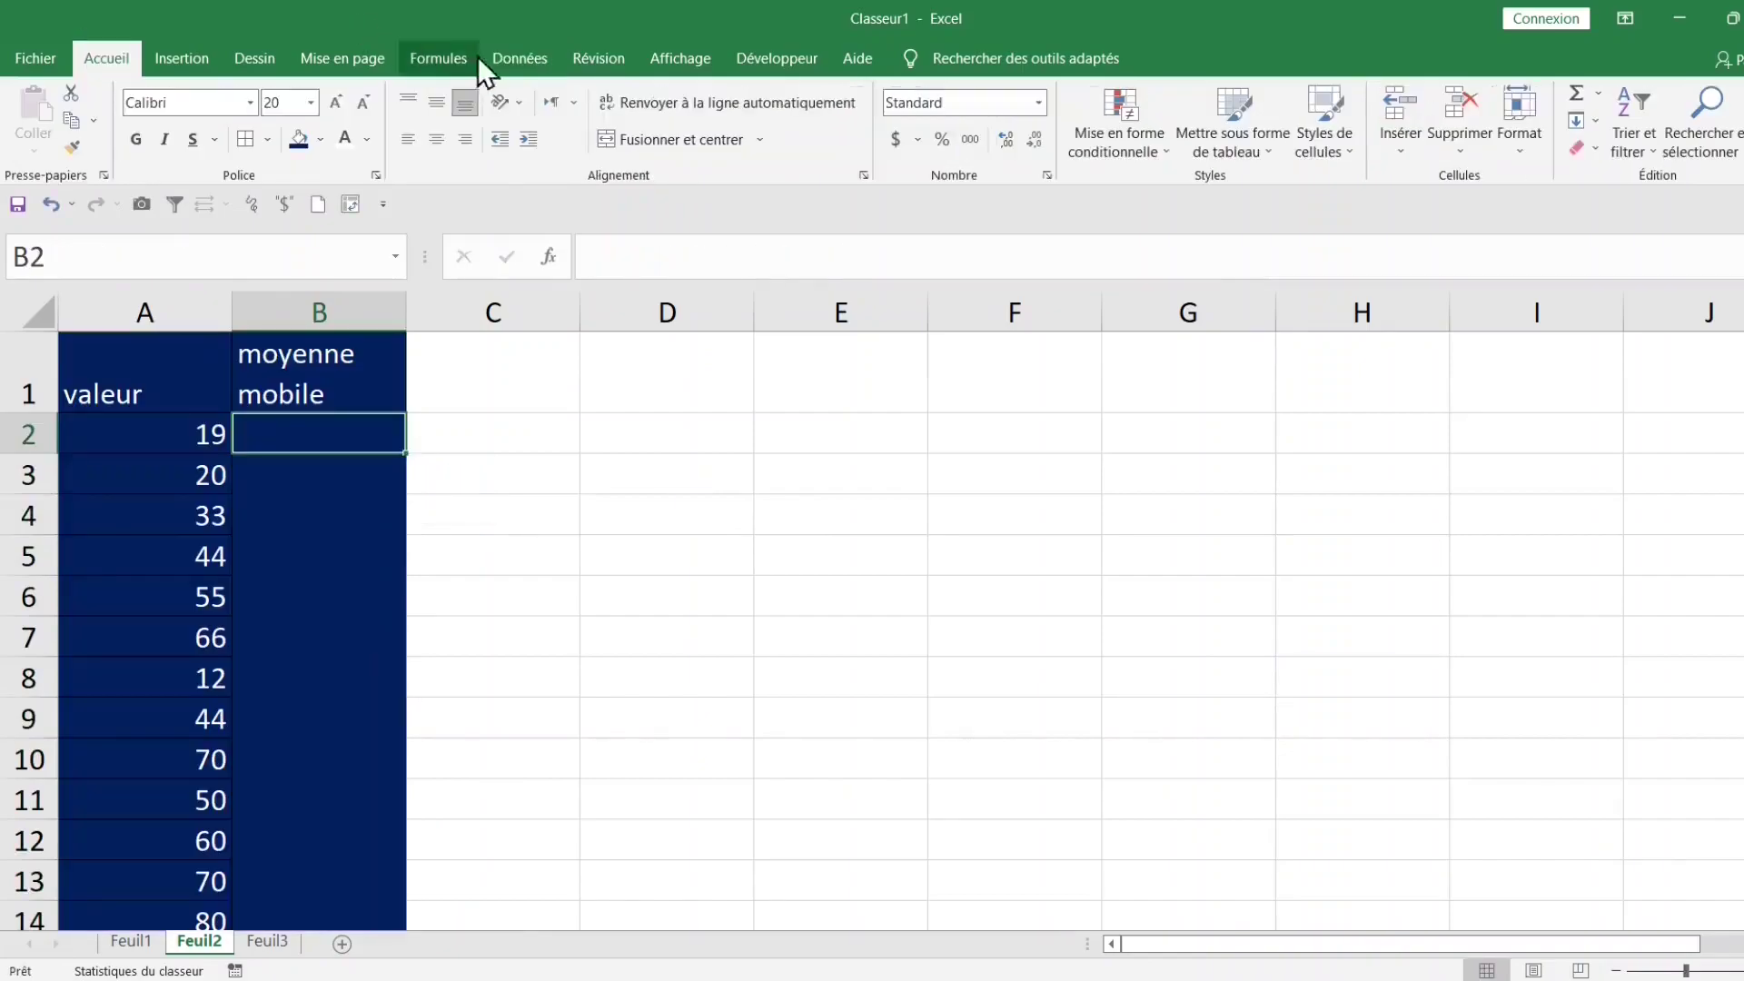
- Reopen the Moyenne mobile analysis tool and reselect A2:A16 as its input range
left_click(516, 58)
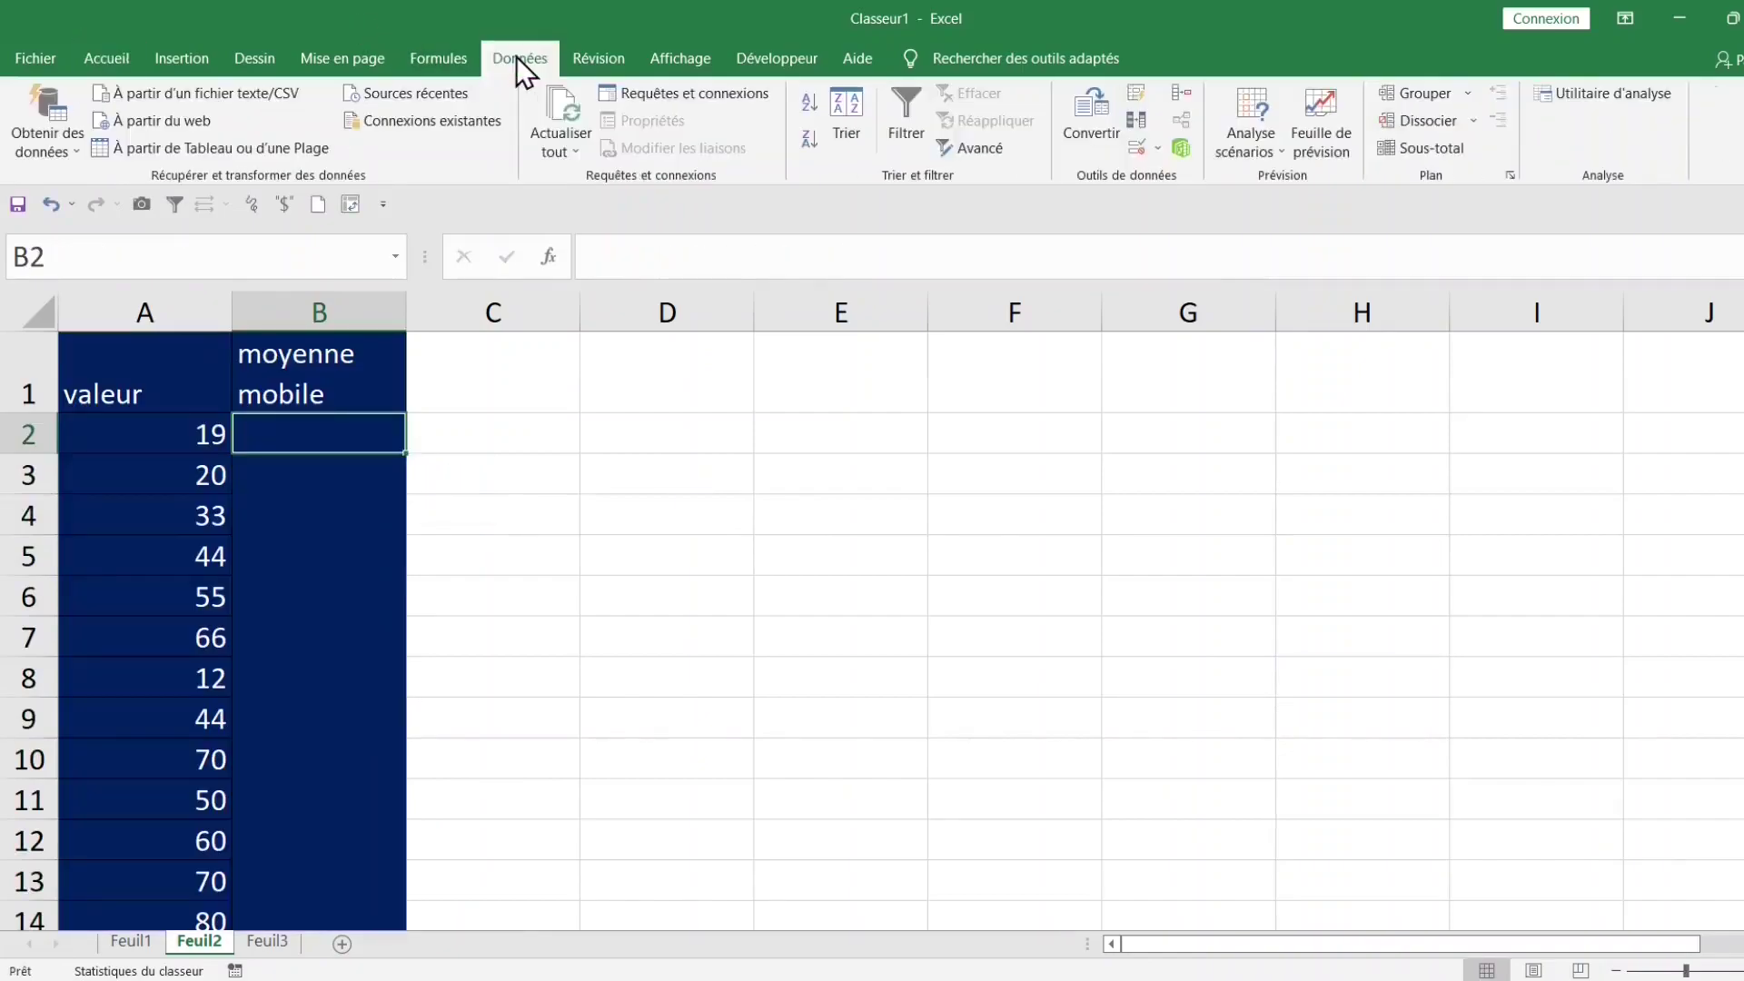
left_click(1600, 91)
left_click_drag(1179, 452, 1184, 494)
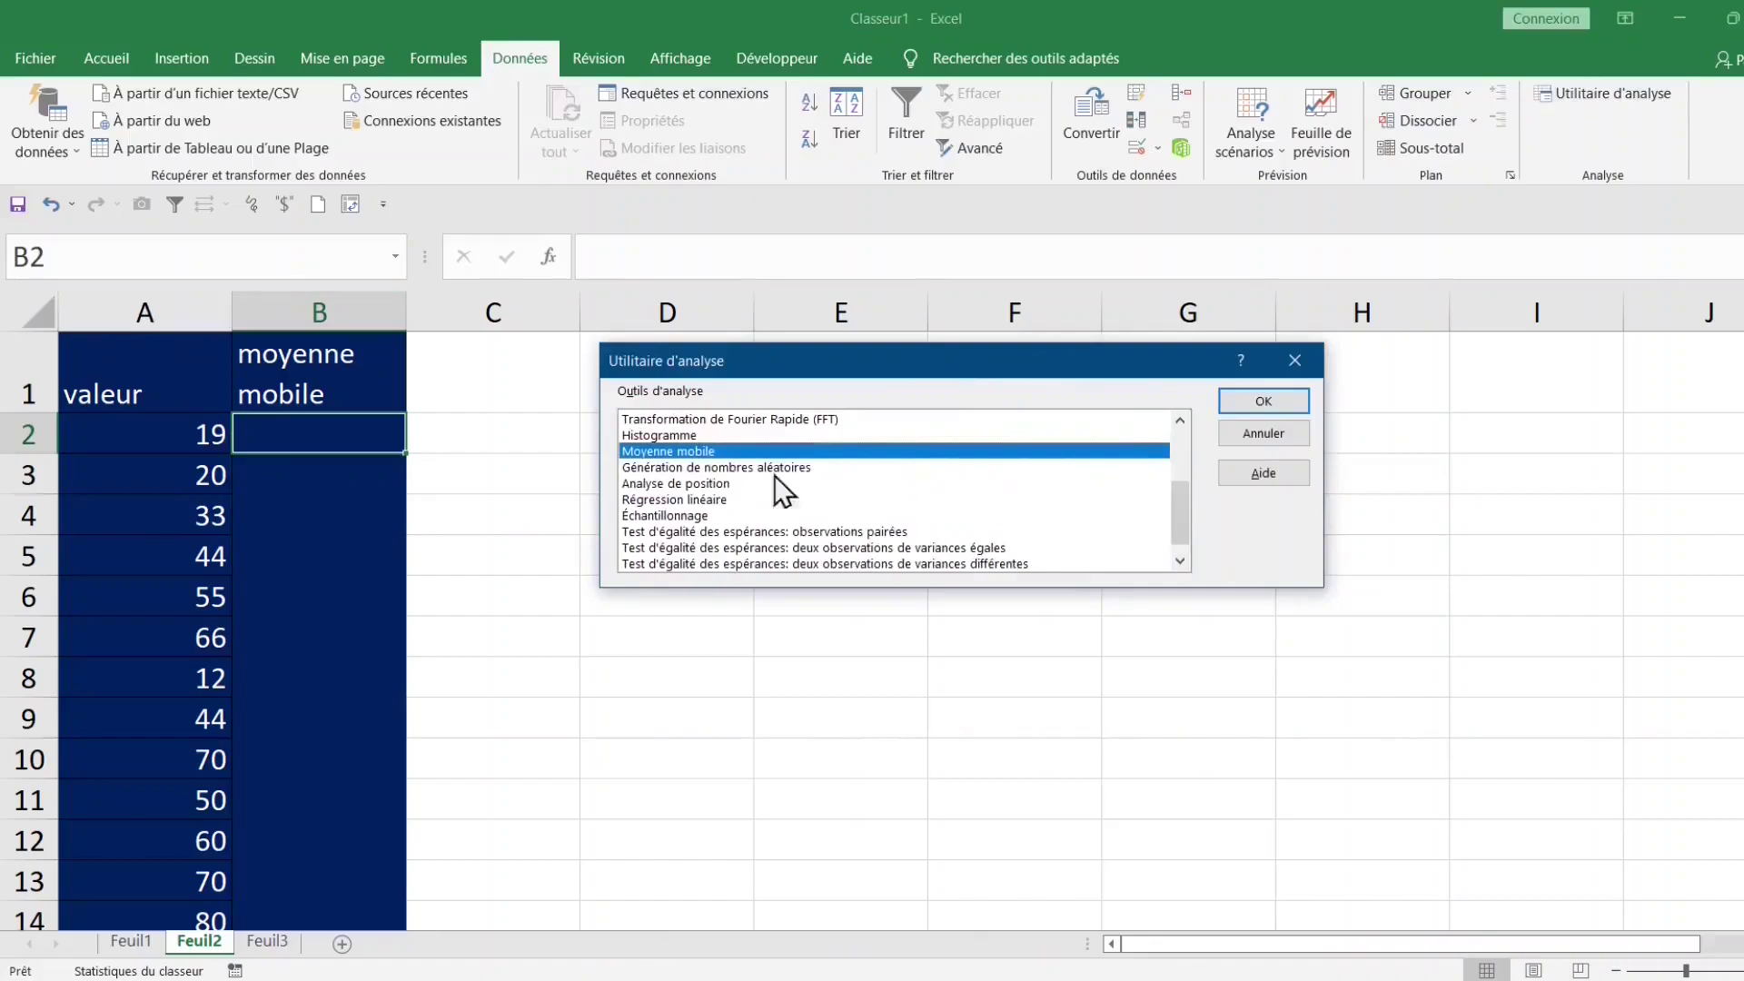
left_click_drag(1179, 509, 1186, 521)
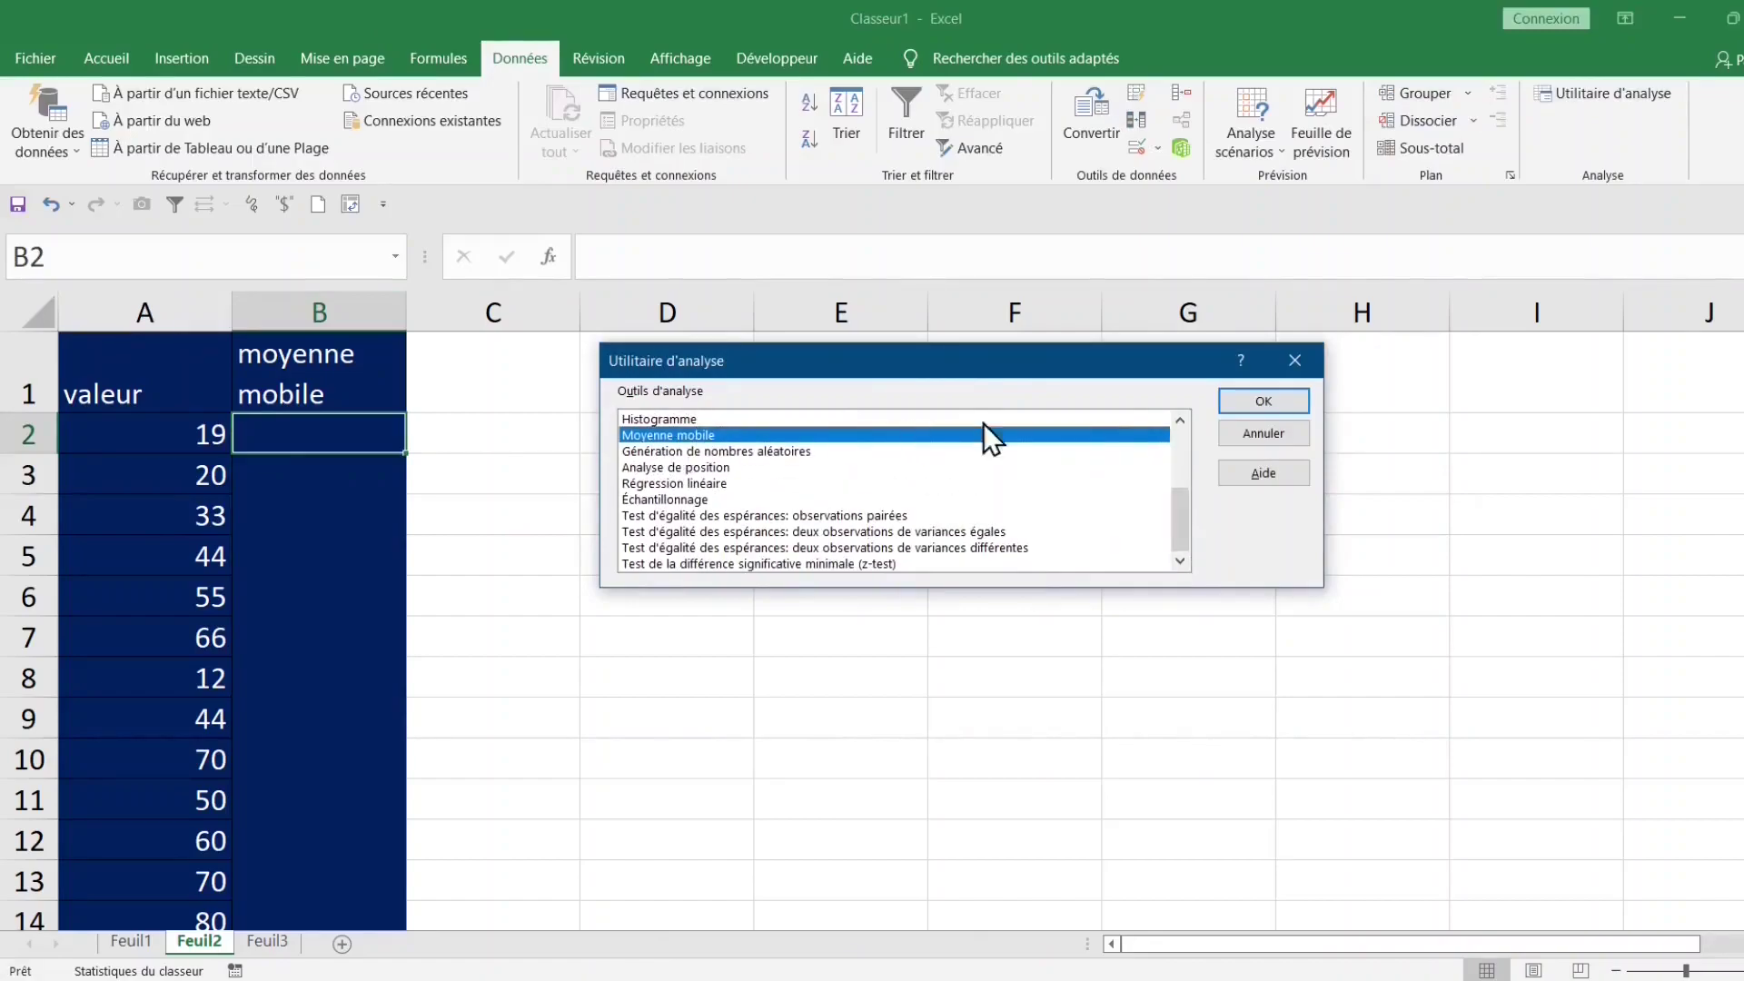
left_click(1255, 405)
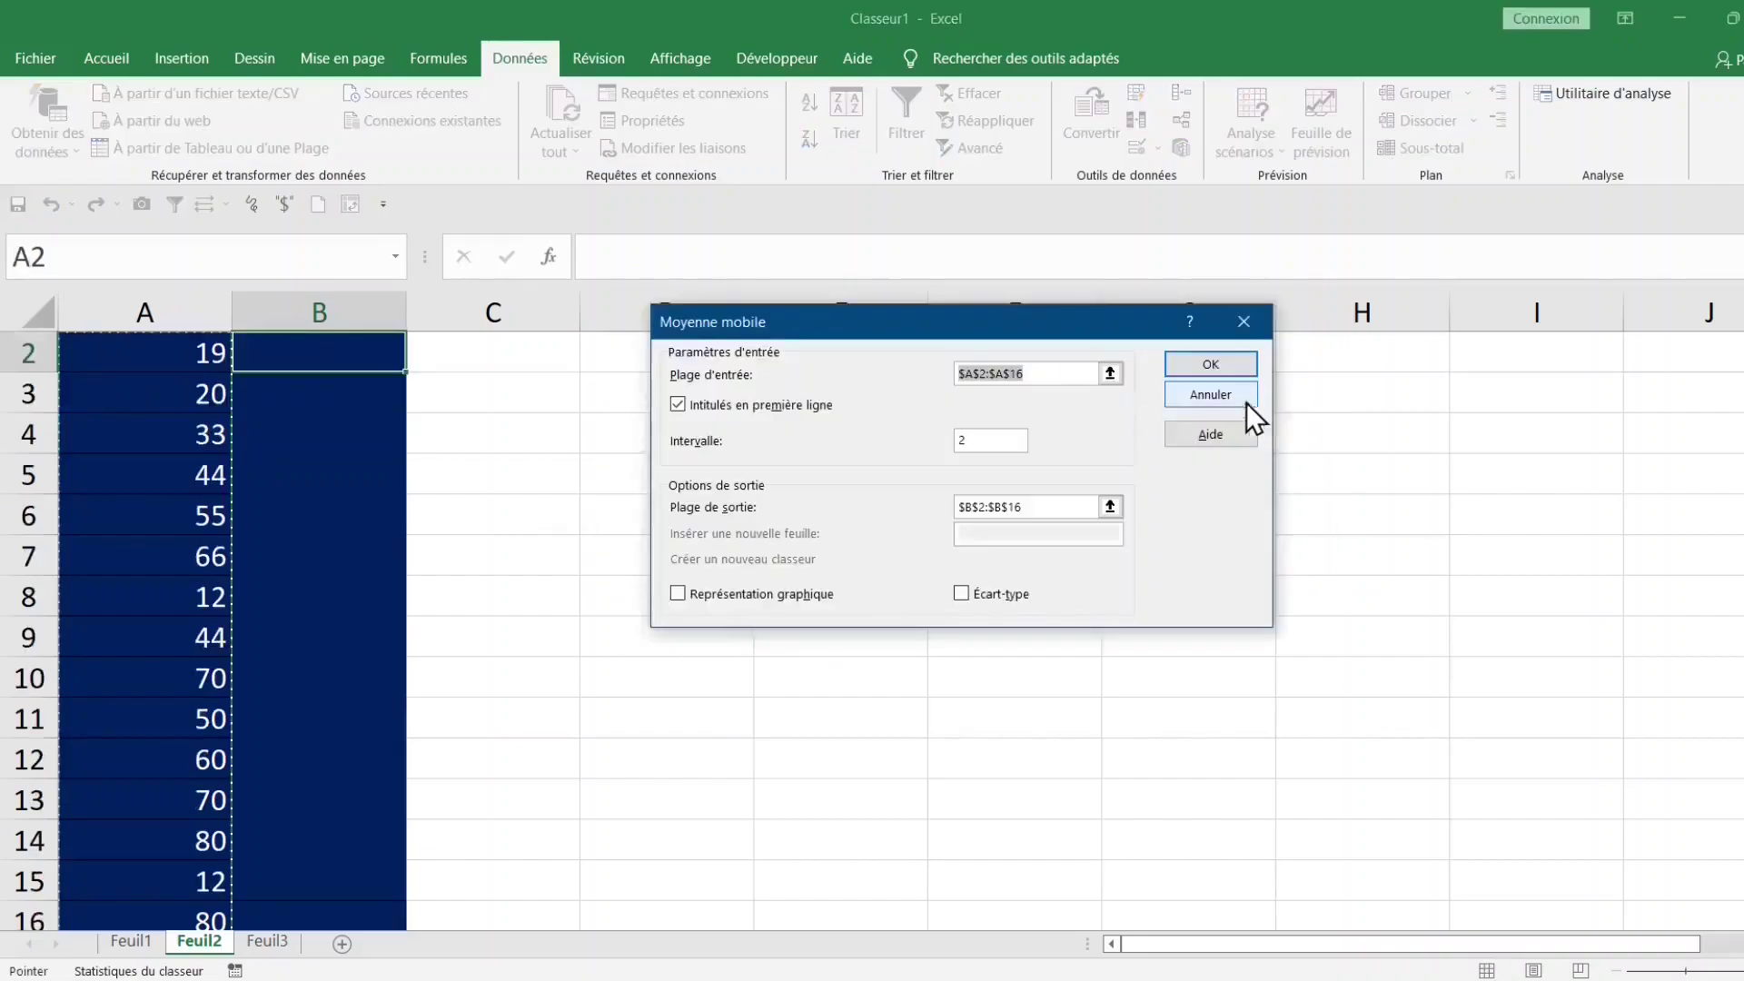
key("BackSpace")
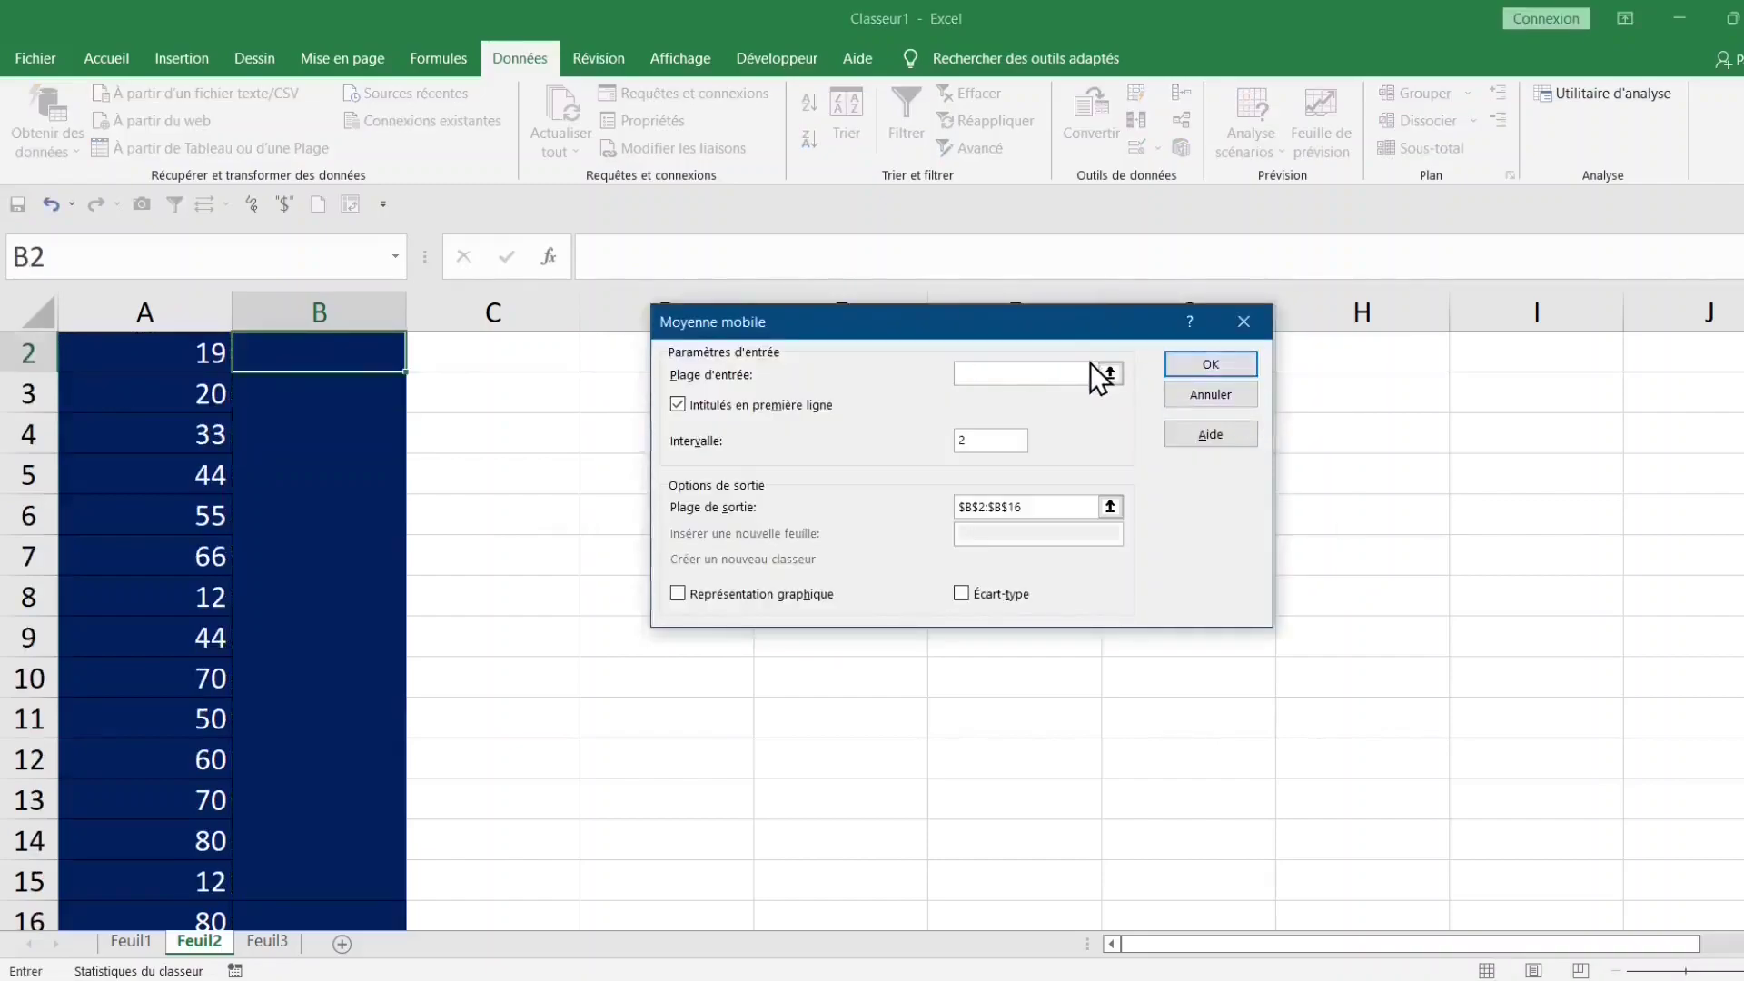
scroll(131, 468, "up", 1)
left_click(162, 434)
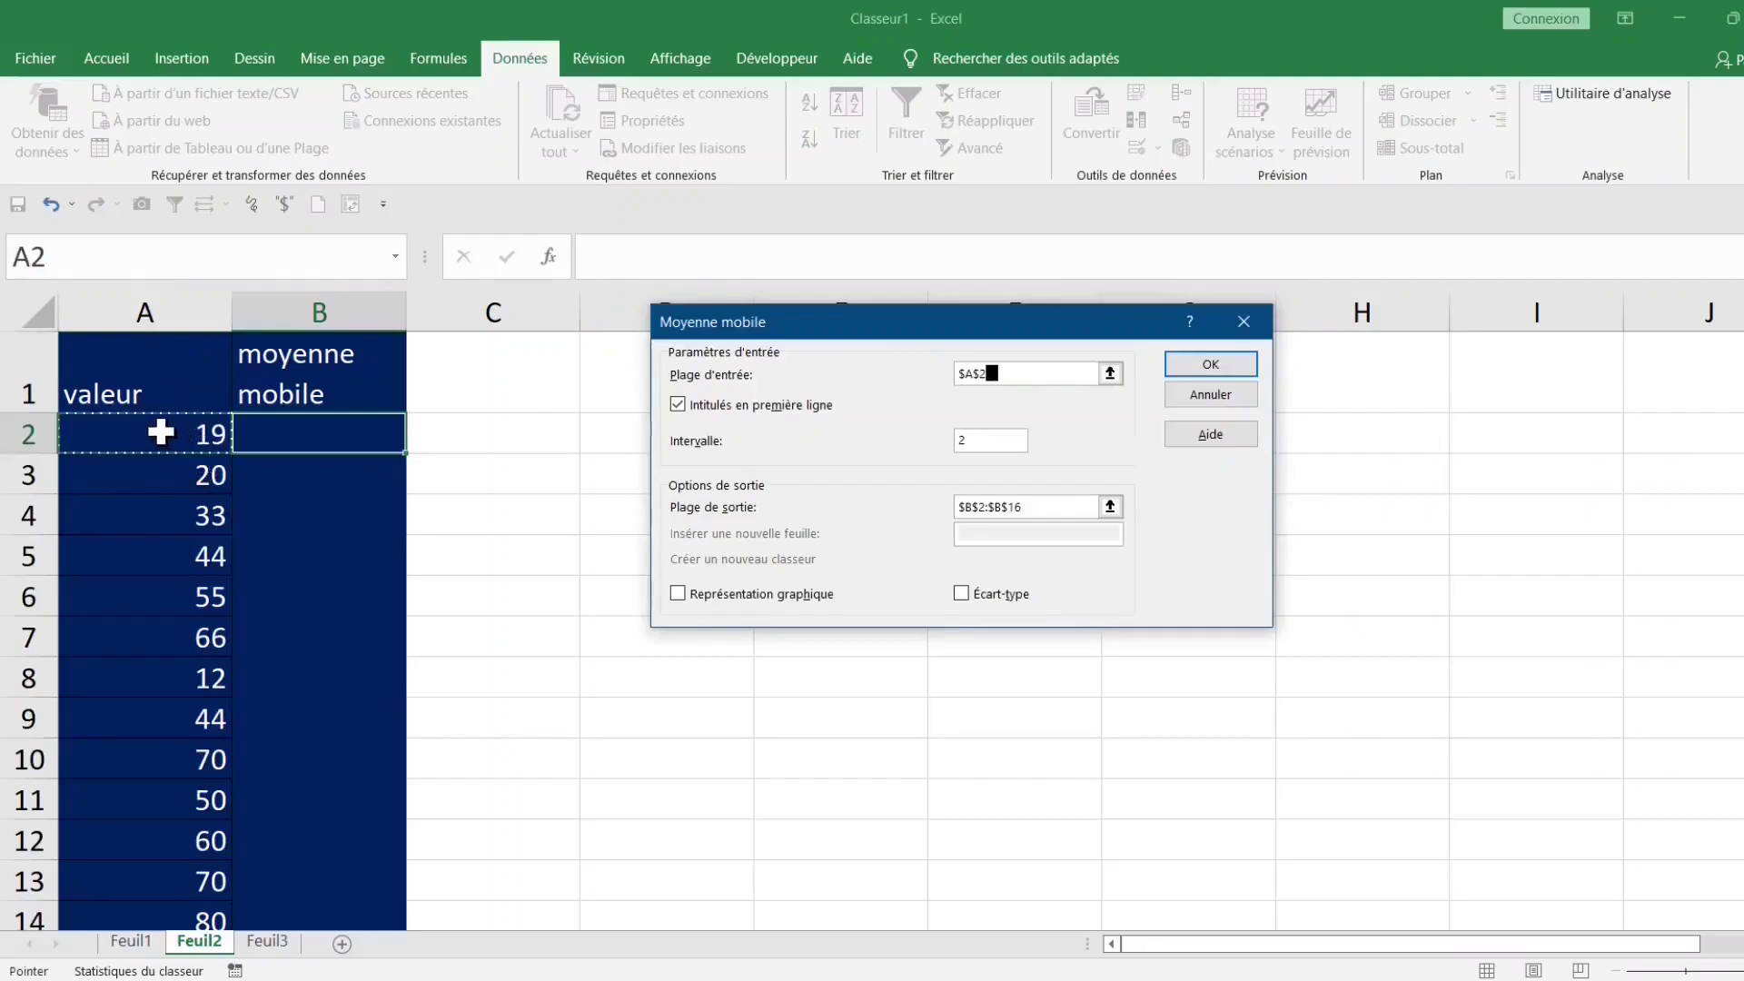
key("ctrl+shift+Down")
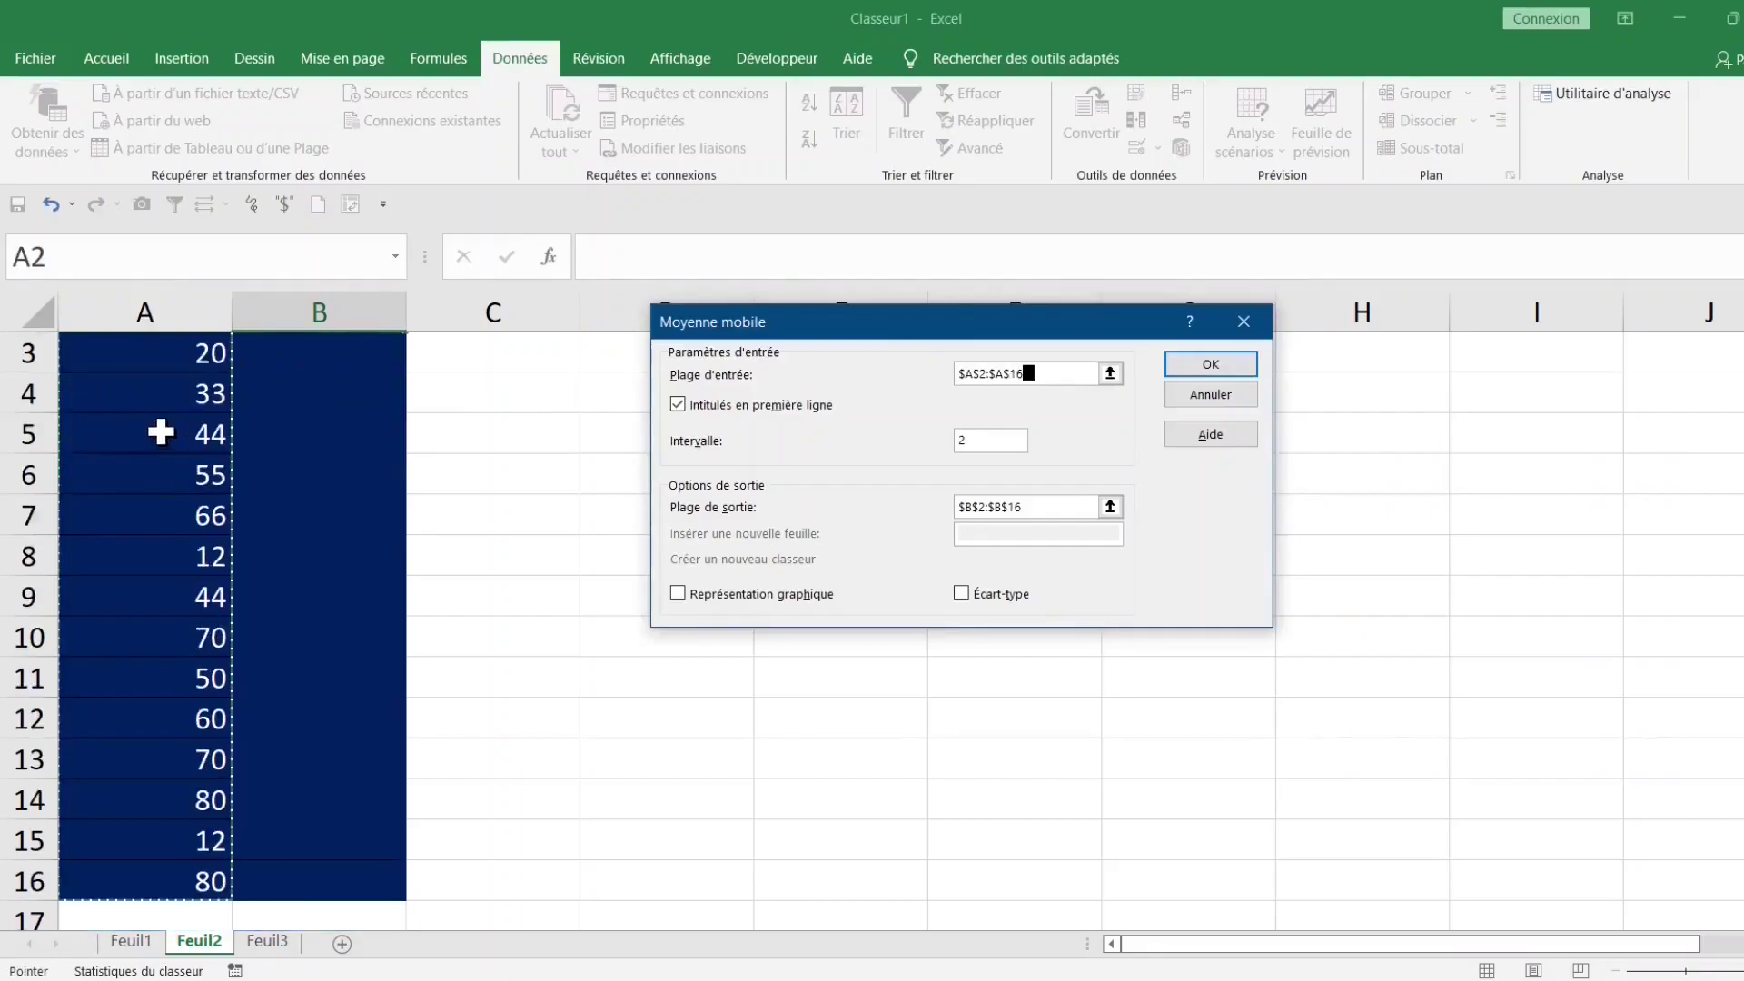
- Calculate the moving average into output range B2:B16 with an interval of 3
left_click(1109, 505)
scroll(373, 440, "up", 1)
left_click(305, 438)
scroll(326, 604, "down", 10)
scroll(327, 595, "up", 5)
scroll(326, 594, "up", 3)
left_click(323, 600, "shift")
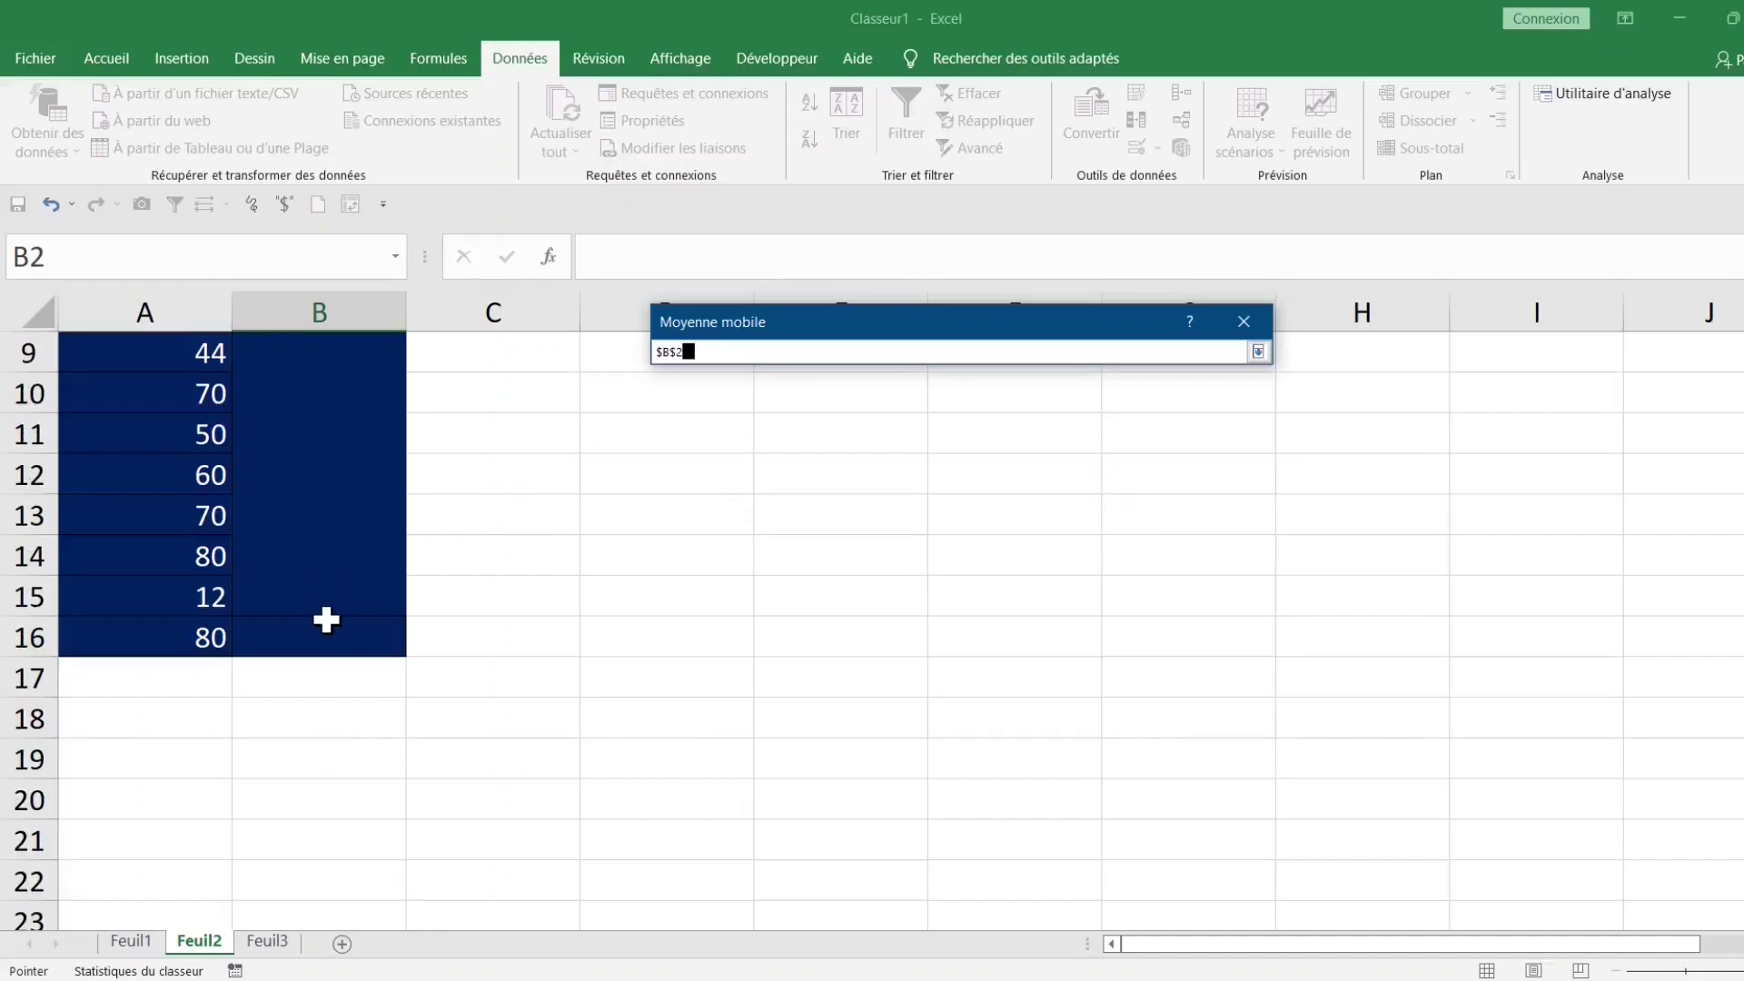
scroll(767, 600, "up", 3)
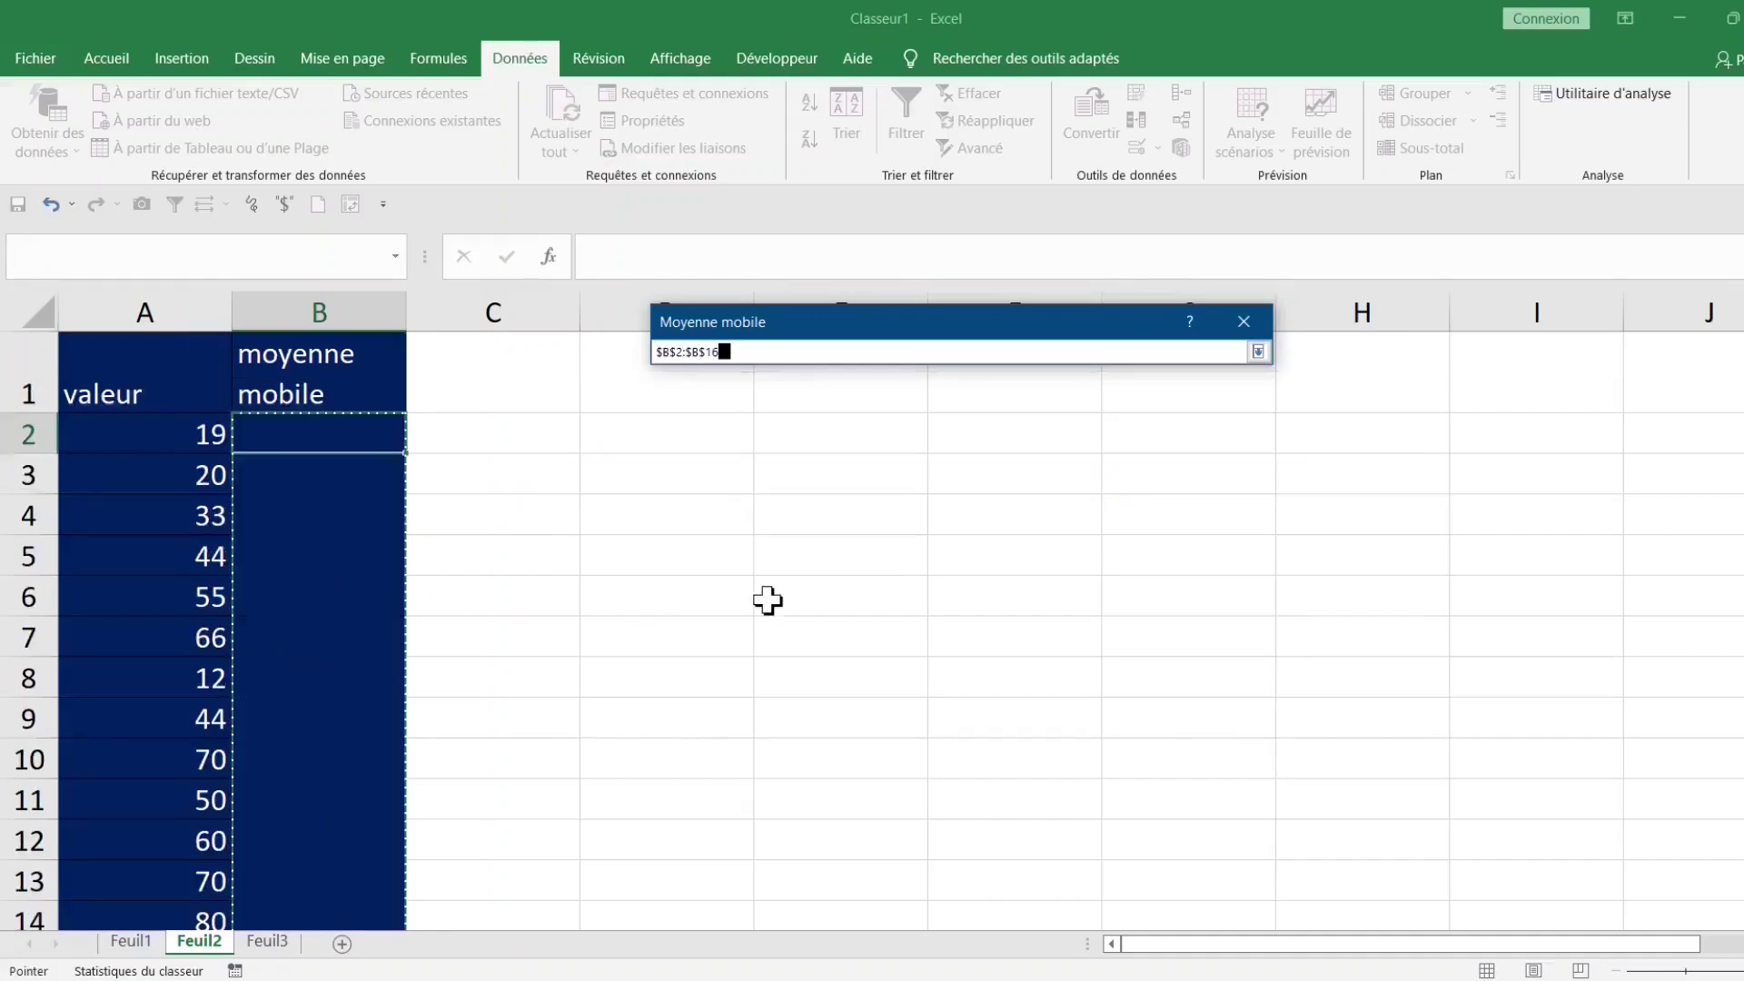
key("Return")
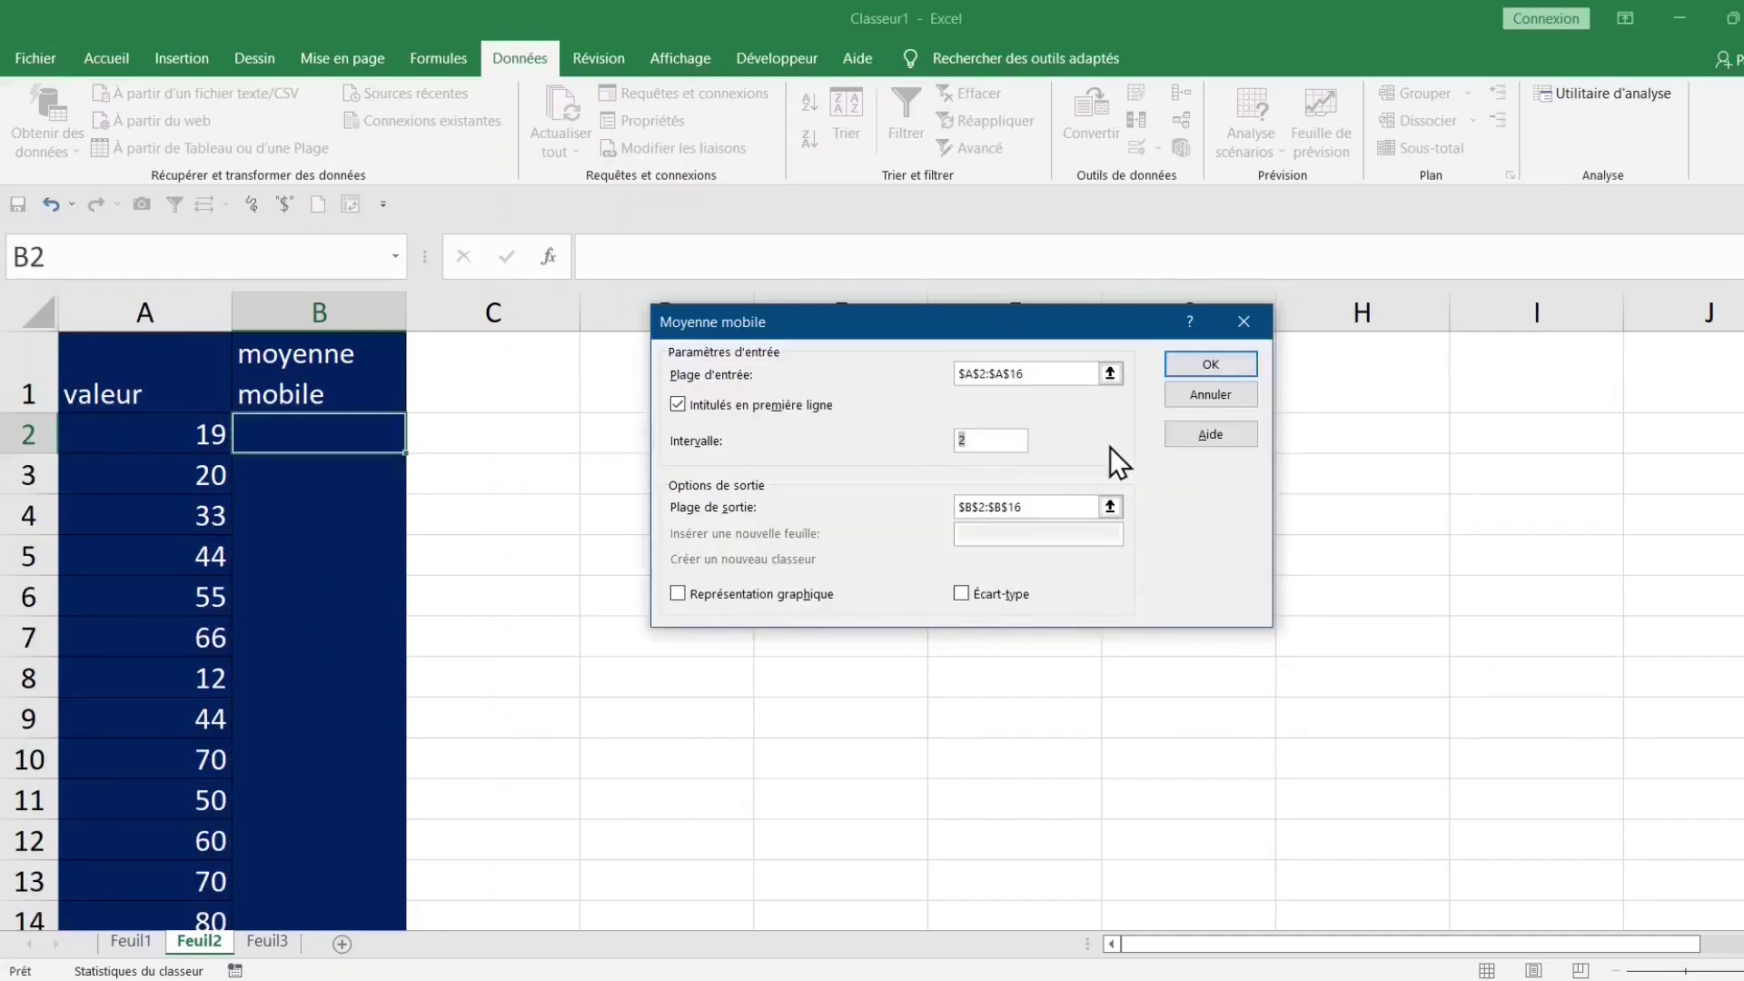
type("3")
left_click(1209, 363)
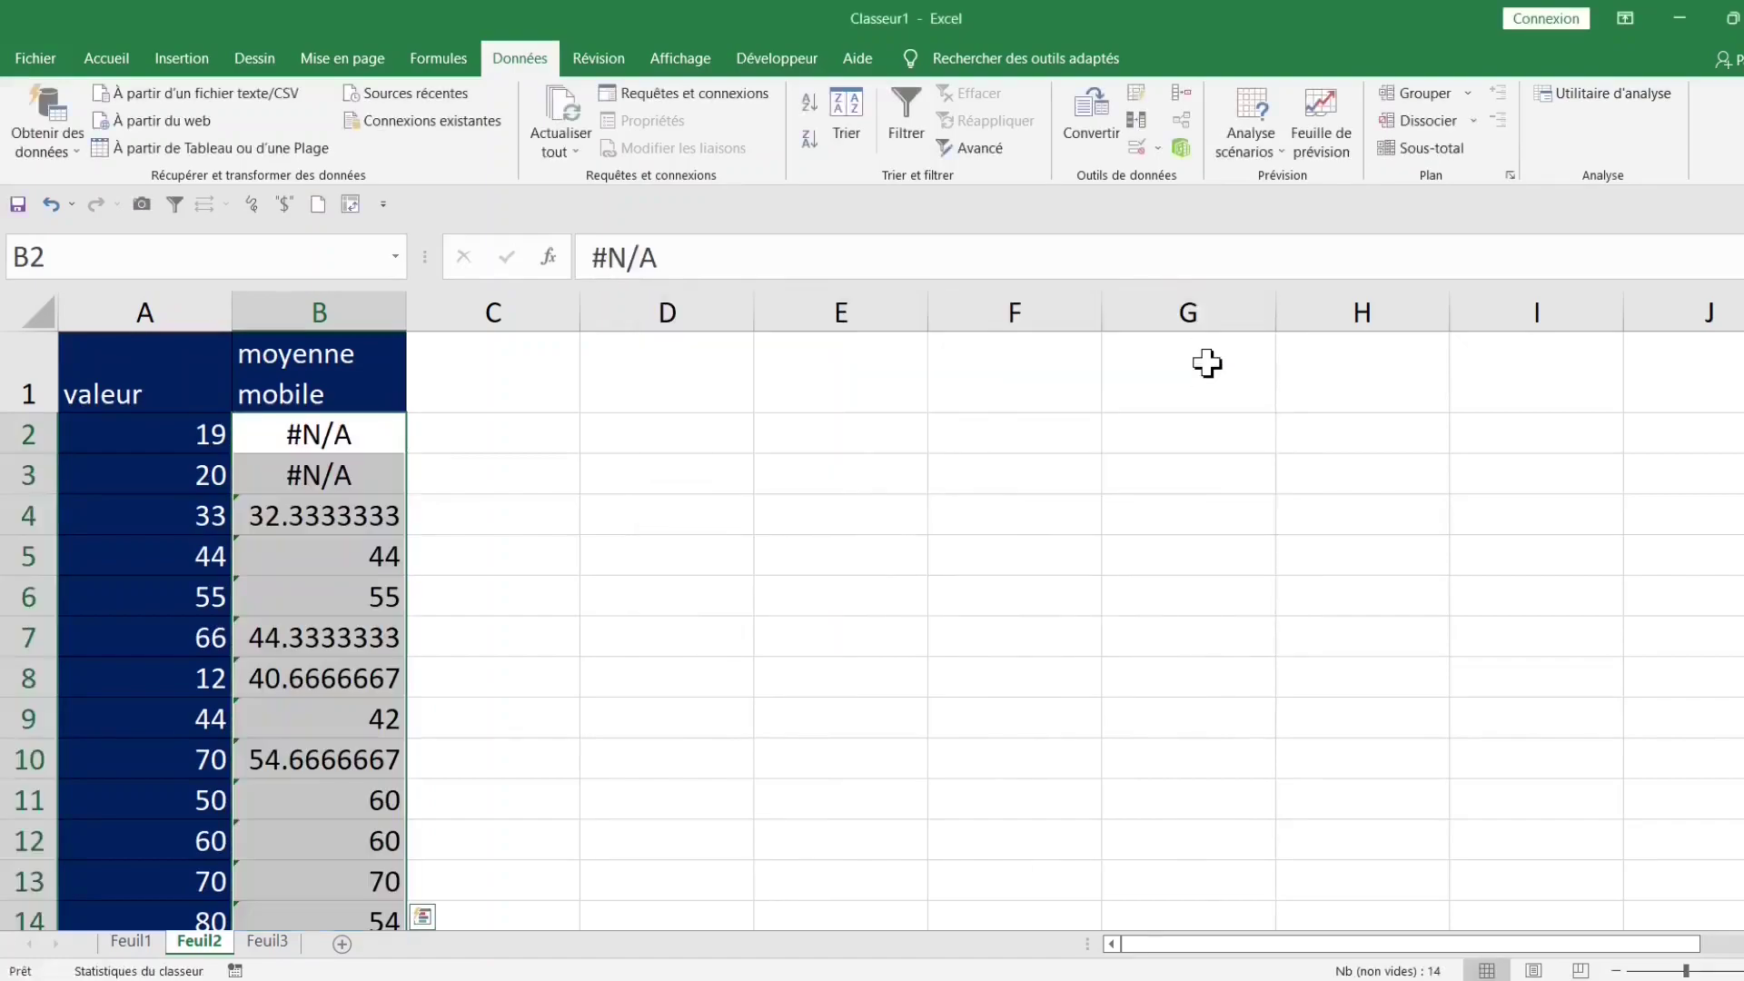
- Inspect the moving average formulas in column B, including cells B4 and B11
left_click(329, 513)
double_click(332, 516)
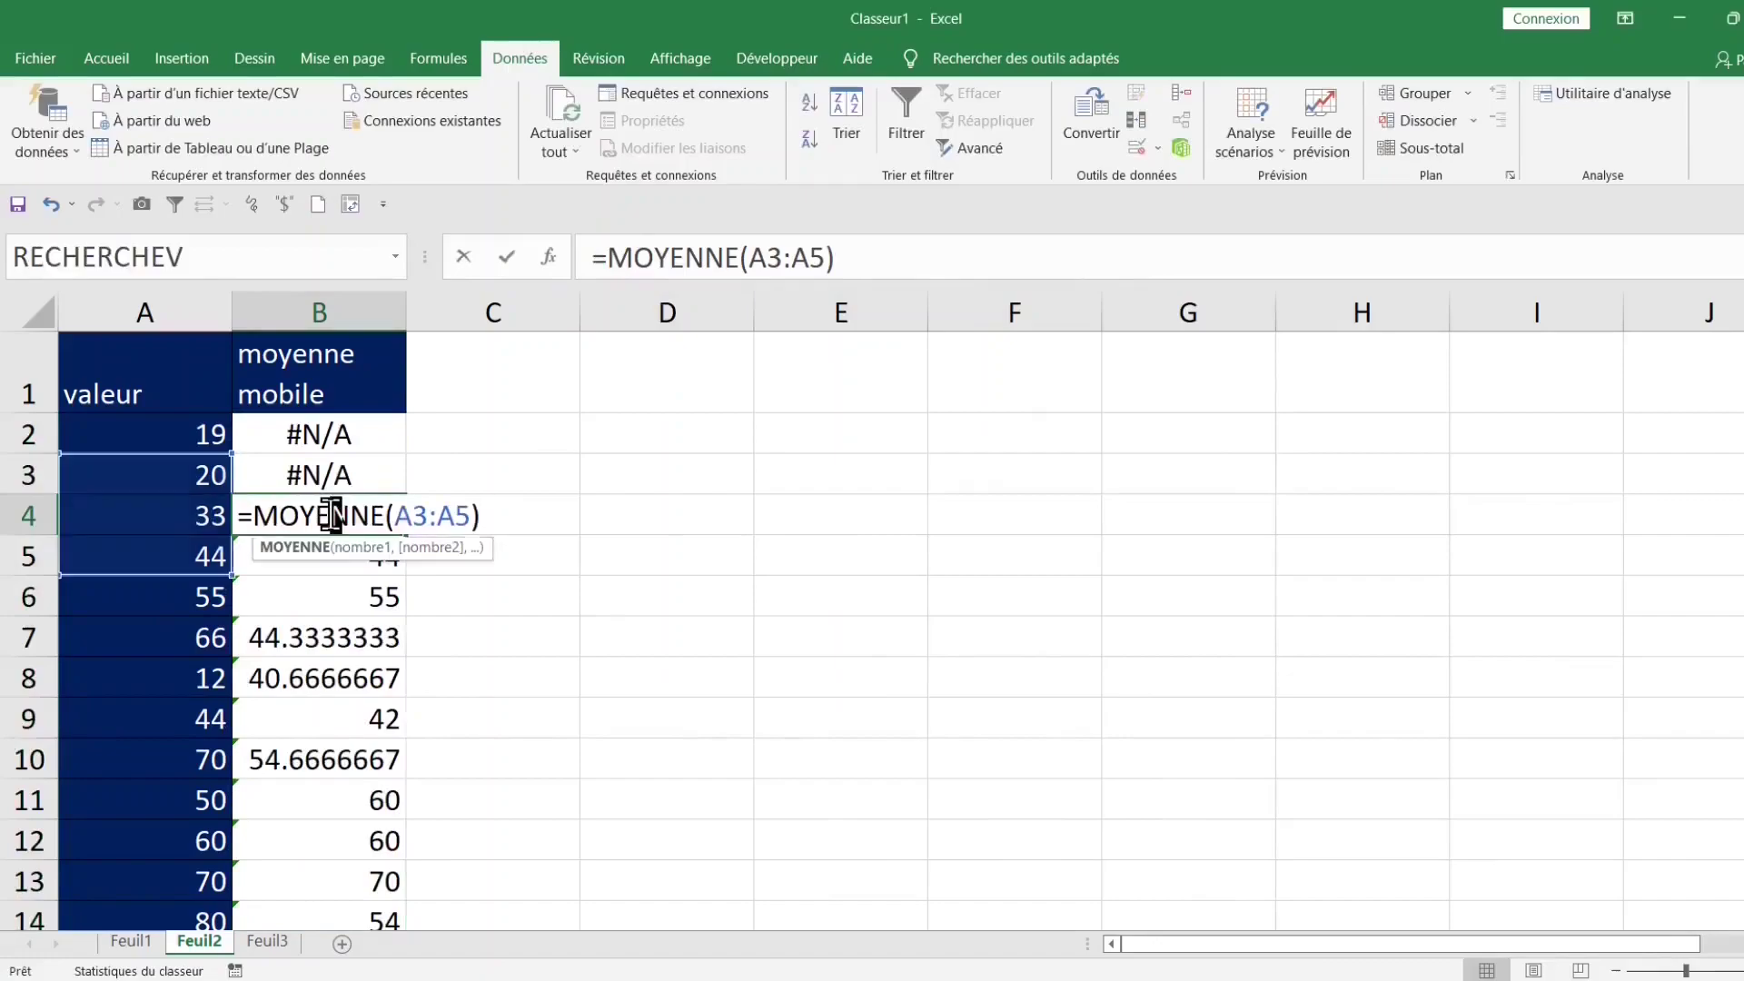
key("Escape")
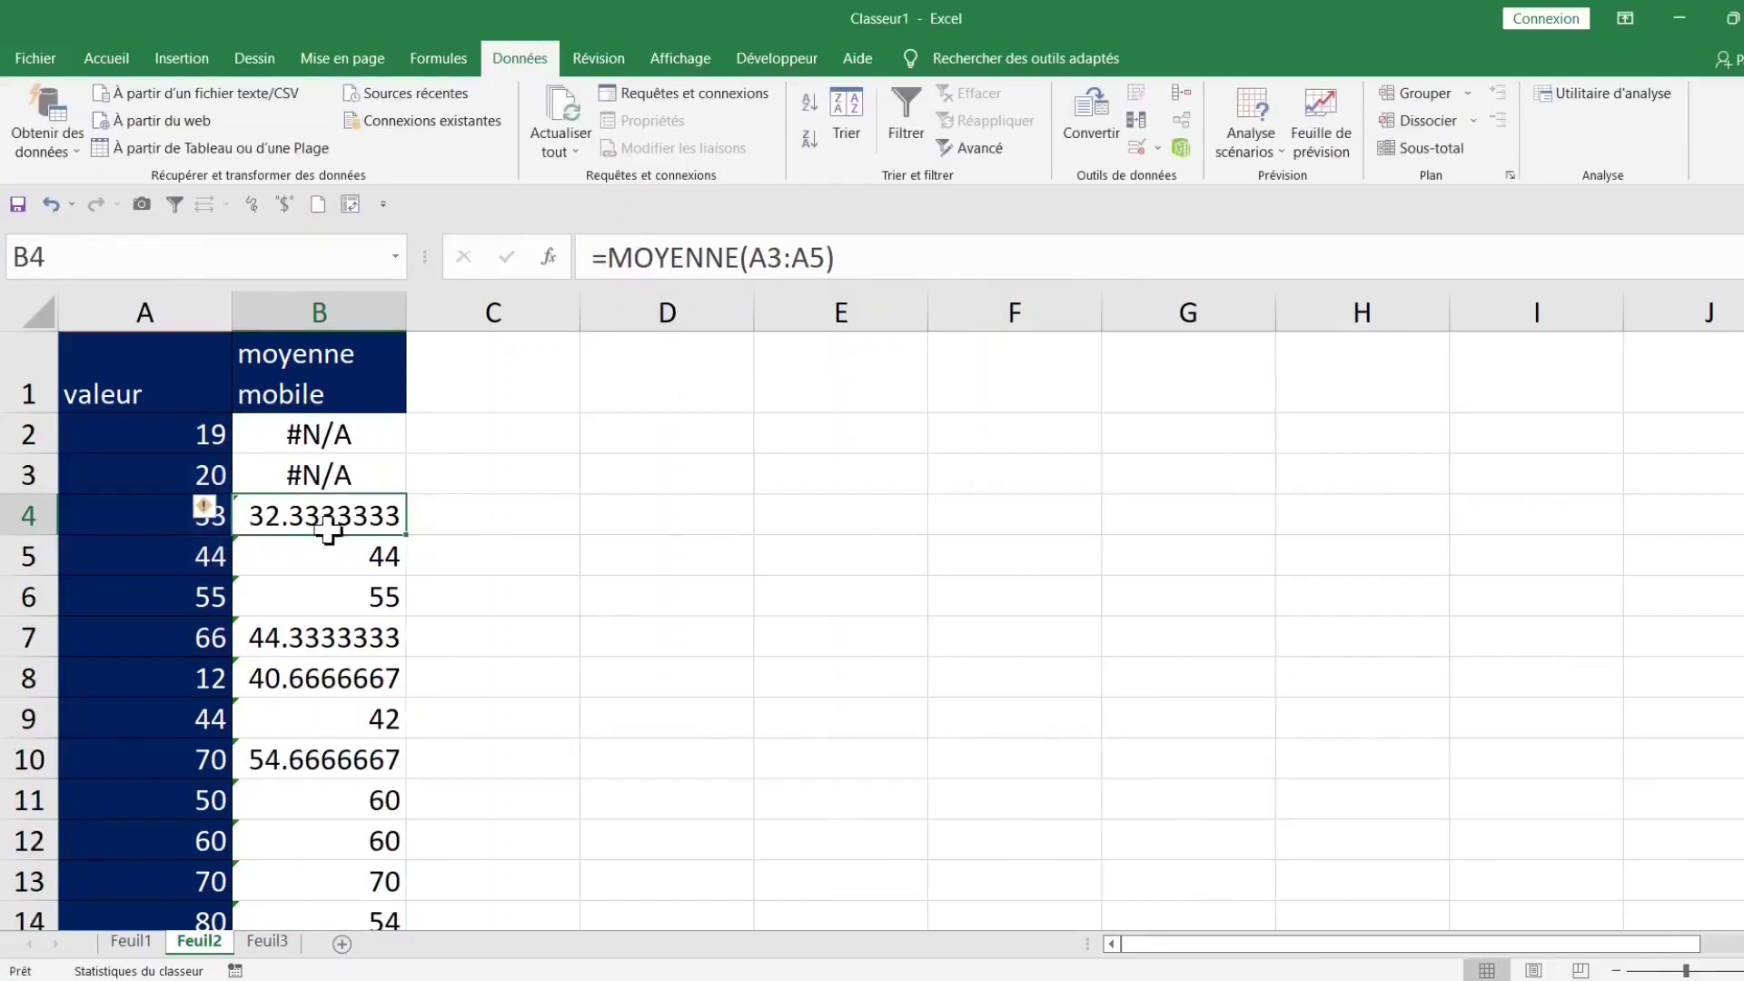
left_click(343, 626)
double_click(329, 635)
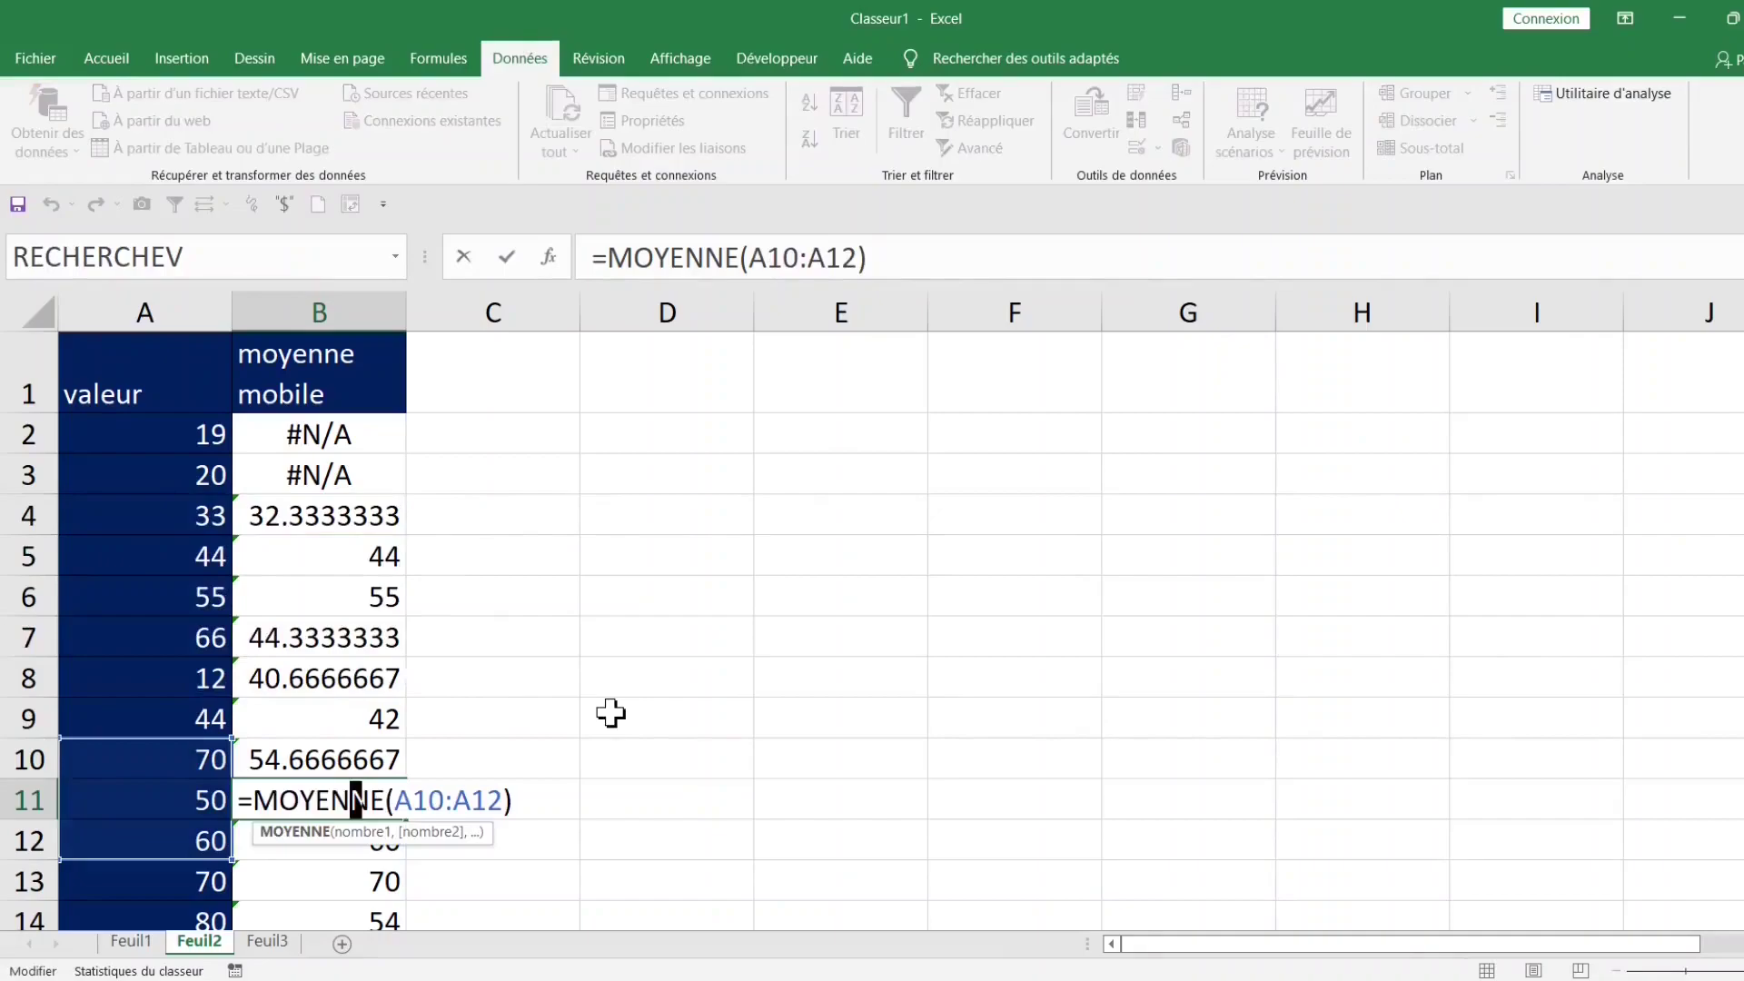
key("Escape")
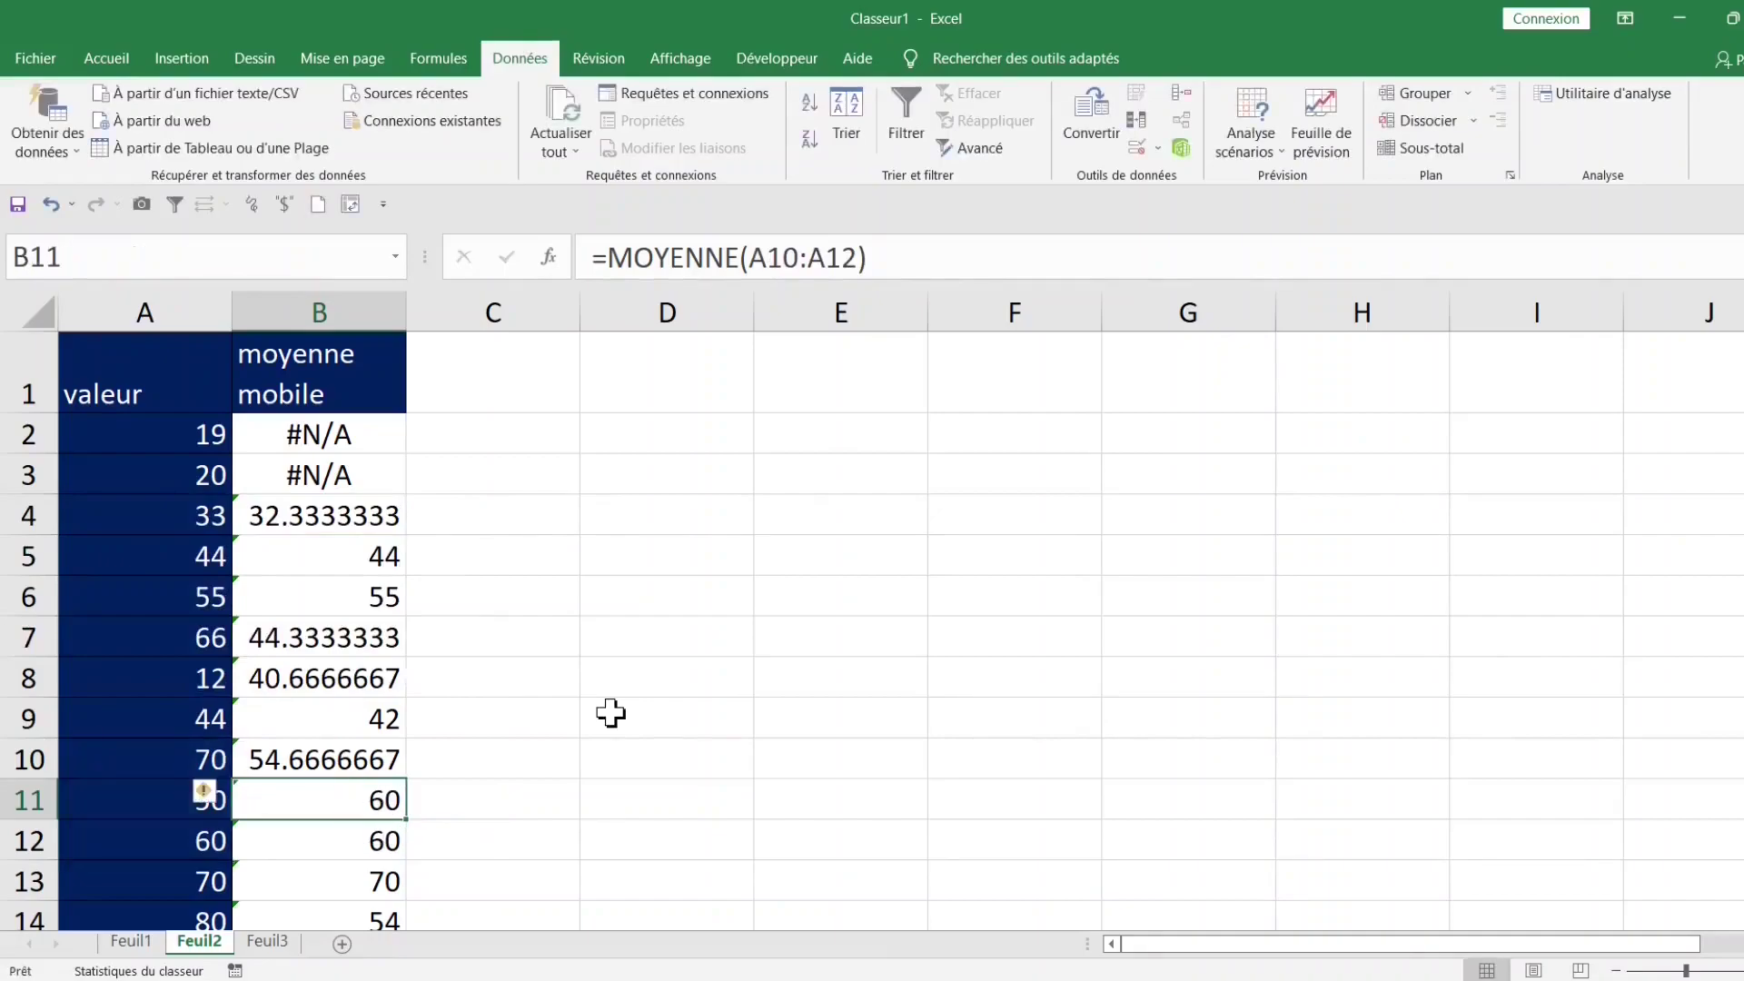